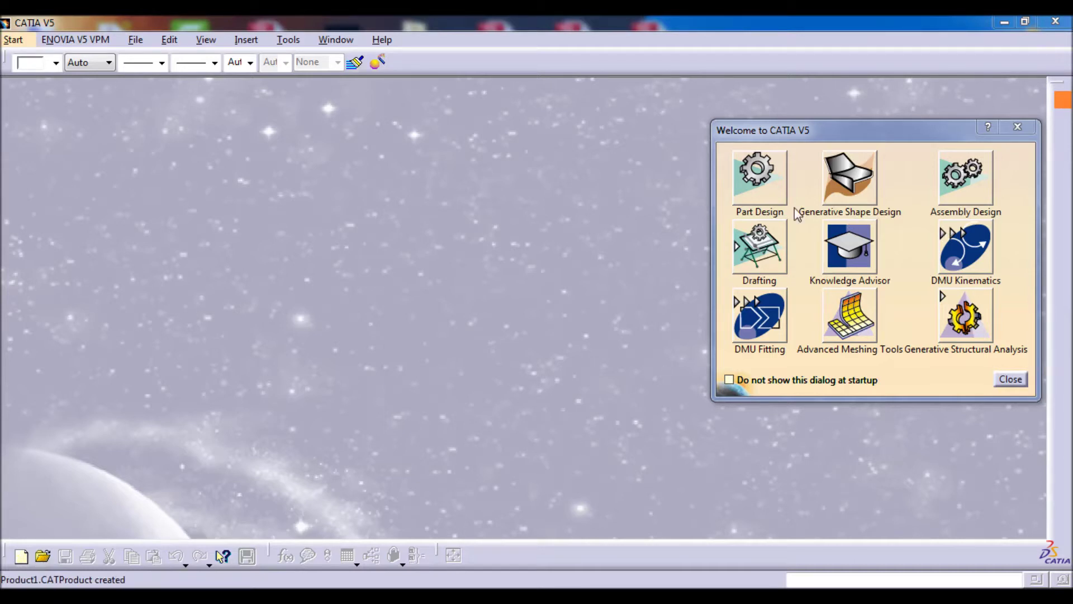
Step: Create a new part named Part1 and open a profile sketch on the yz plane for a Shaft feature
left_click(772, 192)
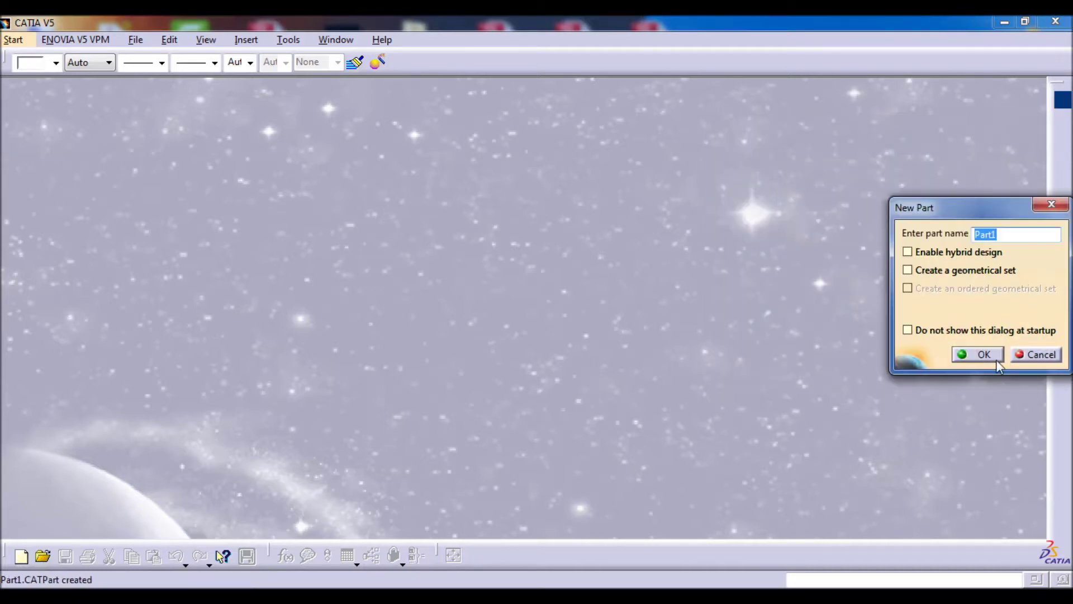
left_click(990, 356)
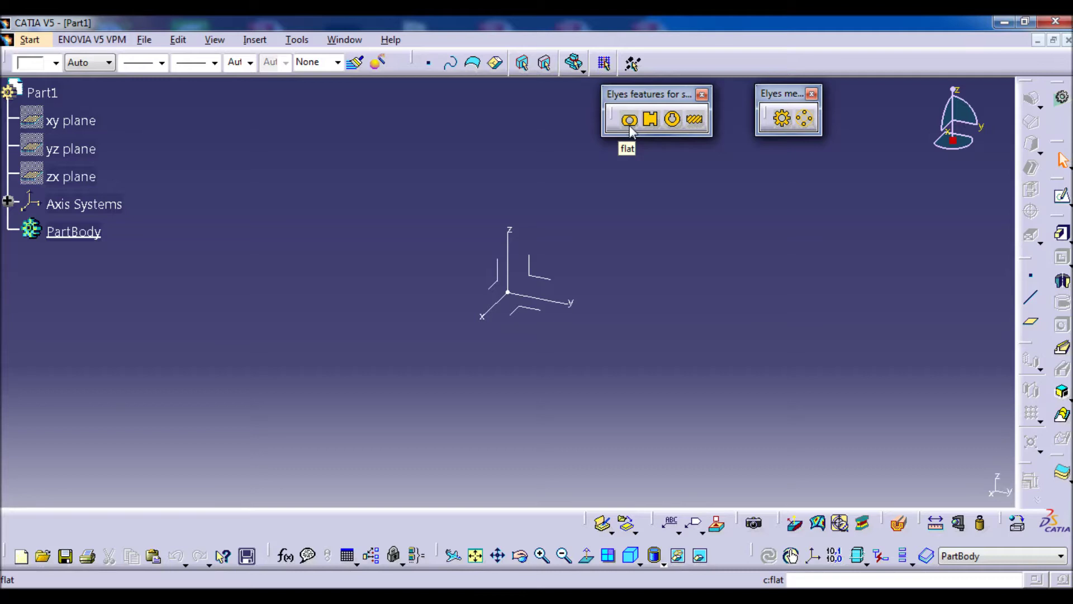
left_click(1064, 283)
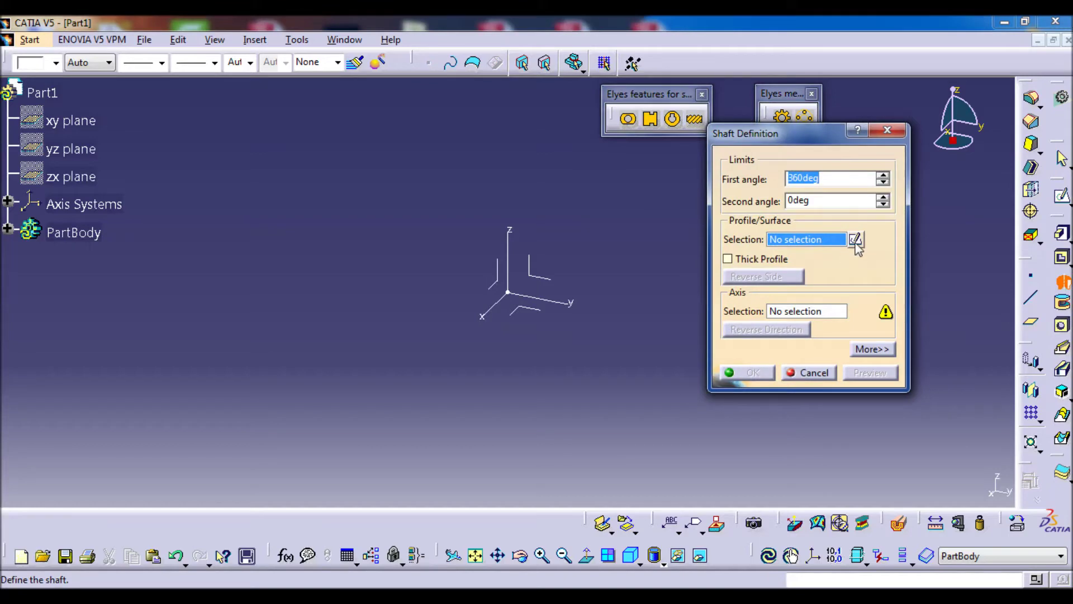
left_click(855, 241)
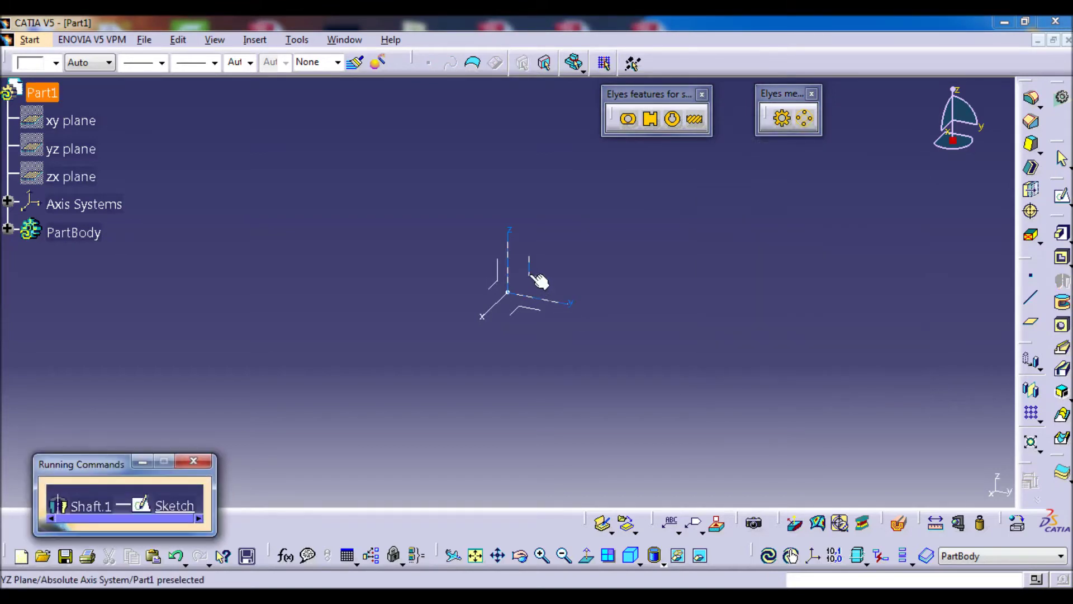
left_click(532, 284)
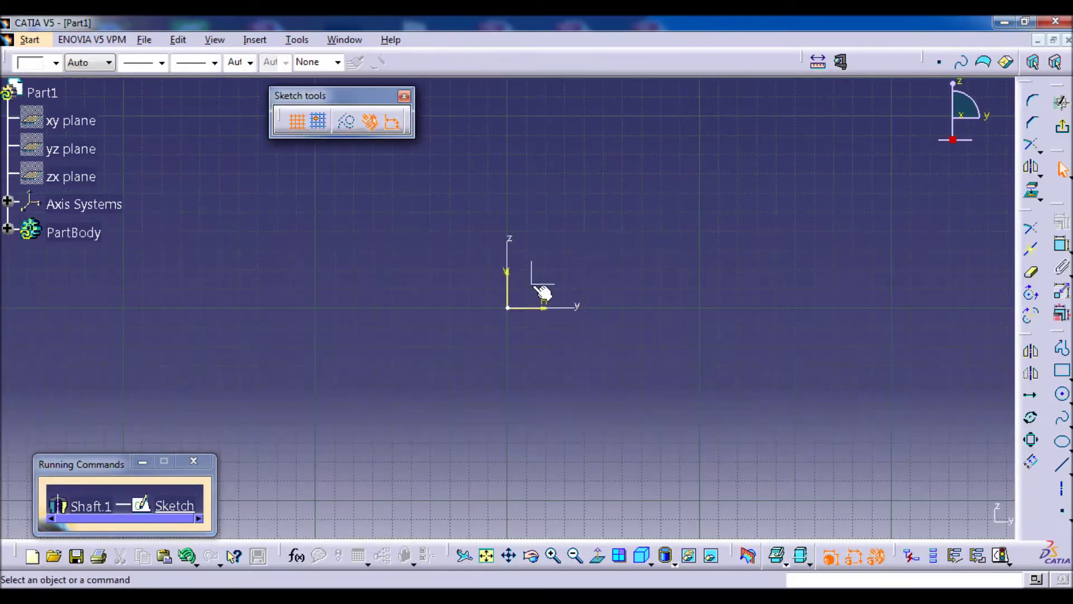
Step: Sketch a long, narrow oriented rectangle running diagonally across the origin
left_click(1069, 377)
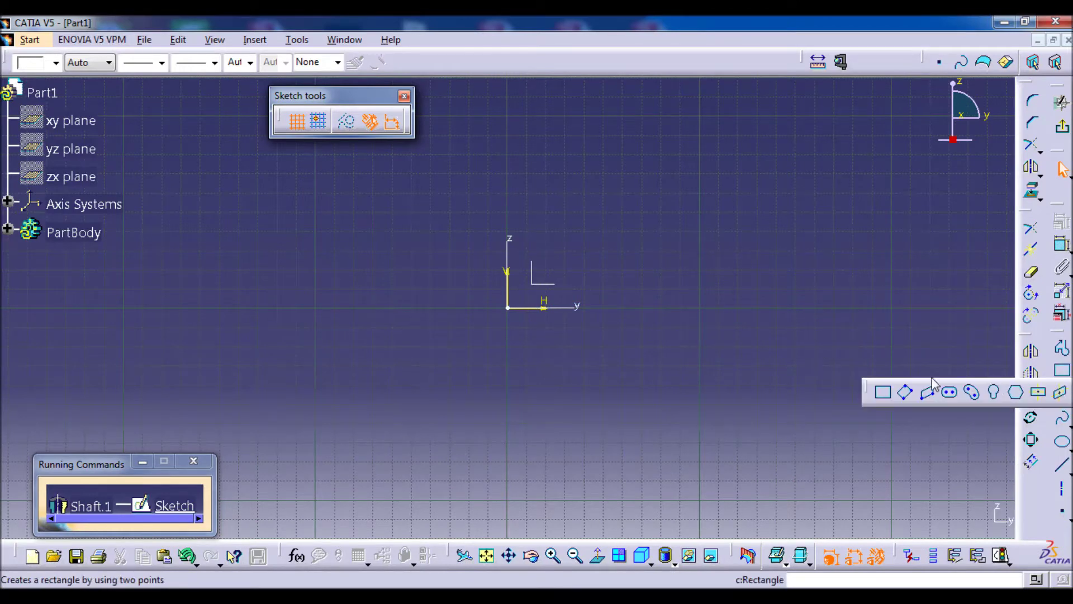
left_click(648, 199)
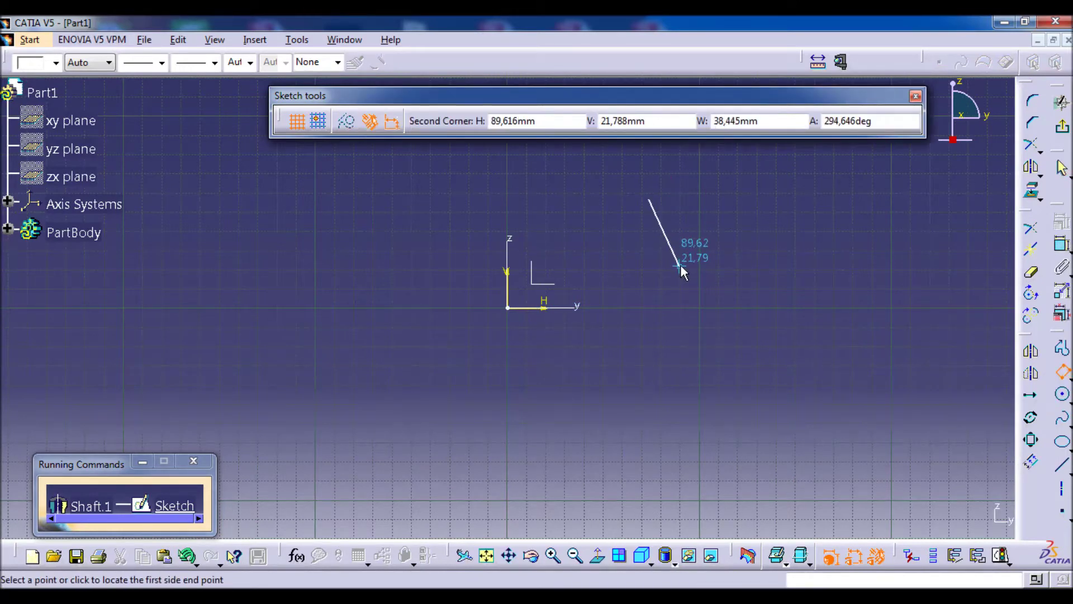
left_click(673, 242)
left_click(415, 358)
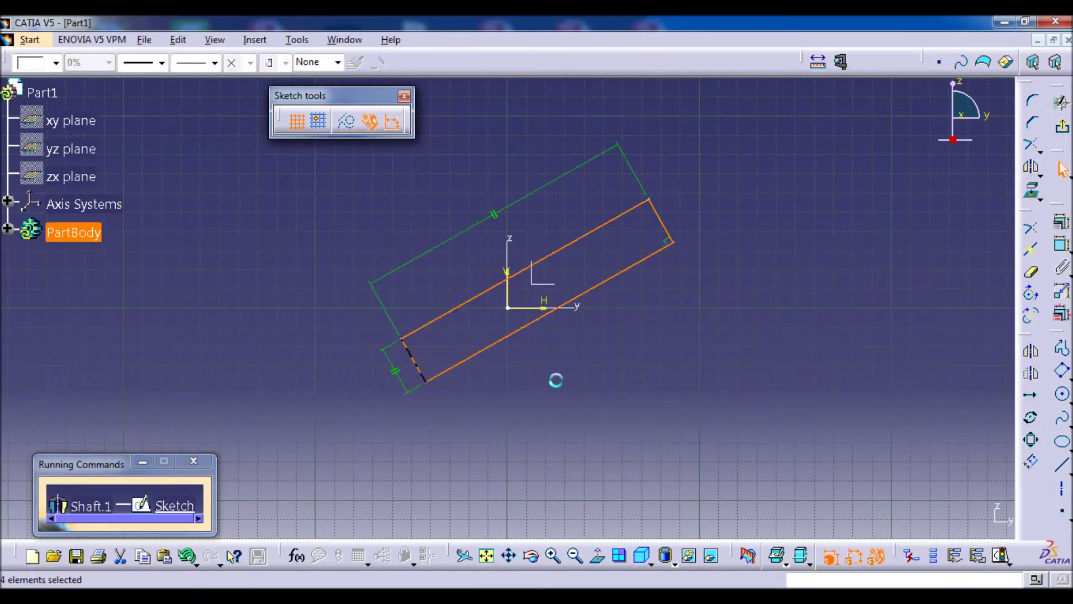
Step: Convert the rectangle's lower long side to an axis and revolve the profile 360 deg around it
left_click(507, 336)
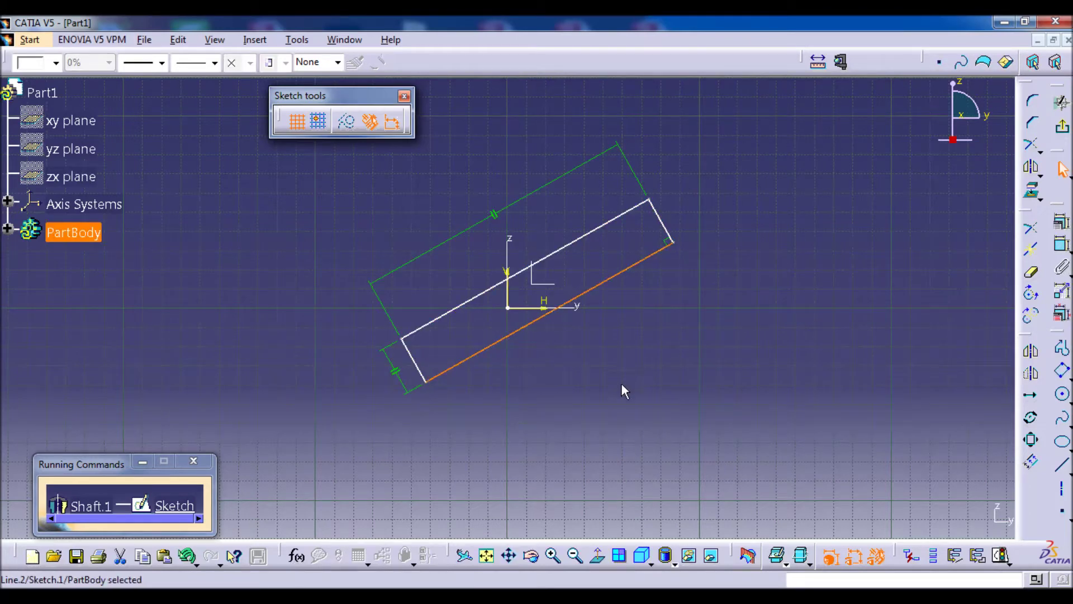
left_click(1061, 488)
left_click(561, 345)
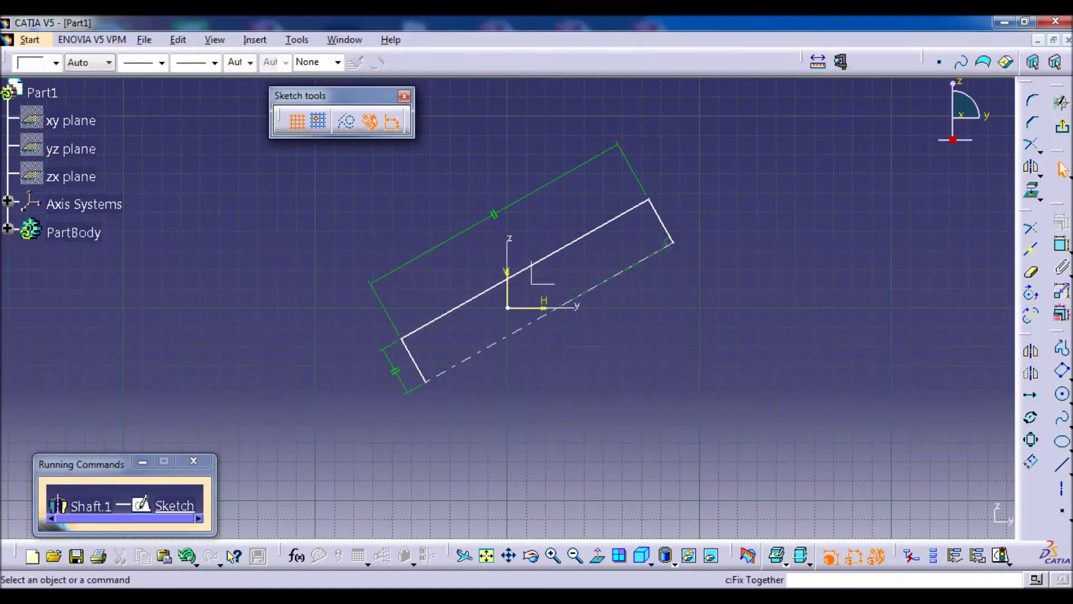
left_click(1062, 131)
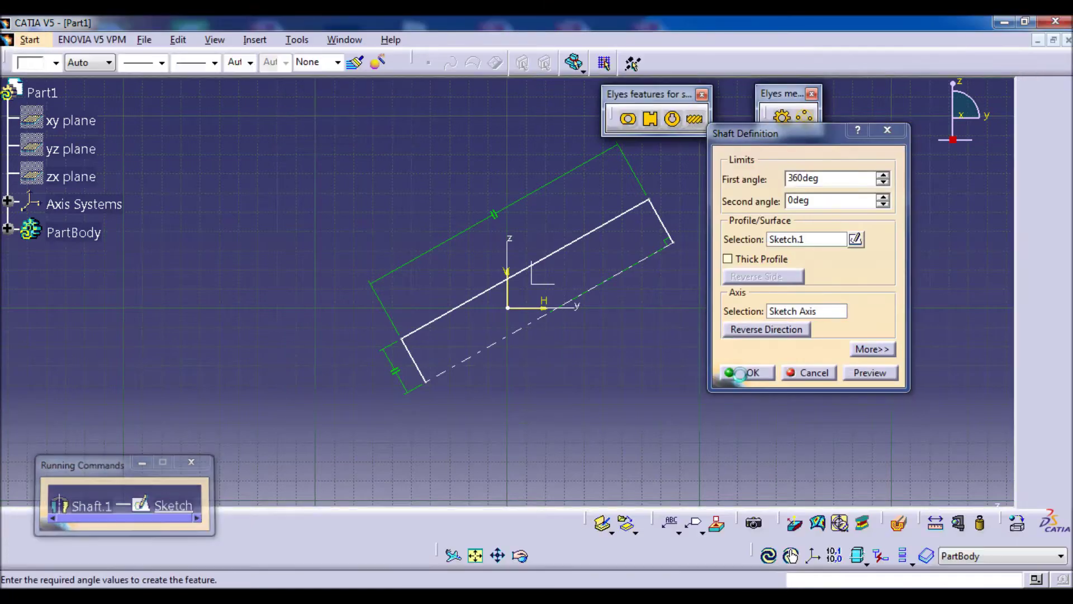
left_click(744, 372)
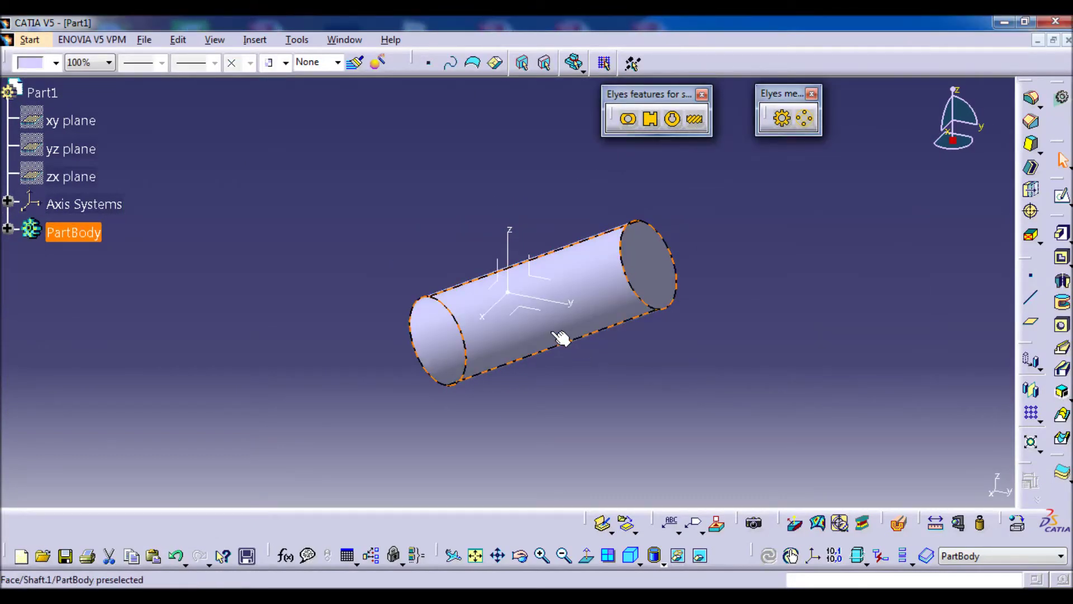
Step: Insert the flat (méplat) feature on the shaft's cylindrical and end faces, with angle 30 deg, depth 3 mm, length 50 mm and number 2
middle_click_drag(445, 336, 620, 294)
scroll(643, 340, "down", 1)
left_click(656, 368)
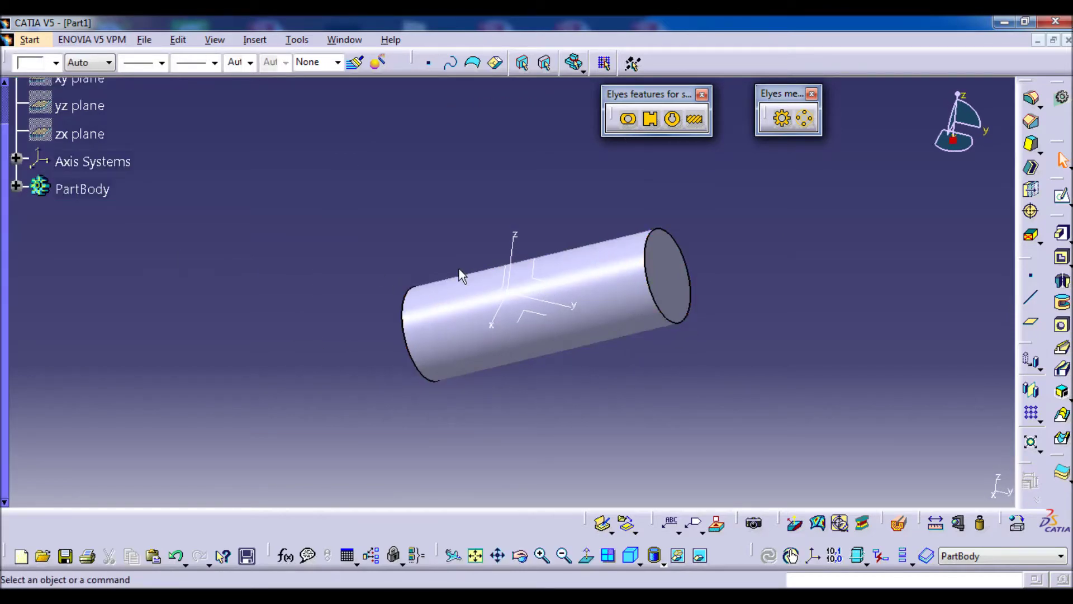
scroll(469, 262, "up", 2)
left_click(629, 119)
middle_click_drag(625, 292, 573, 284)
middle_click_drag(927, 343, 922, 318)
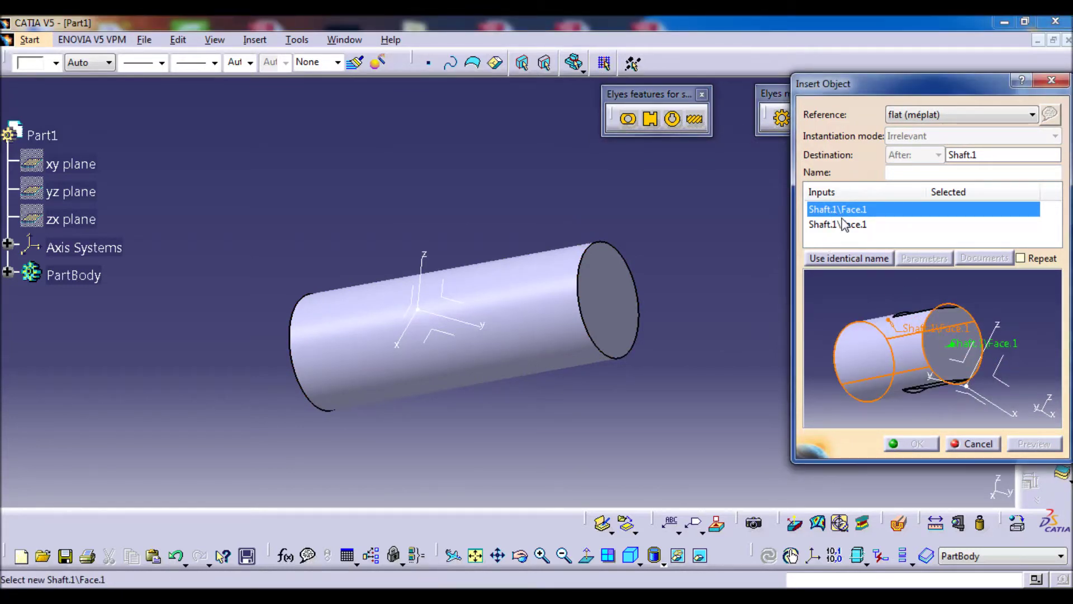
left_click(495, 334)
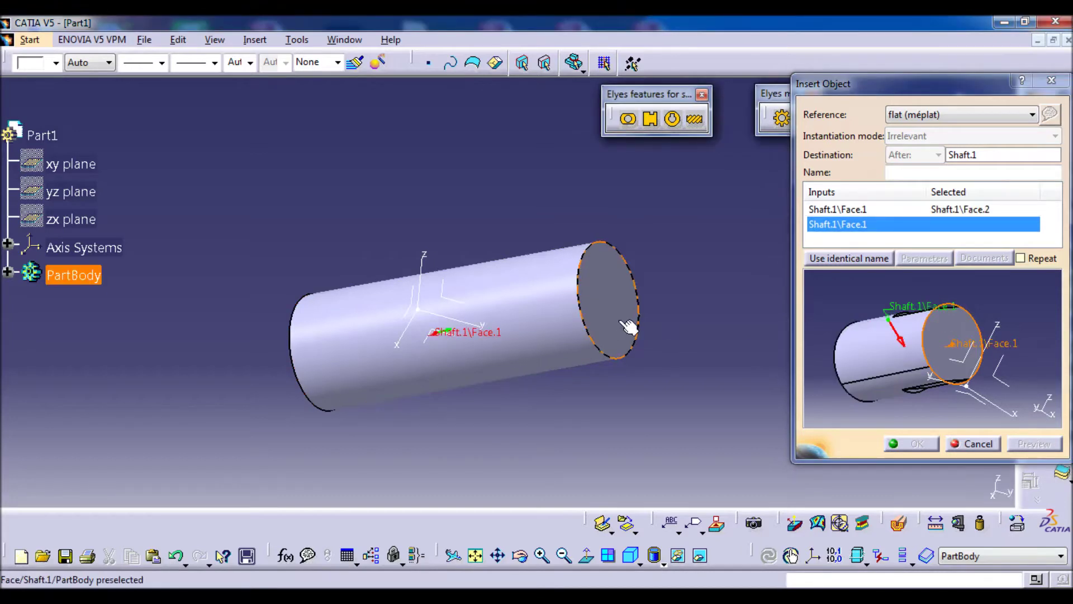
left_click(614, 316)
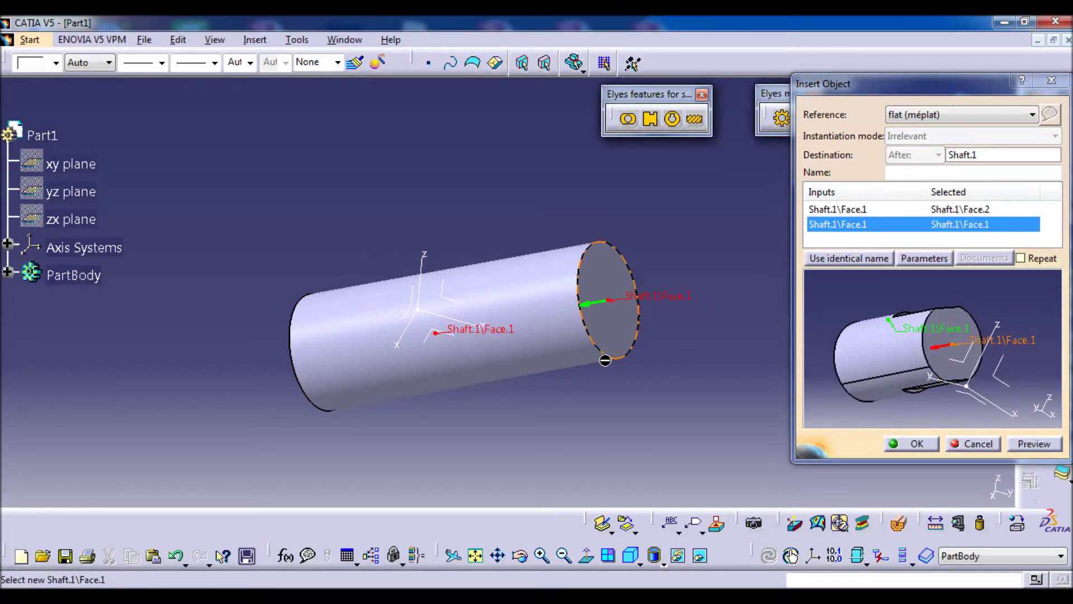
left_click(916, 258)
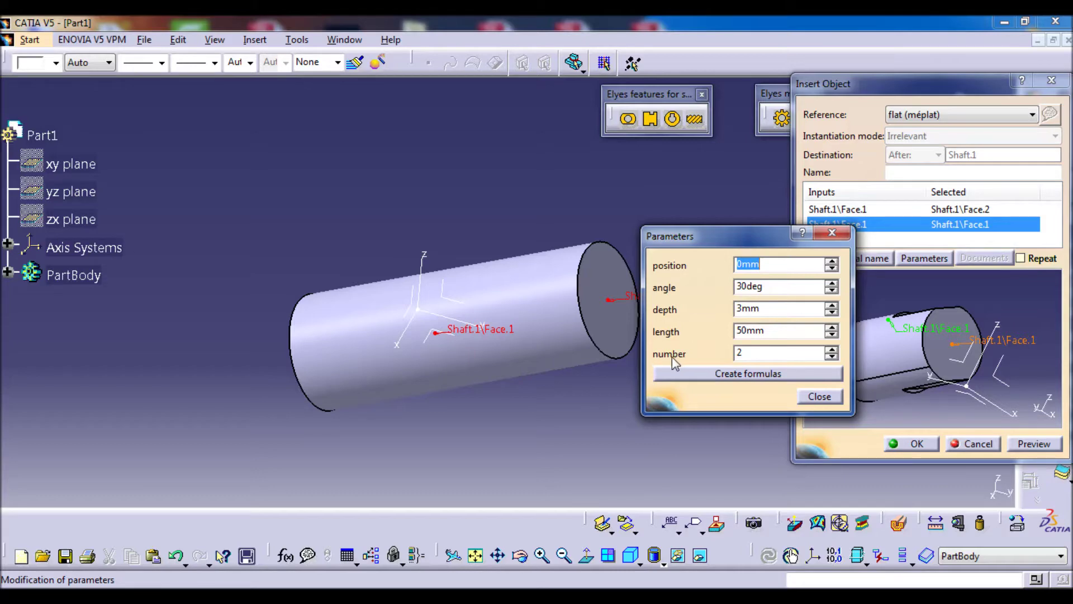
left_click(818, 396)
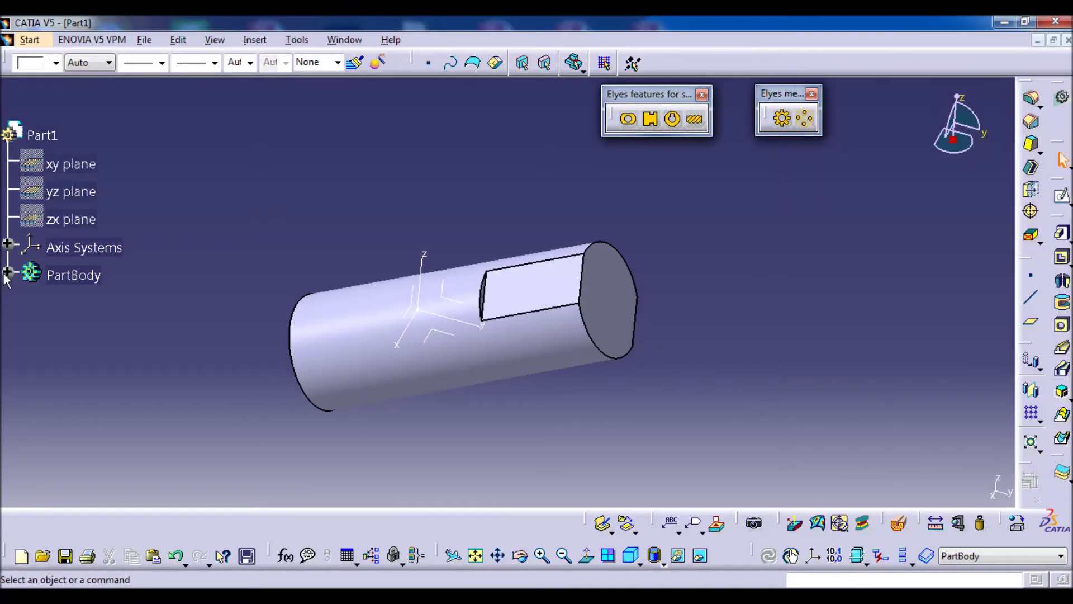
Step: Undo the insertion of the flat feature on the shaft and collapse Shaft.1 in the tree
middle_click_drag(519, 294, 558, 206)
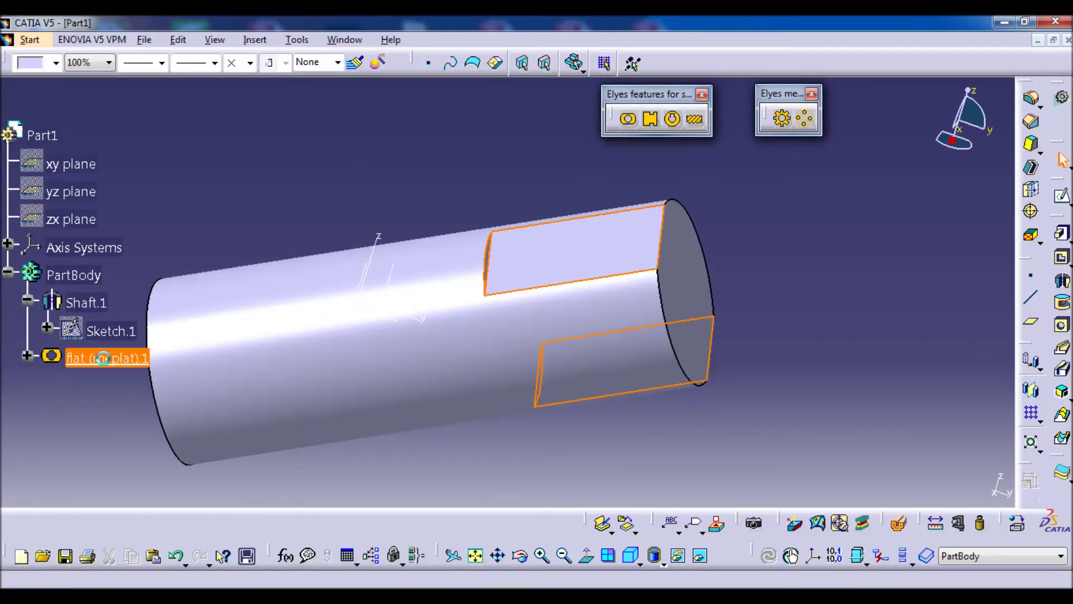
key("ctrl+z")
mouse_move(619, 203)
middle_mouse_down()
mouse_move(629, 245)
mouse_move(633, 205)
middle_mouse_up()
middle_click_drag(617, 308, 620, 268)
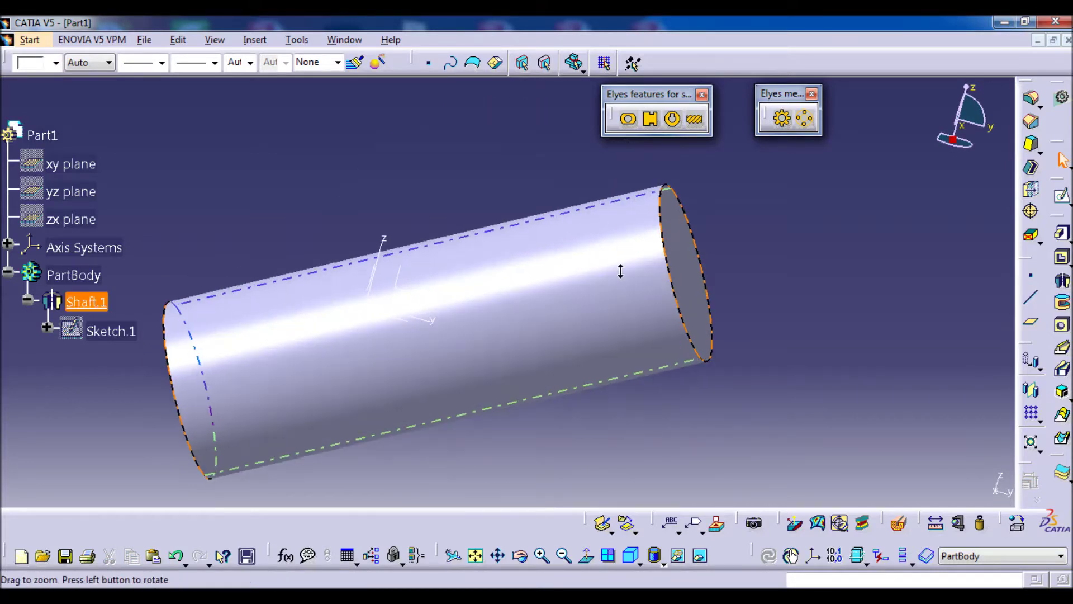
left_click(26, 300)
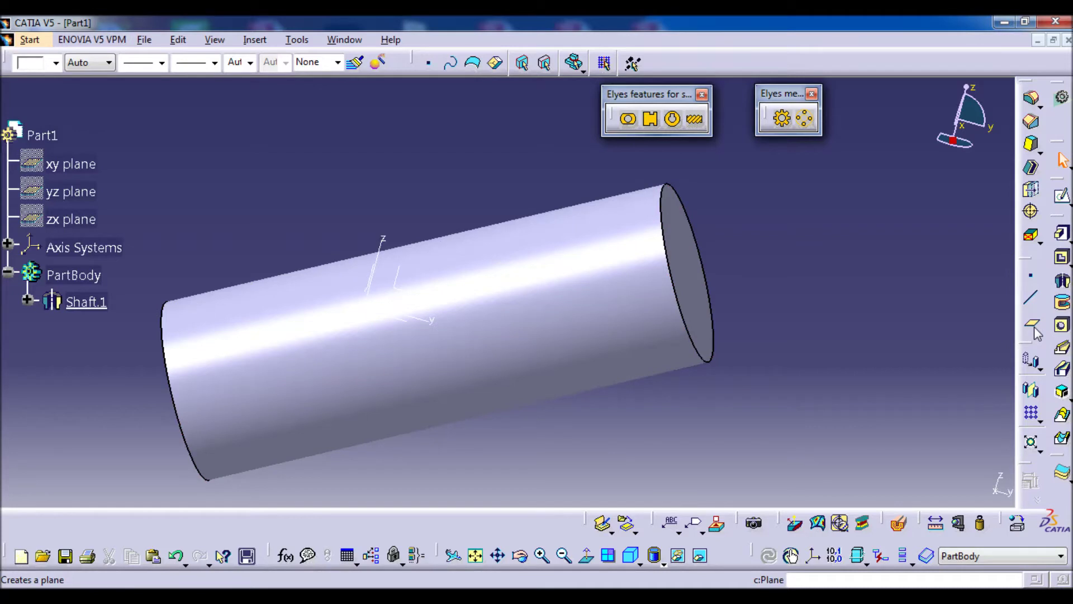
Step: Insert a geometrical set with PartBody as its father
left_click(262, 41)
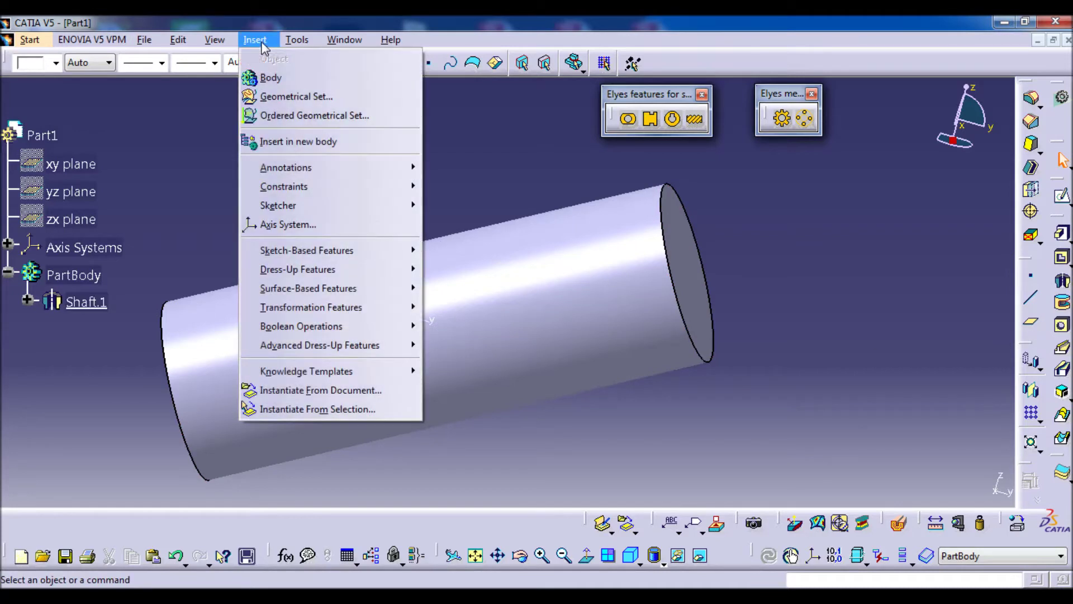
left_click(264, 99)
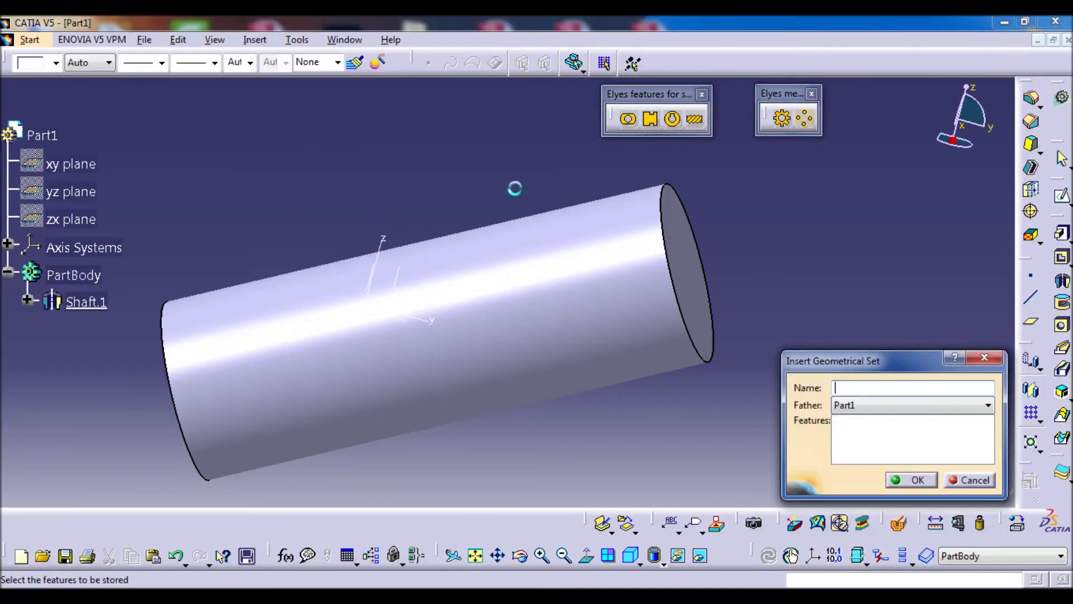
left_click(864, 410)
left_click(862, 435)
left_click(912, 478)
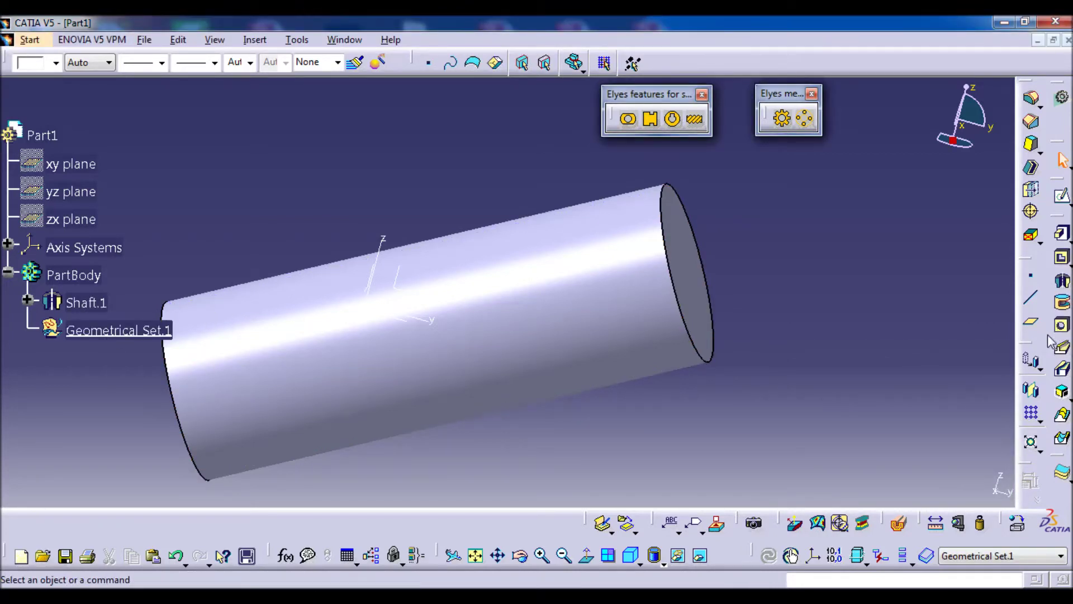
Step: Create a plane offset 20 mm from the shaft's end face, reversed so that it lies inside the shaft
left_click(1031, 322)
middle_click_drag(718, 382, 635, 364)
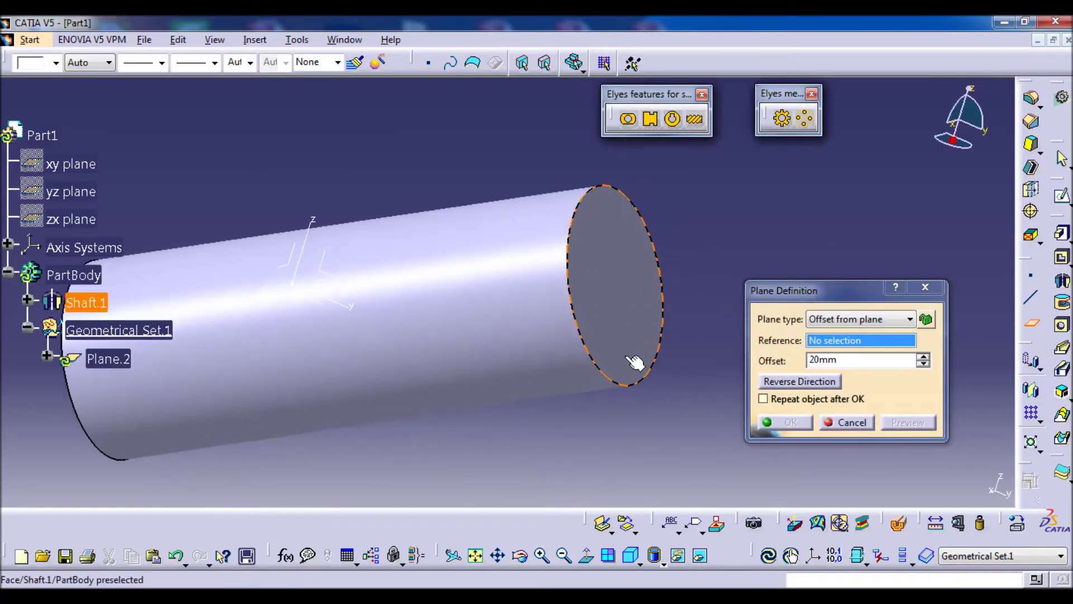
left_click(604, 282)
mouse_move(515, 302)
middle_mouse_down()
mouse_move(596, 340)
mouse_move(492, 337)
mouse_move(499, 314)
middle_mouse_up()
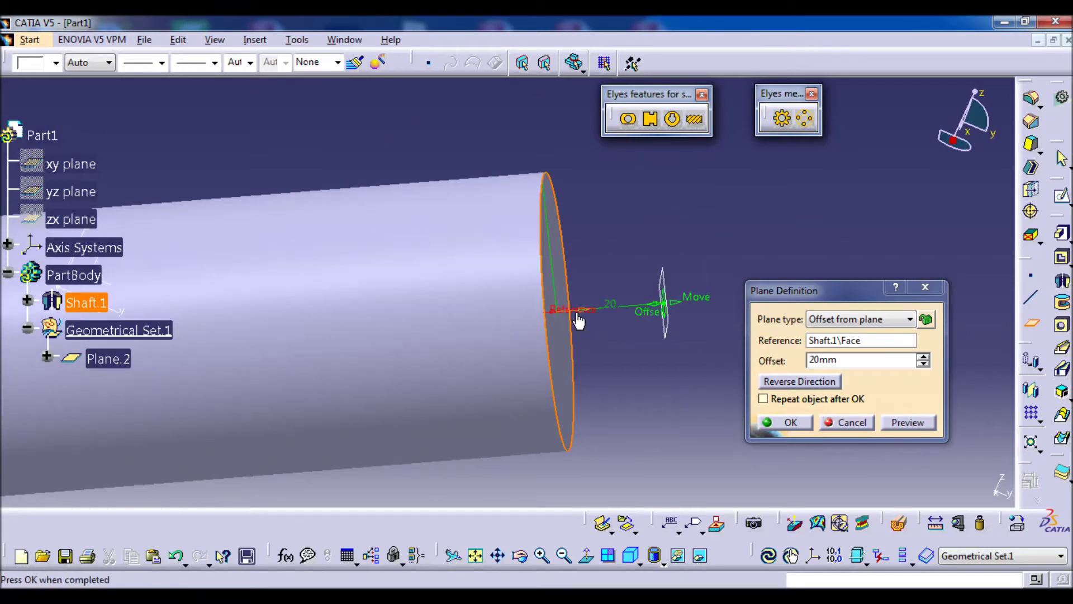
left_click(775, 385)
left_click(796, 428)
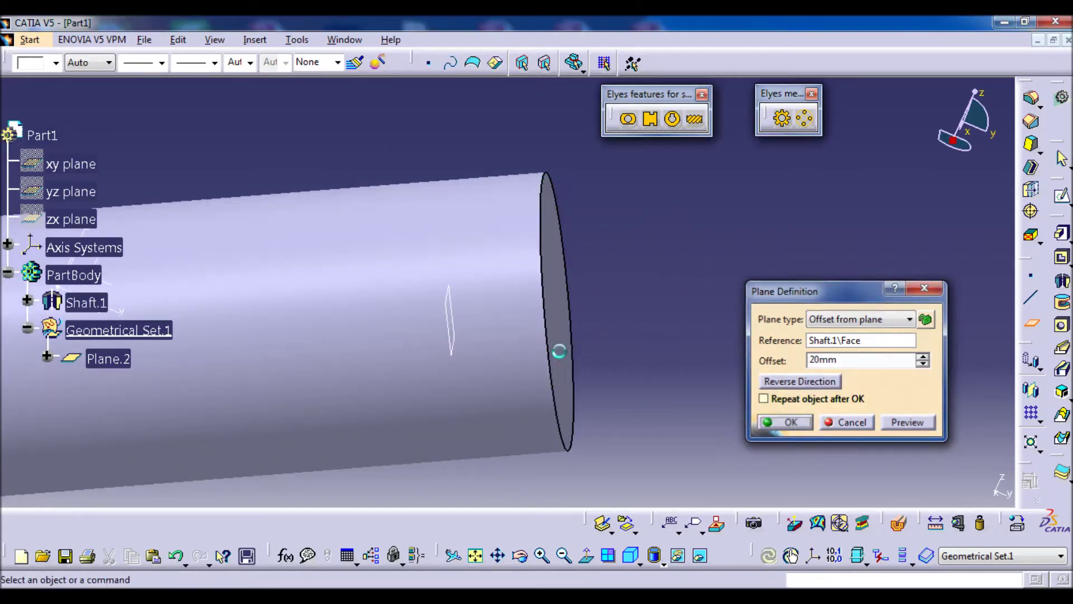
middle_click_drag(519, 350, 447, 357)
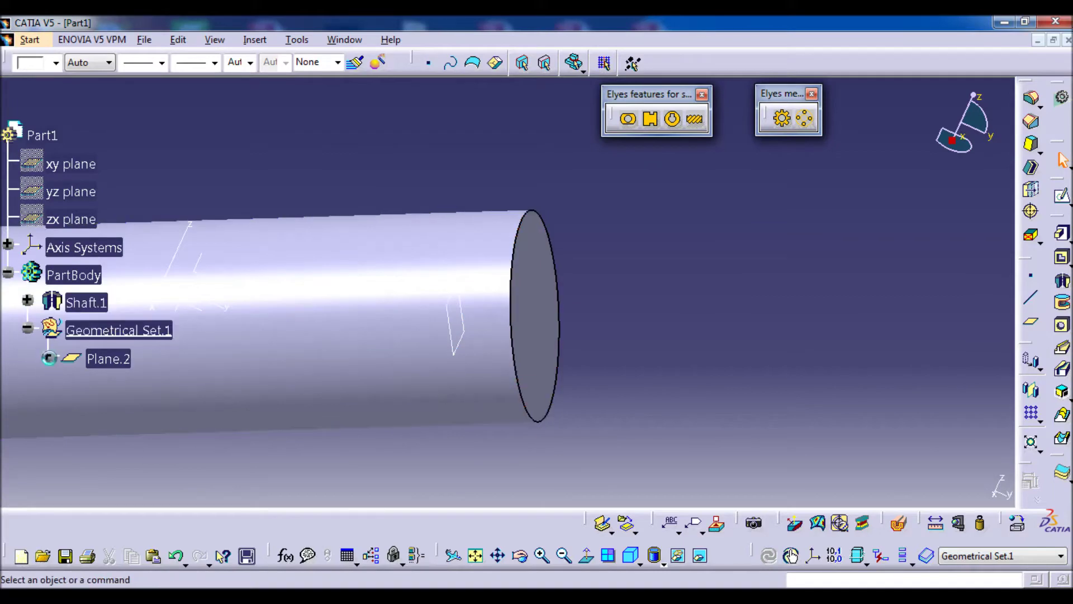
left_click(49, 358)
Step: Start a sketch on the offset plane and draw a slanted line about 17 mm long crossing the shaft's circular outline
middle_click_drag(470, 302, 531, 329)
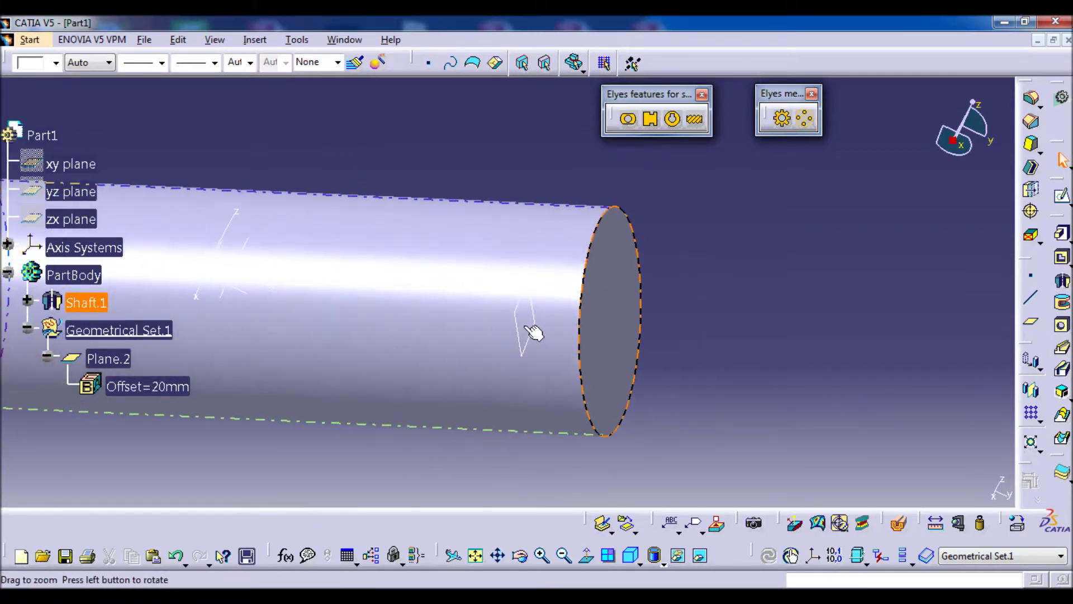
left_click(1062, 196)
left_click(515, 309)
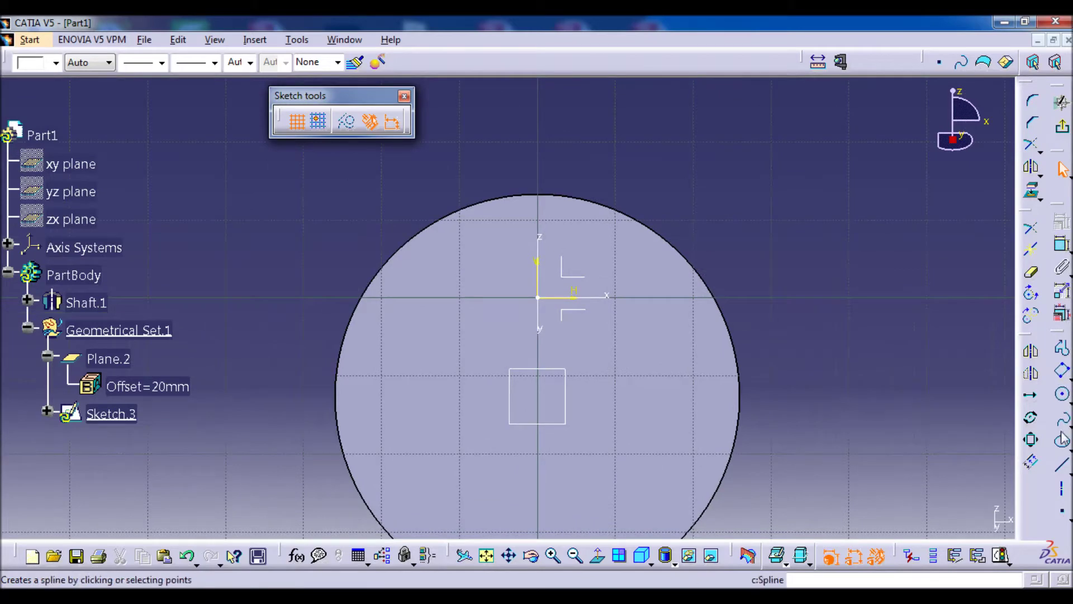
left_click(1062, 464)
left_click(714, 231)
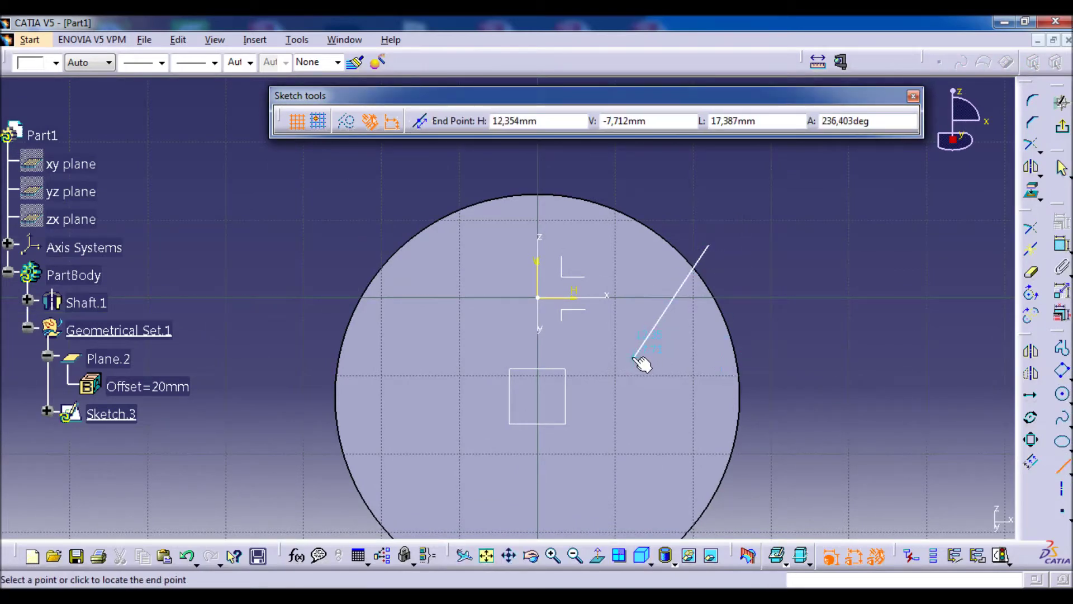
left_click(637, 358)
Step: Project the shaft's cylindrical face silhouette into the sketch and turn the projected circle into a construction element
middle_click_drag(620, 203, 551, 290)
left_click(696, 362)
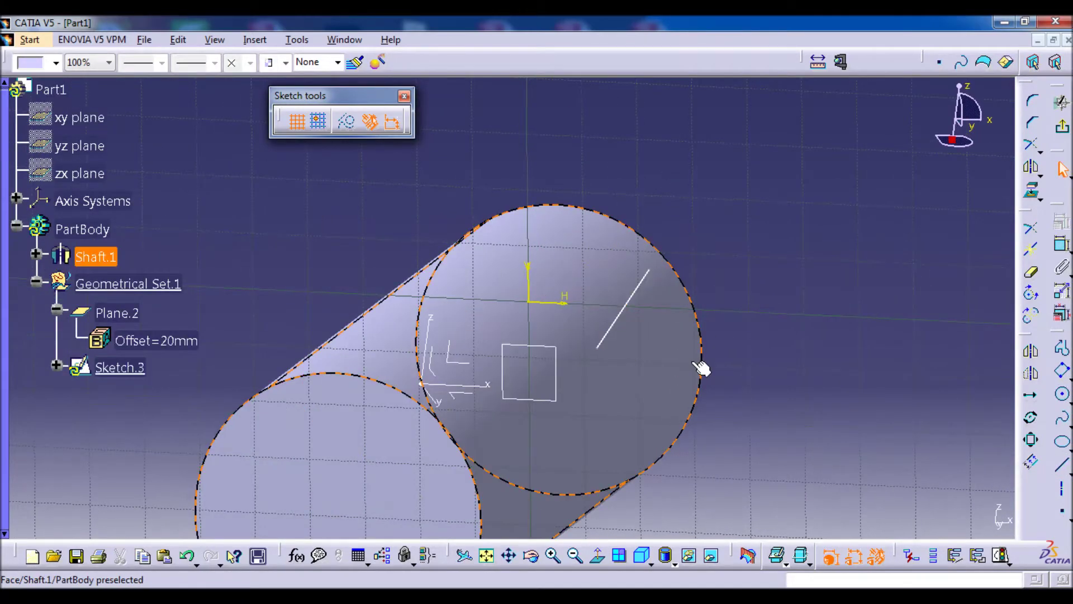
left_click(1031, 192)
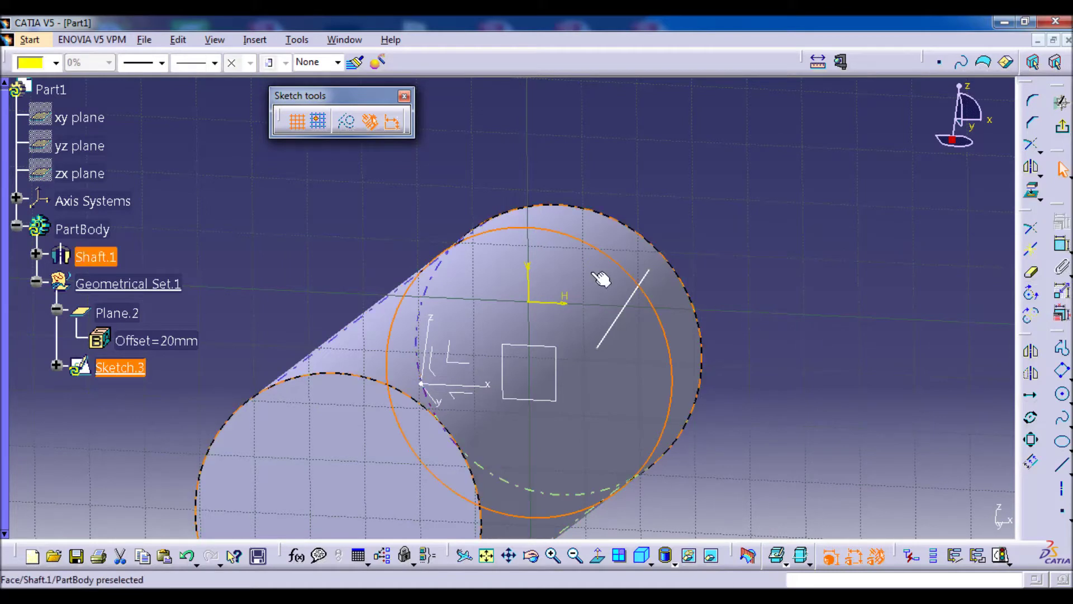
left_click(602, 252)
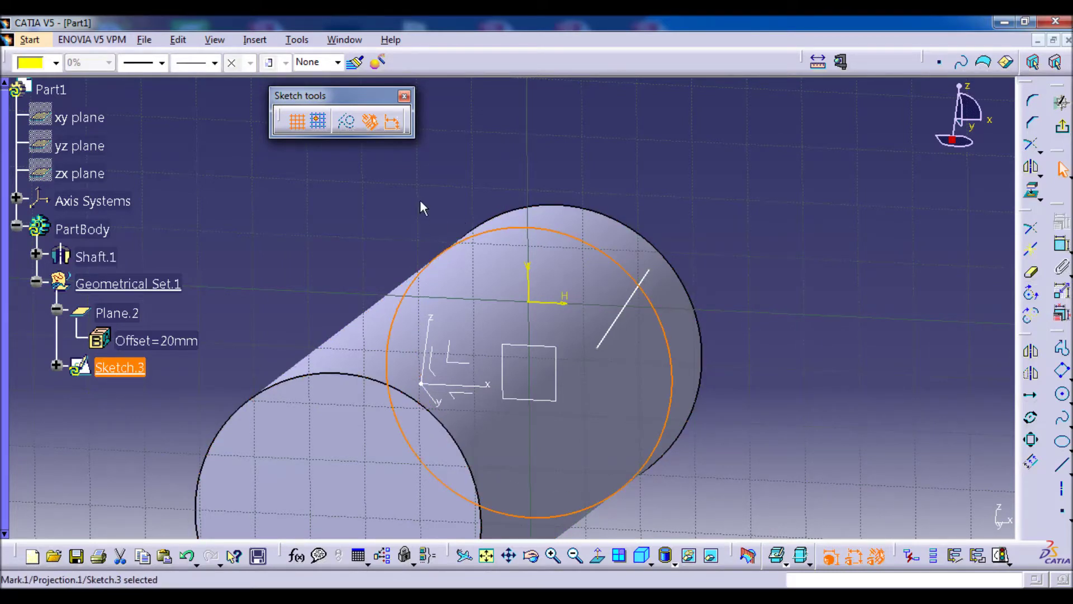
left_click(347, 121)
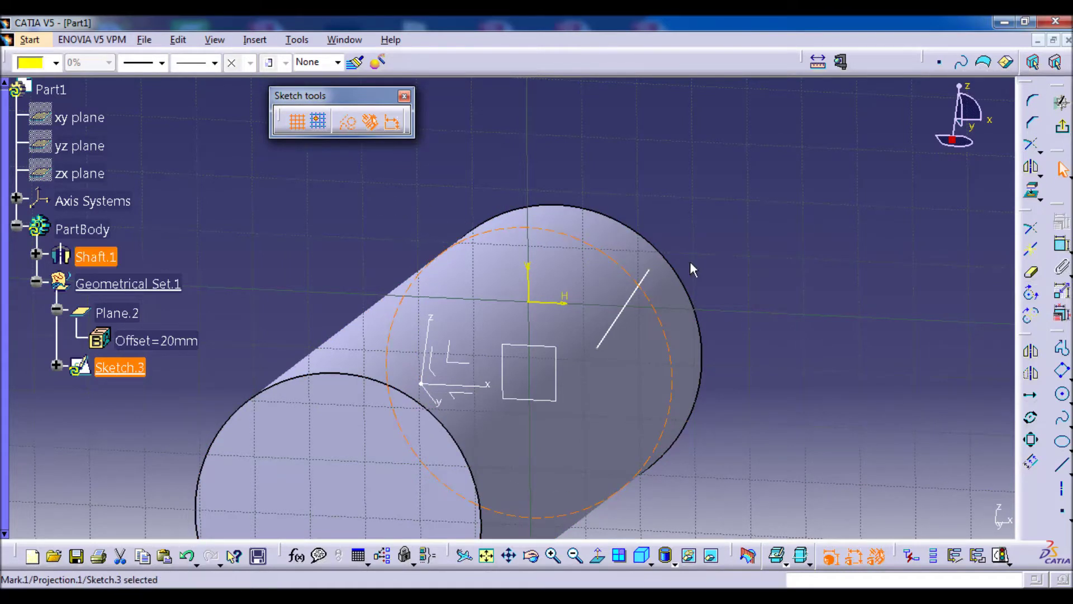
Step: Constrain the slanted line's outer endpoint to be coincident with the projected construction circle
middle_click_drag(720, 297, 720, 272)
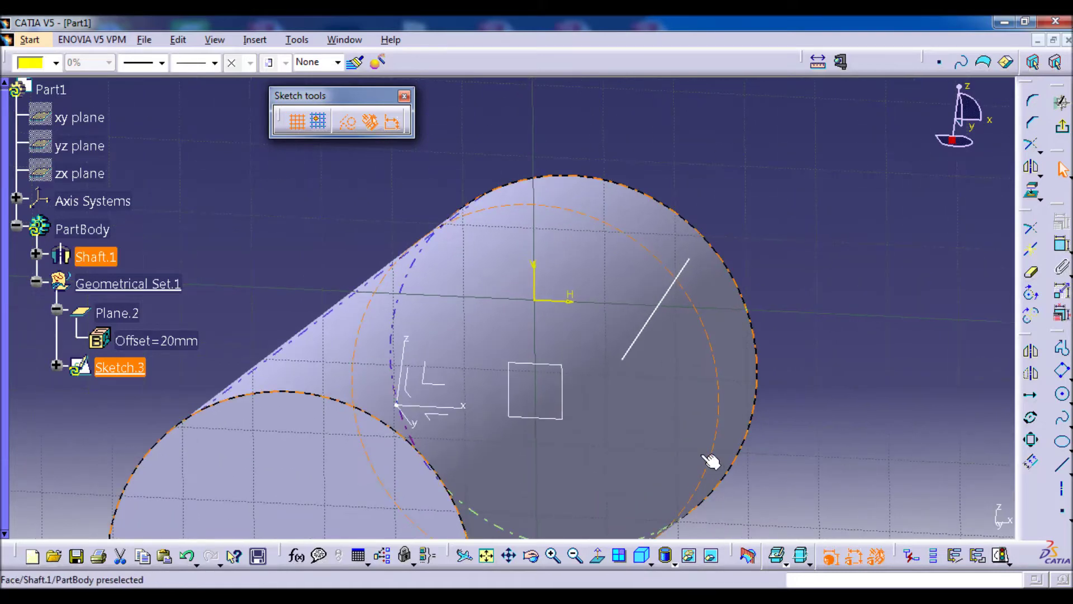
left_click(598, 556)
left_click(599, 555)
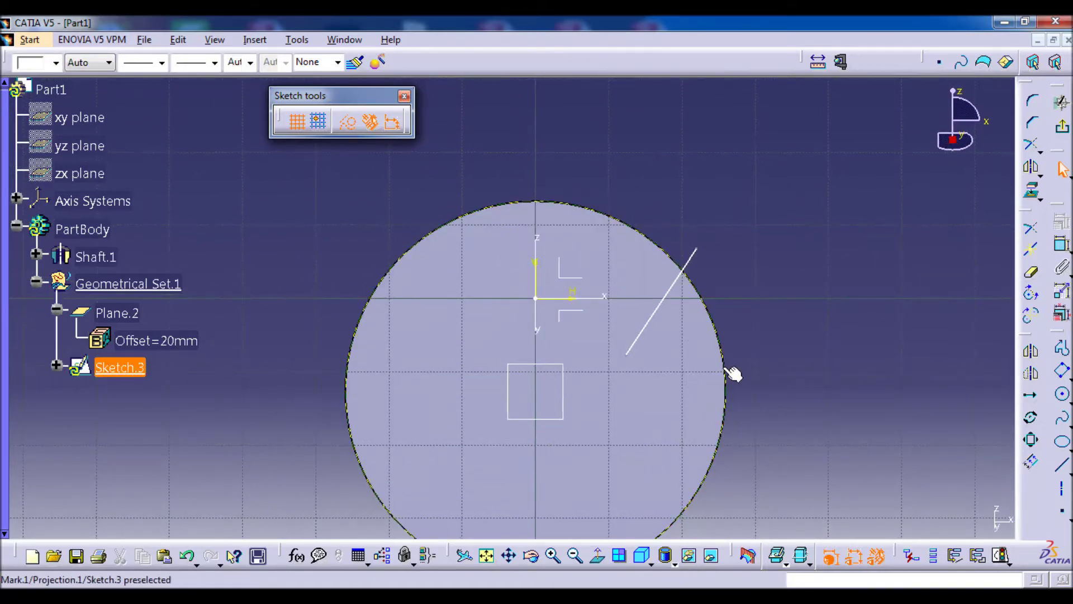
mouse_move(781, 338)
middle_mouse_down()
mouse_move(694, 318)
mouse_move(720, 306)
middle_mouse_up()
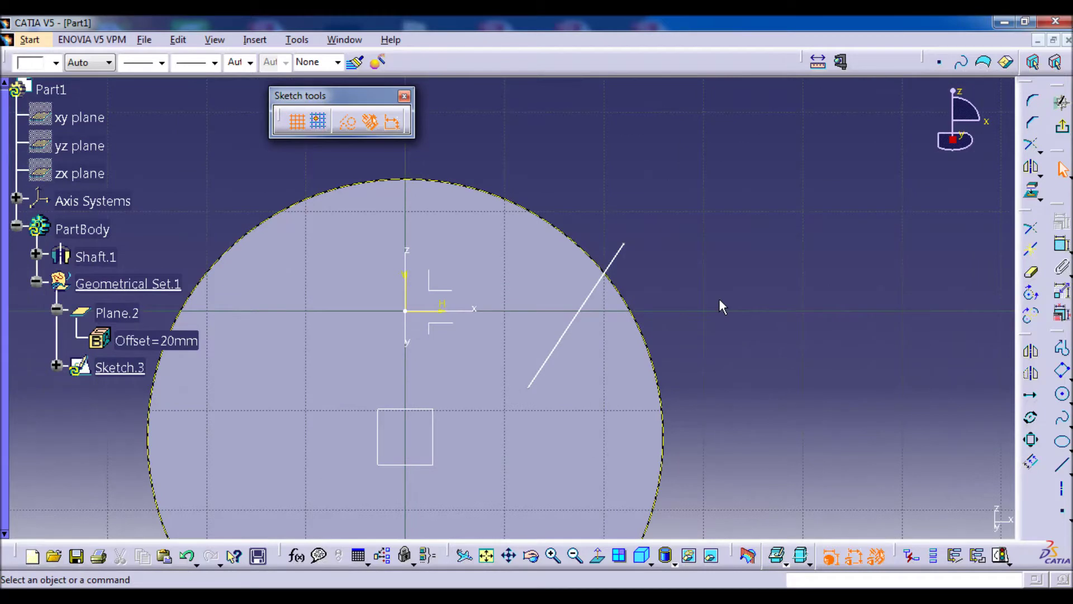
left_click(631, 248)
left_click(629, 299, "ctrl")
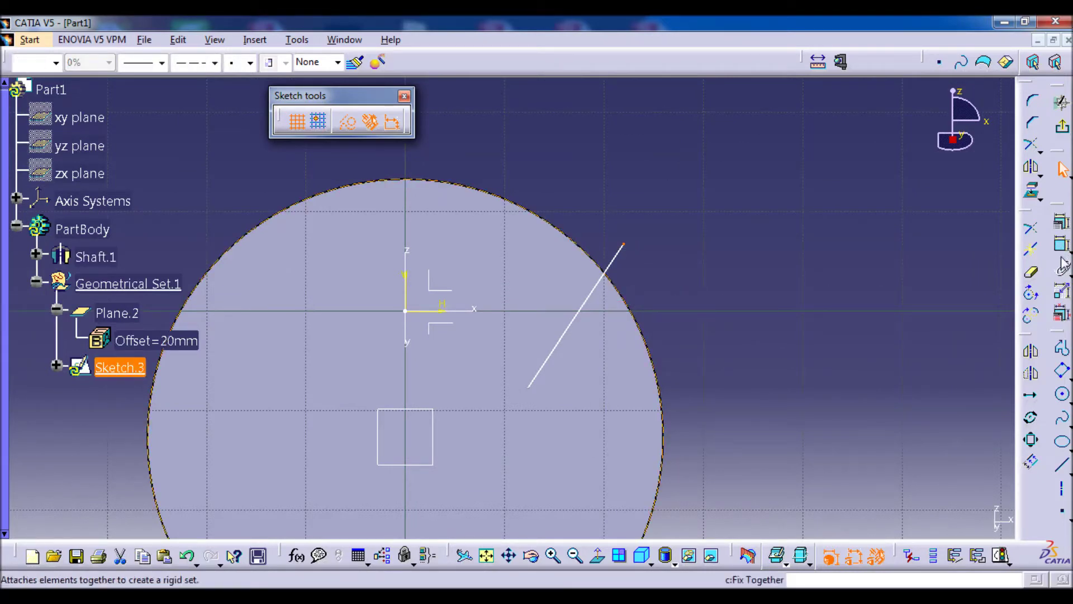
left_click(1063, 228)
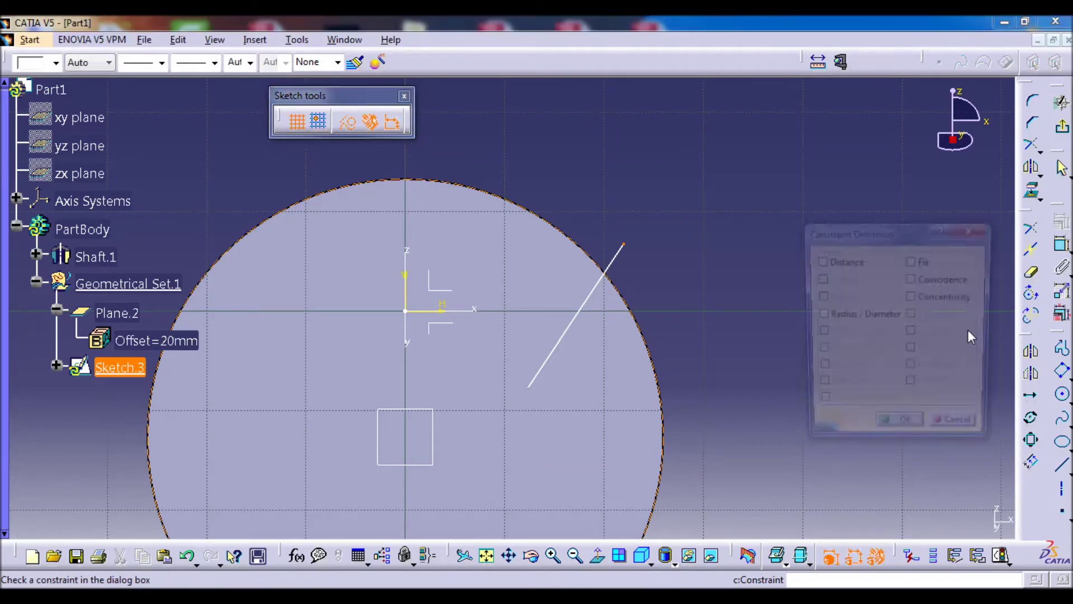
left_click(912, 278)
left_click(906, 432)
Step: Make the line's inner endpoint concentric with the projected circle
mouse_move(819, 186)
middle_mouse_down()
mouse_move(833, 151)
mouse_move(857, 149)
mouse_move(766, 215)
middle_mouse_up()
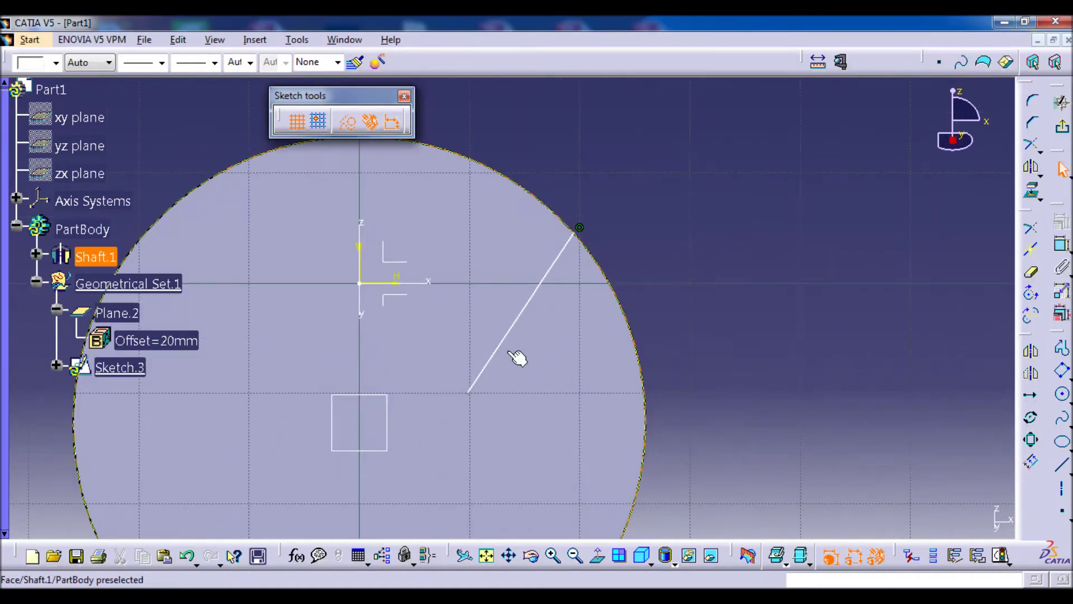
left_click(470, 393, "ctrl")
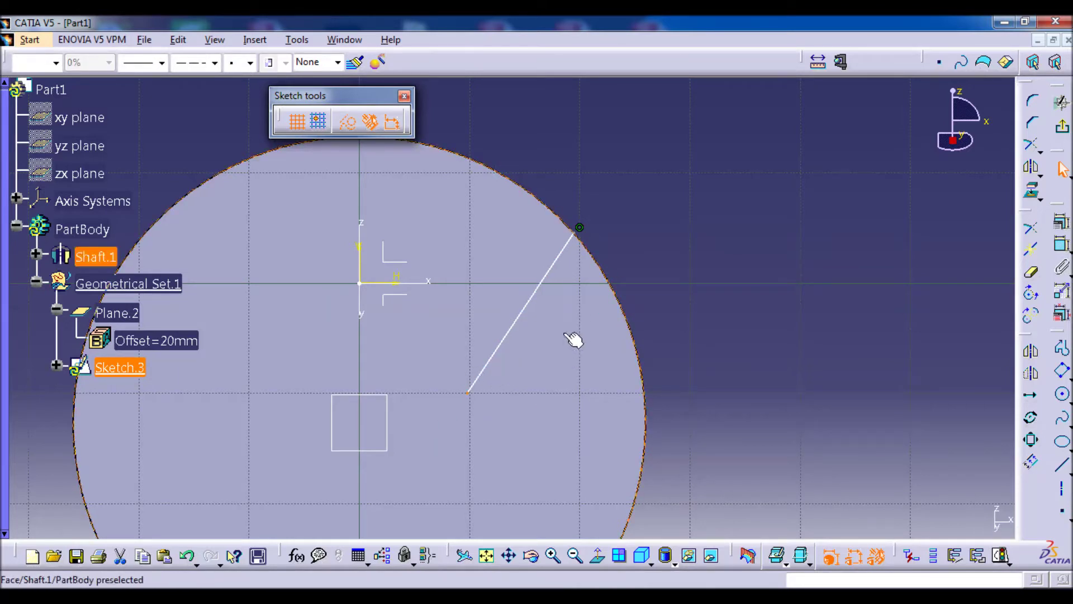
left_click(1060, 229)
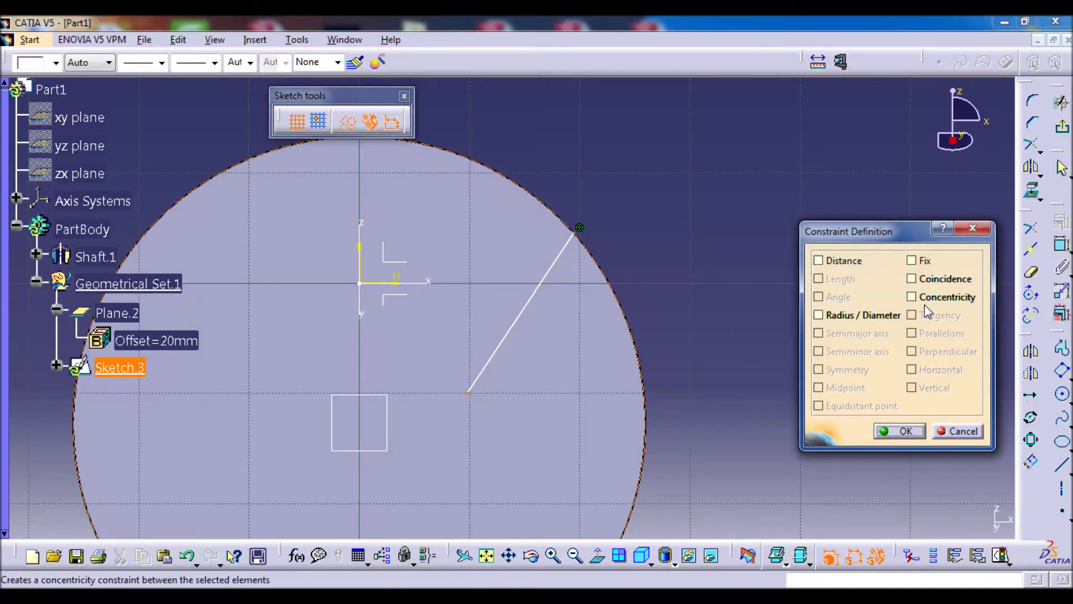
left_click(924, 298)
left_click(899, 430)
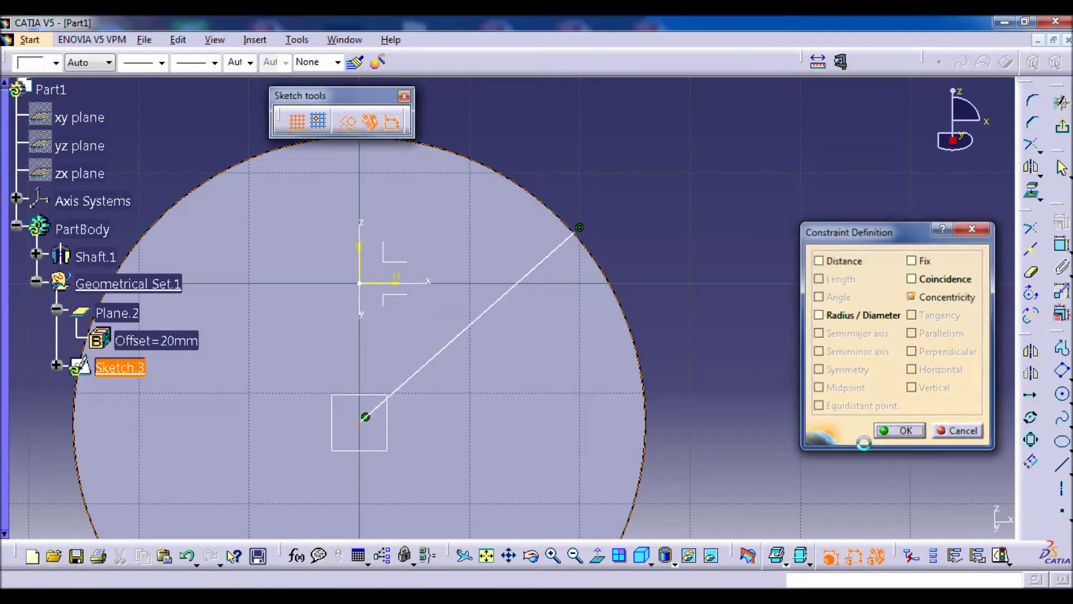
Step: Dimension the angle between the line and the sketch's vertical axis, and exit the sketch to check the angle constraint
middle_click_drag(724, 300, 799, 279)
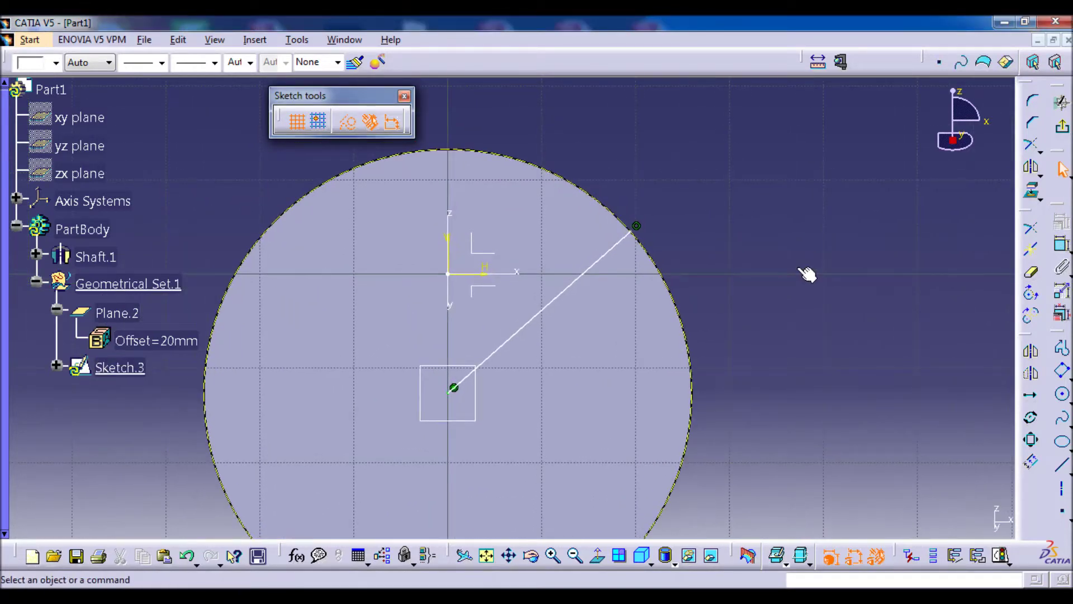
left_click(1062, 244)
left_click(578, 287)
left_click(446, 246)
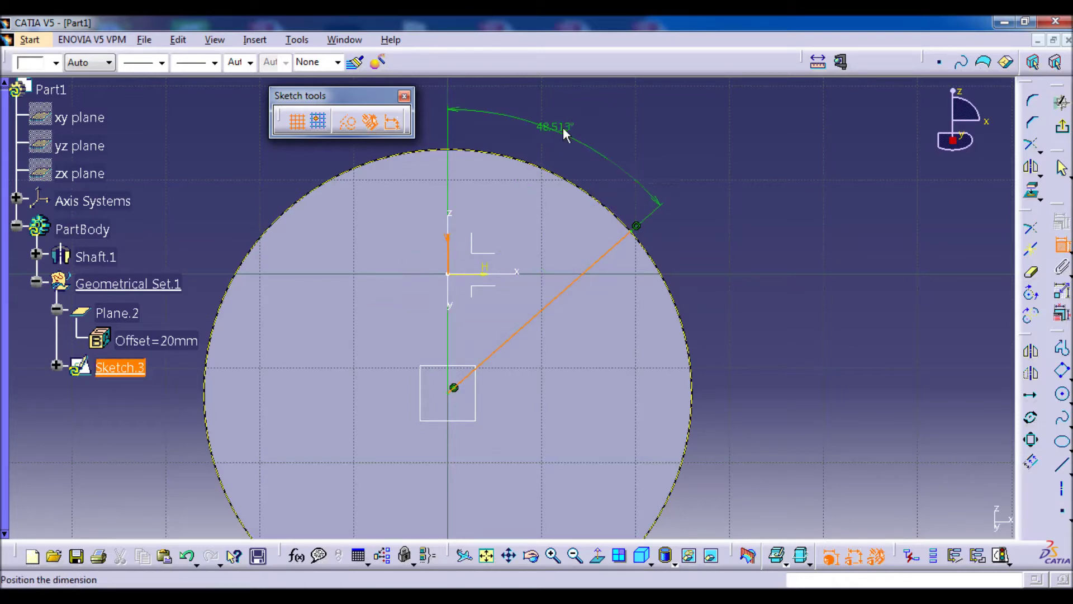
left_click(563, 134)
left_click(1061, 126)
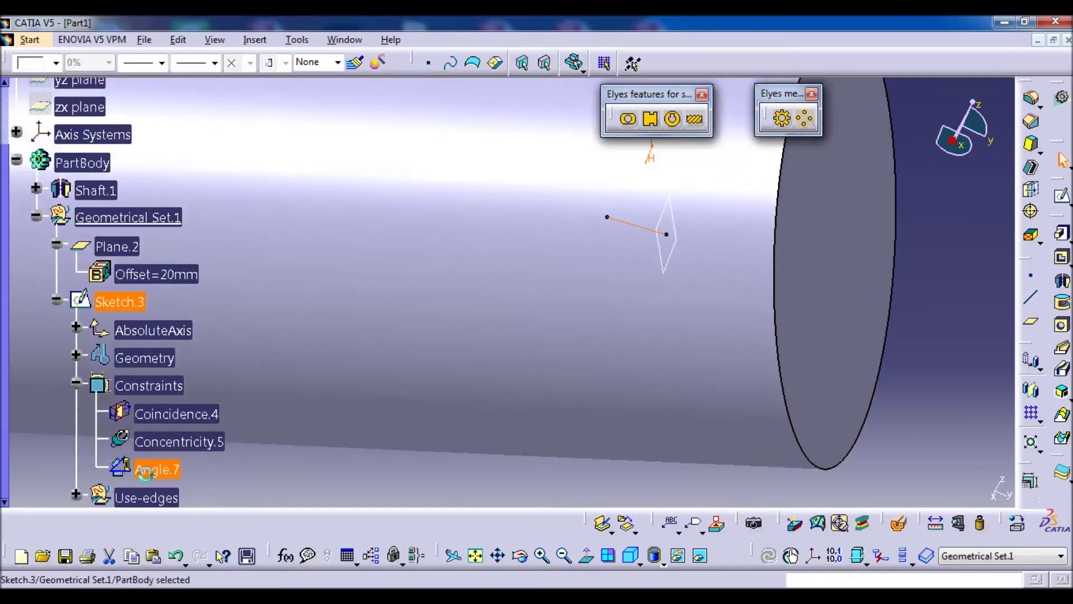
double_click(143, 470)
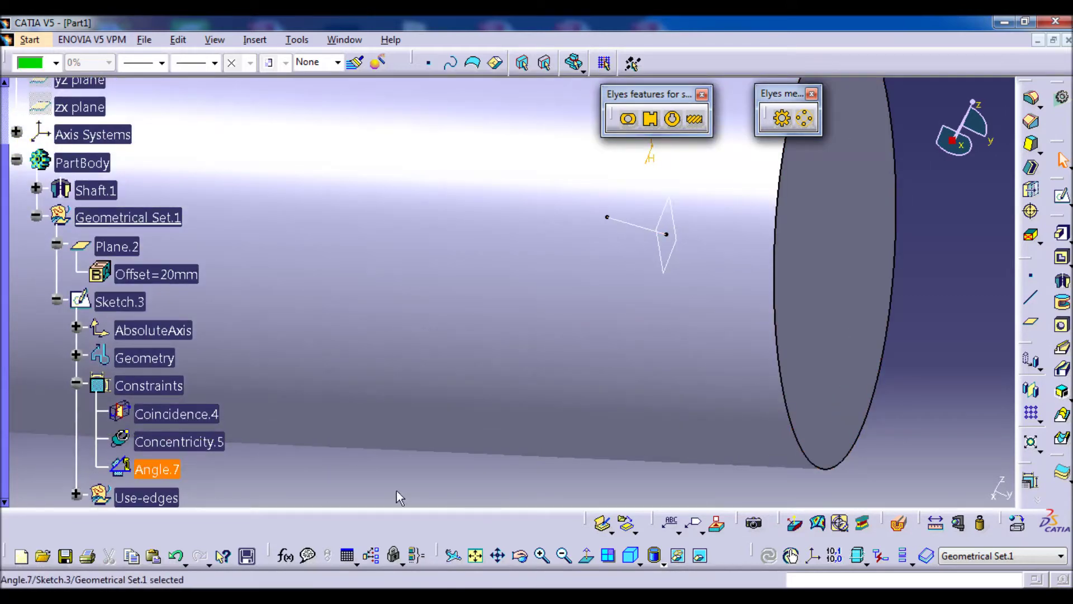
middle_click_drag(519, 231, 446, 333)
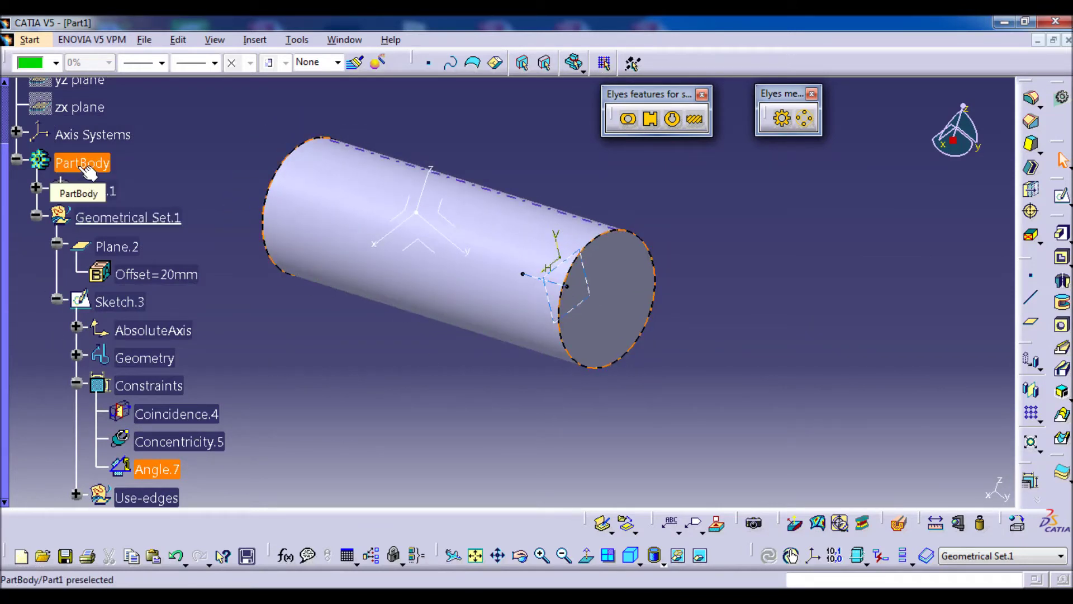
Step: Define PartBody as the work object and collapse the geometrical set and its contents in the tree
right_click(89, 167)
left_click(134, 276)
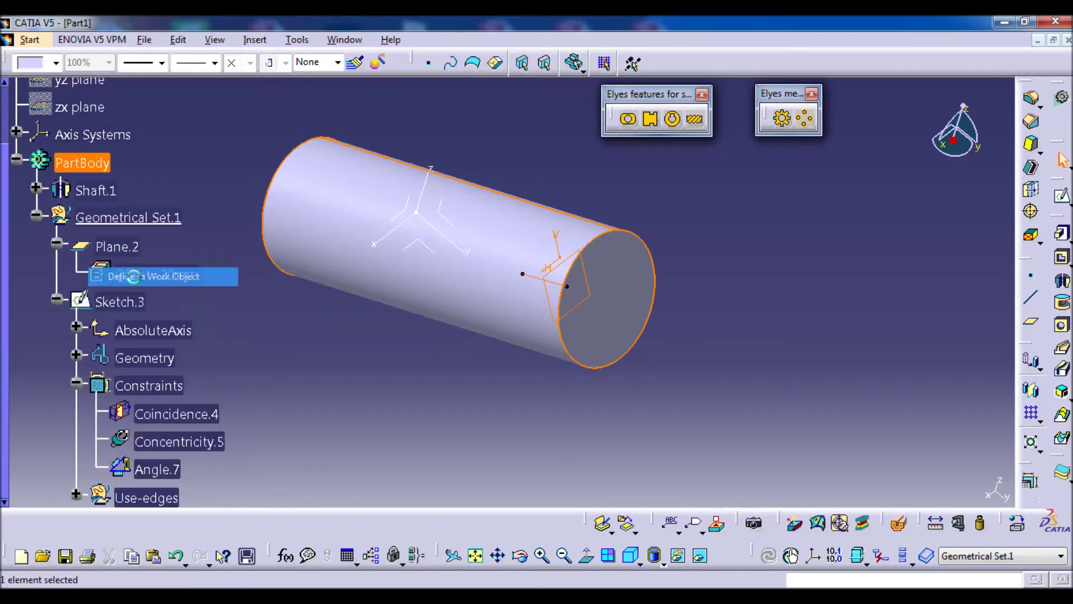
left_click(56, 299)
left_click(55, 242)
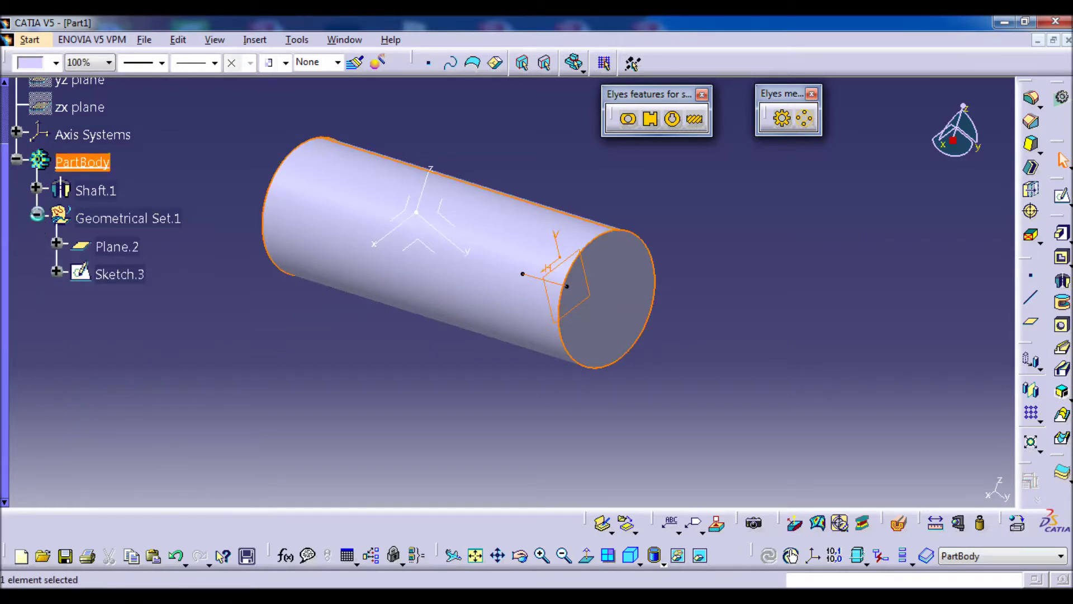
left_click(36, 215)
left_click(667, 325)
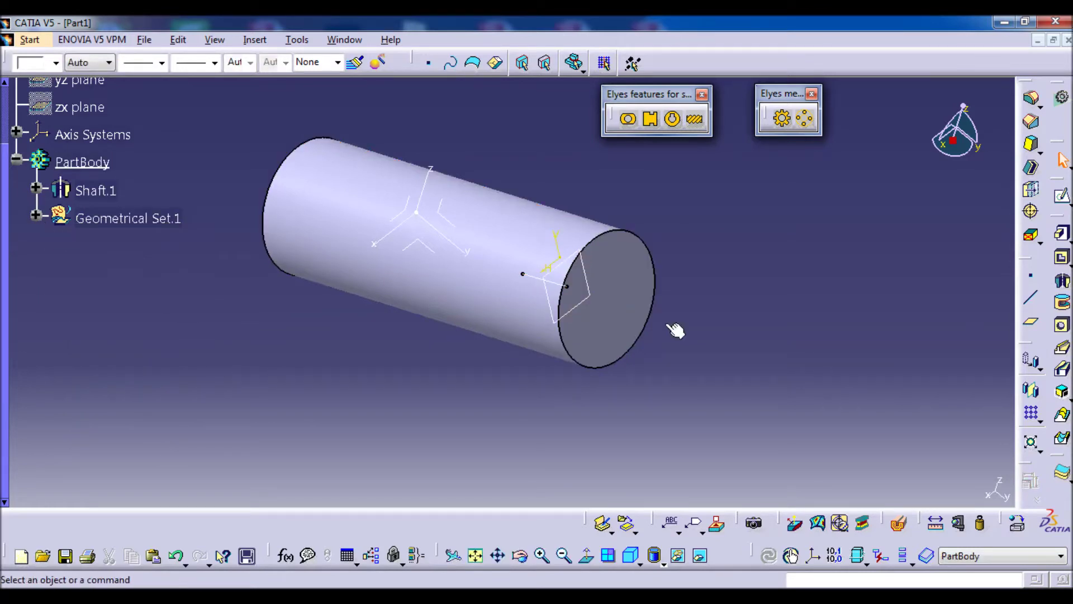
Step: Start a pocket and create a new sketch for its profile on the 20 mm offset plane
left_click(1063, 260)
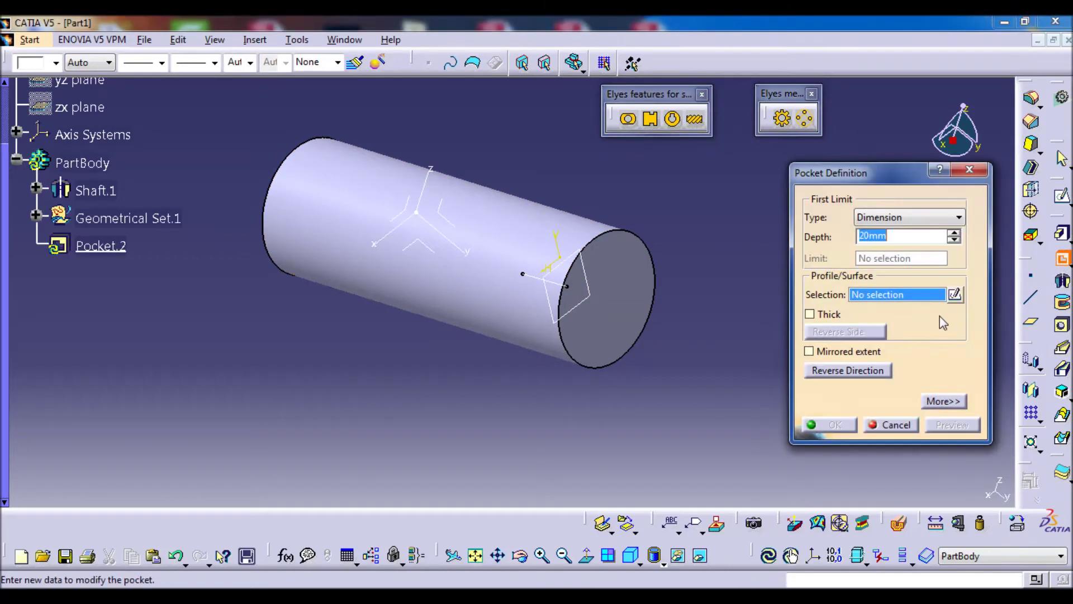
left_click(955, 295)
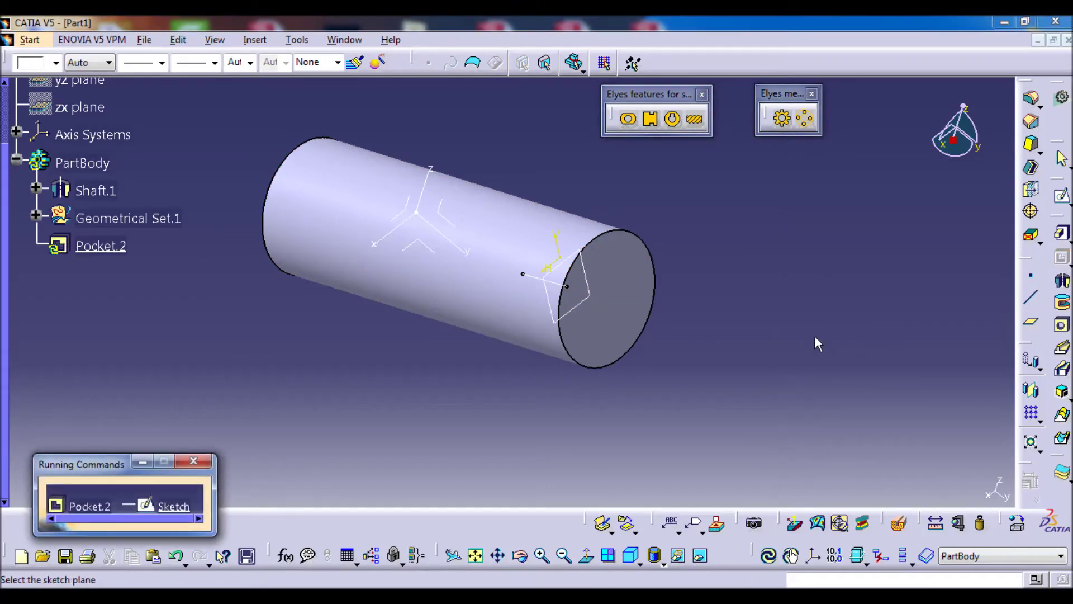
left_click(584, 299)
Step: Draw an oriented rectangle across the shaft's circular outline at the outer end of the slanted line
mouse_move(561, 305)
middle_mouse_down()
mouse_move(548, 268)
mouse_move(749, 153)
middle_mouse_up()
middle_click_drag(998, 259, 927, 285)
left_click(1060, 369)
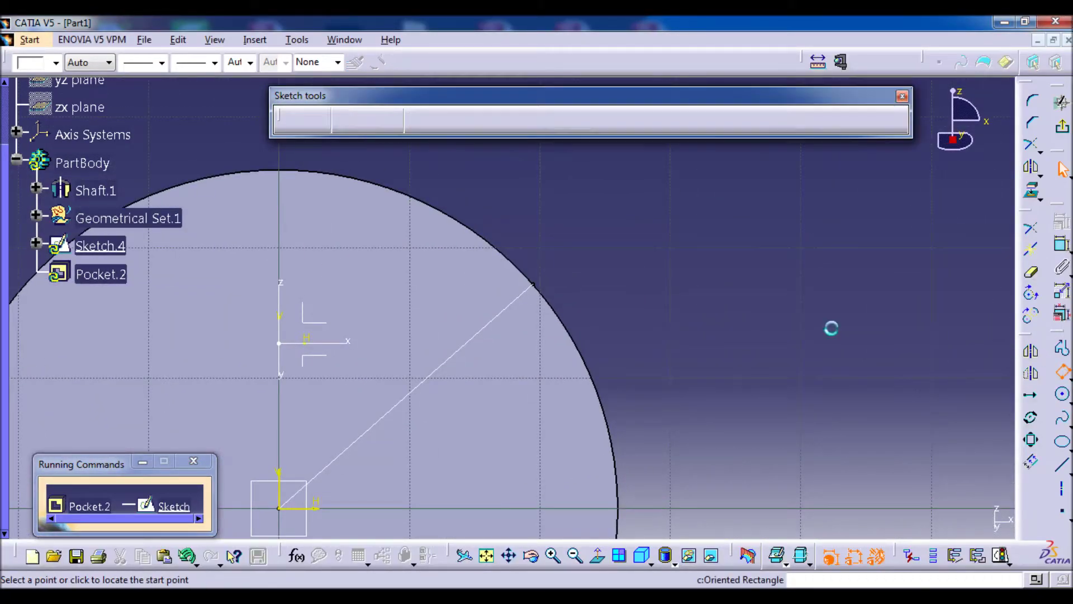
left_click(535, 235)
left_click(501, 265)
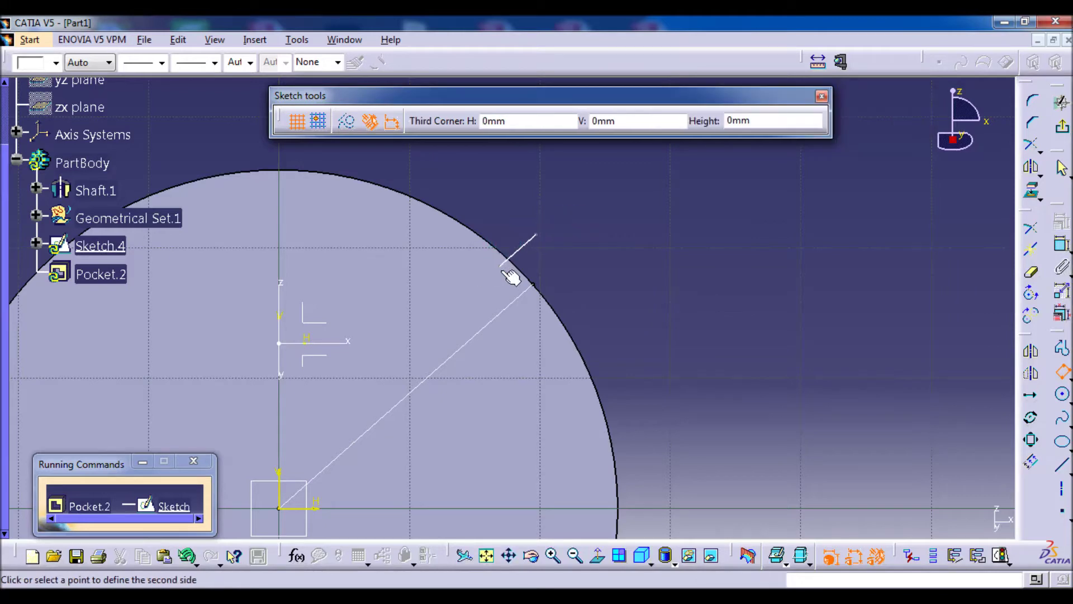
left_click(557, 335)
Step: Project the shaft's cylindrical face silhouette into the pocket sketch as a construction circle
mouse_move(567, 246)
middle_mouse_down()
mouse_move(420, 330)
mouse_move(422, 299)
middle_mouse_up()
left_click(422, 296)
left_click(1031, 190)
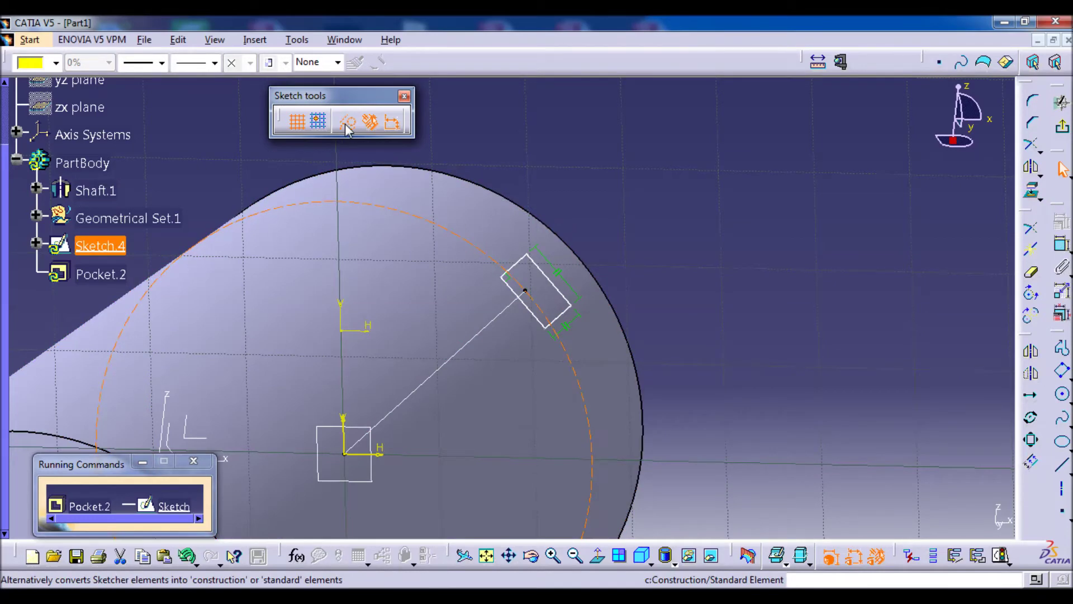
left_click(682, 208)
Step: Apply a midpoint constraint between the slanted line's outer endpoint and the rectangle's outer long side
left_click(597, 555)
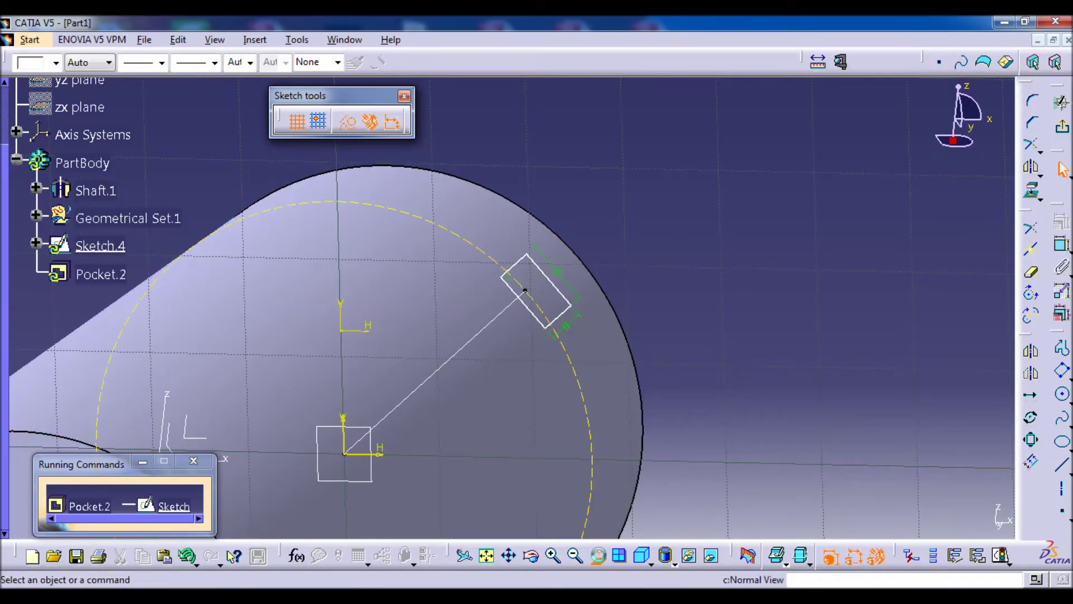
mouse_move(754, 278)
middle_mouse_down()
mouse_move(776, 228)
mouse_move(789, 240)
mouse_move(782, 162)
middle_mouse_up()
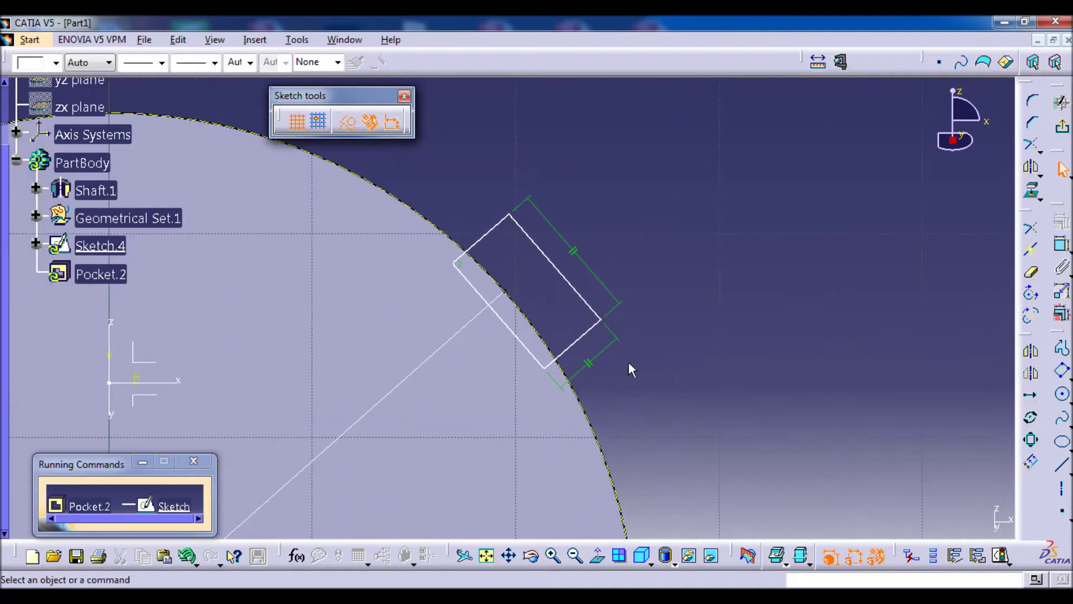
left_click(510, 296)
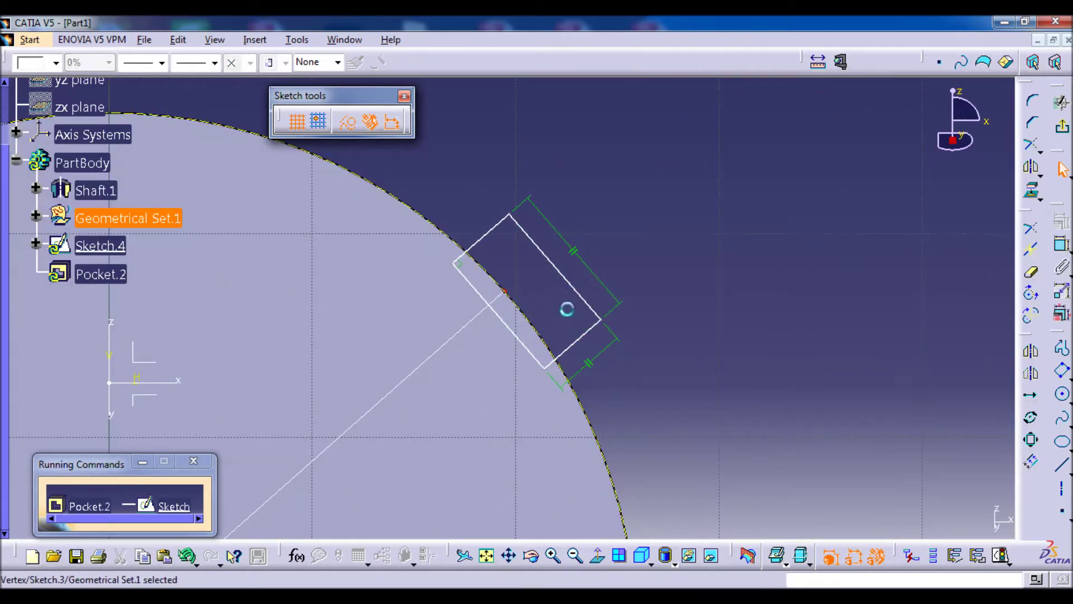
left_click(579, 285, "ctrl")
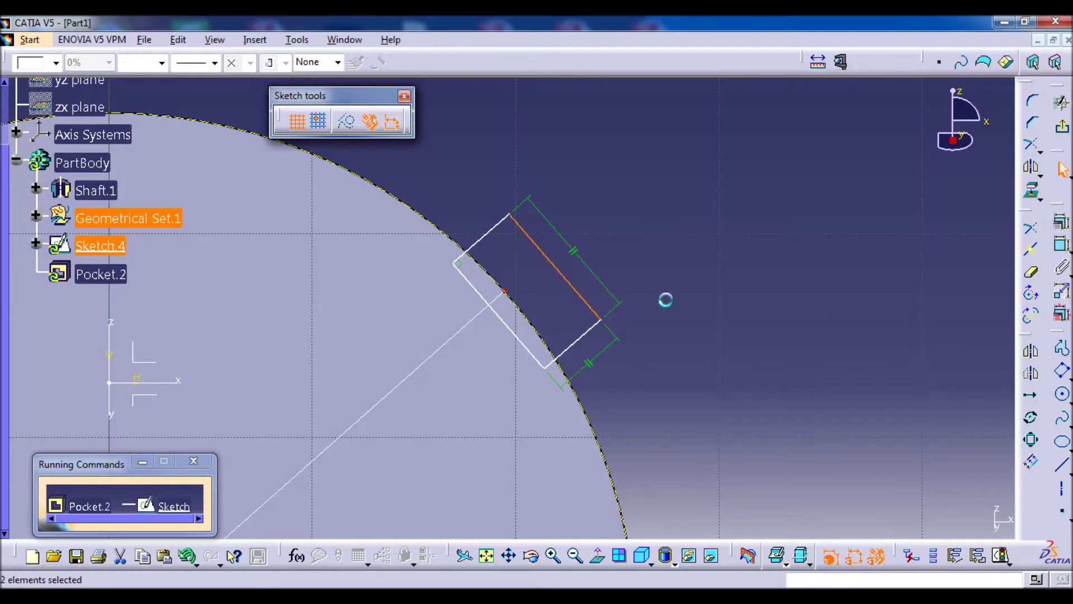
left_click(1064, 223)
left_click(844, 390)
left_click(901, 432)
Step: Reshape the rectangle by moving its lower inner corner close to the shaft's outline, making it longer and thinner
middle_click_drag(646, 302, 731, 211)
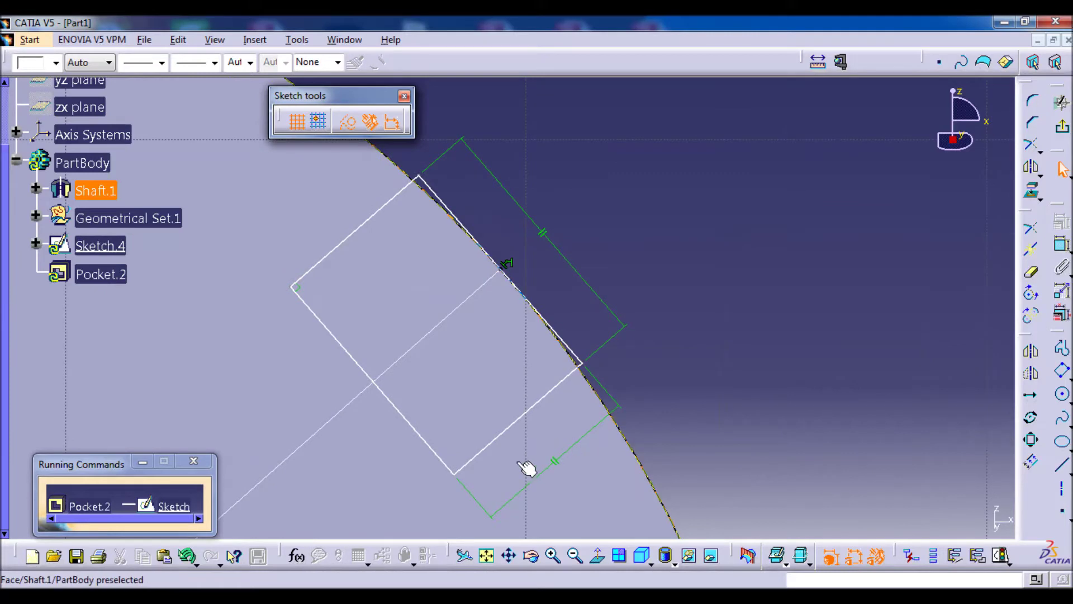
left_click_drag(455, 475, 619, 476)
mouse_move(619, 475)
middle_mouse_down()
mouse_move(652, 352)
mouse_move(771, 343)
middle_mouse_up()
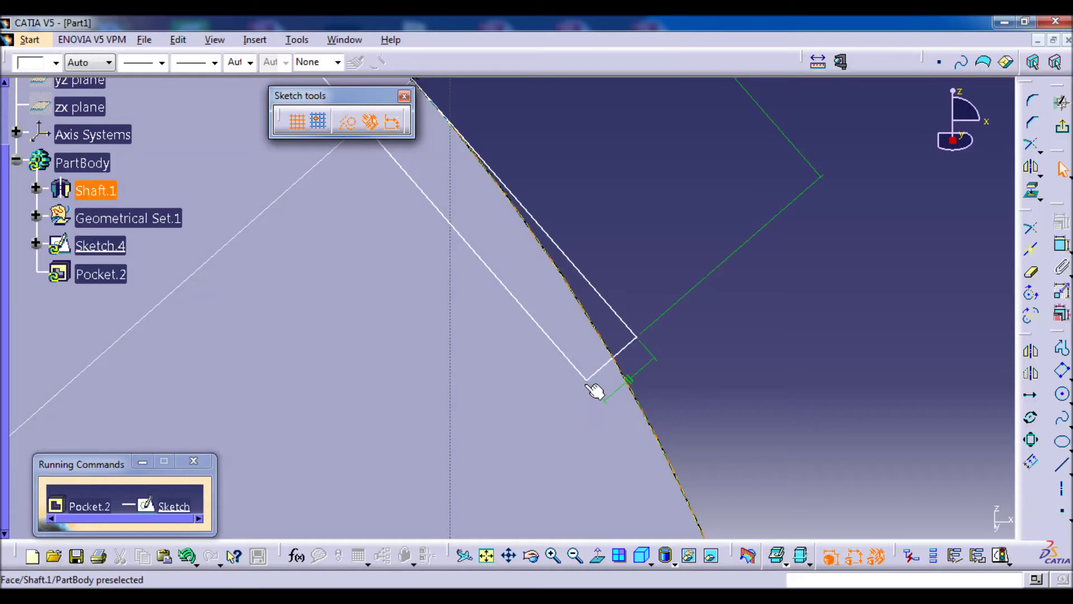
Step: Constrain the rectangle's lower inner corner to be coincident with the projected circle
left_click(588, 380)
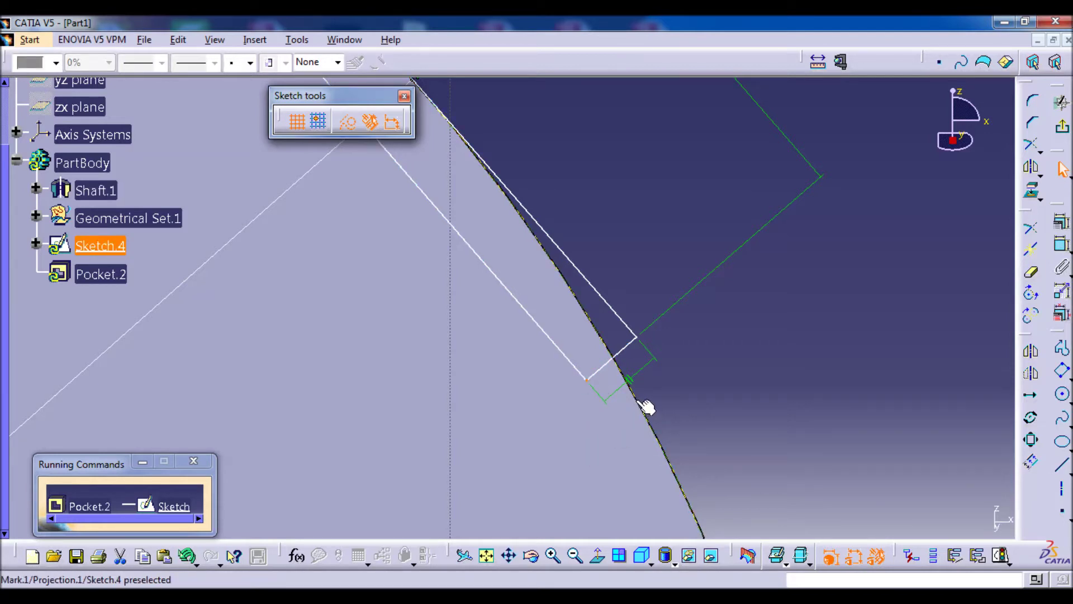
left_click(646, 407, "ctrl")
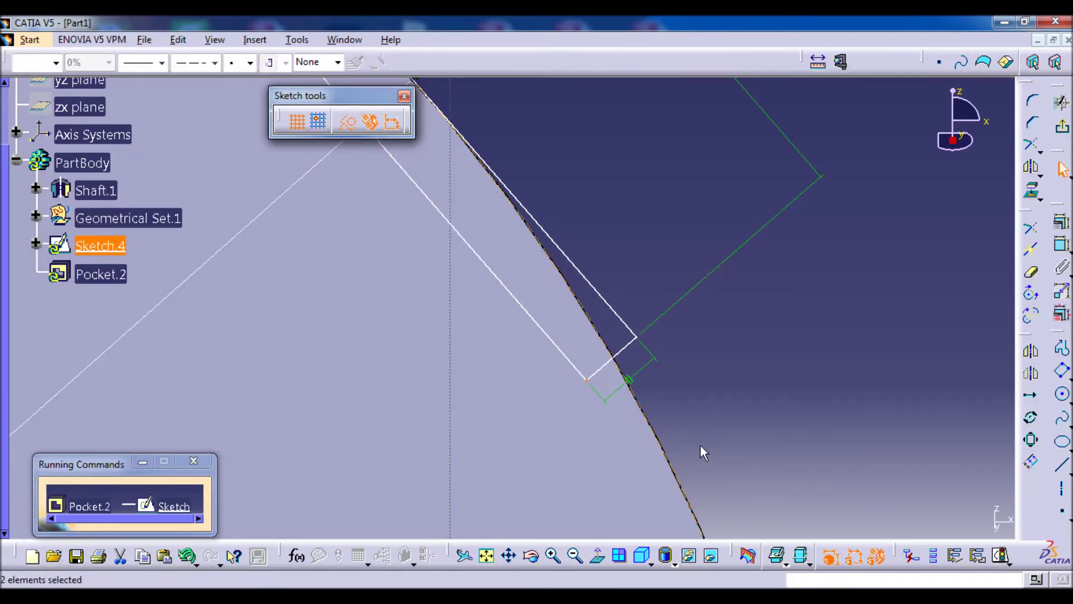
left_click(1061, 224)
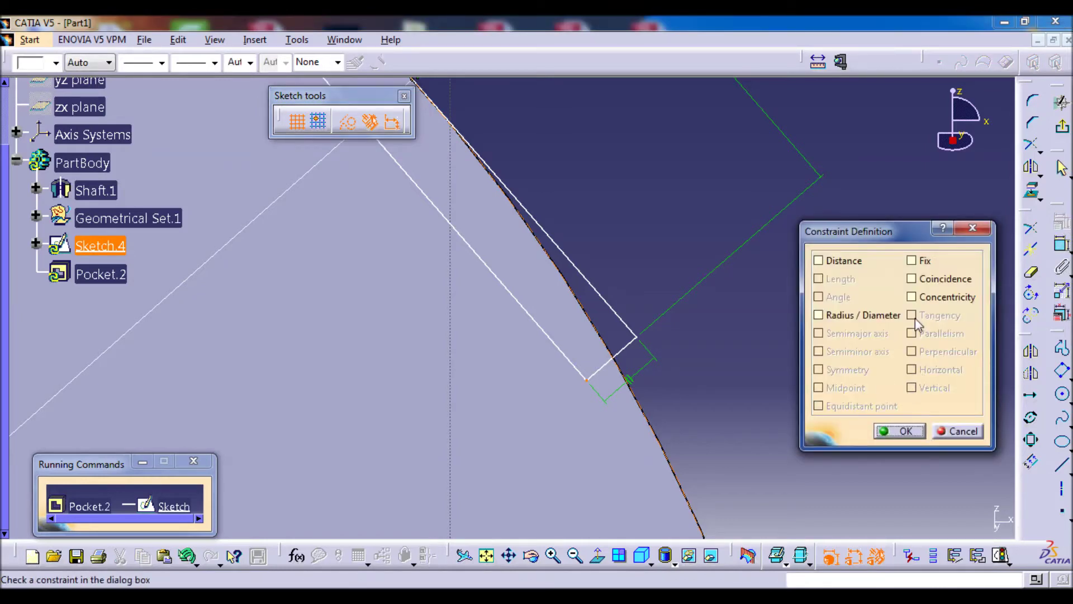
left_click(943, 279)
left_click(898, 436)
Step: Constrain the rectangle's upper inner corner to be coincident with the projected shaft circle
mouse_move(668, 263)
middle_mouse_down()
mouse_move(601, 242)
mouse_move(856, 420)
mouse_move(776, 324)
mouse_move(769, 258)
mouse_move(531, 304)
mouse_move(747, 246)
middle_mouse_up()
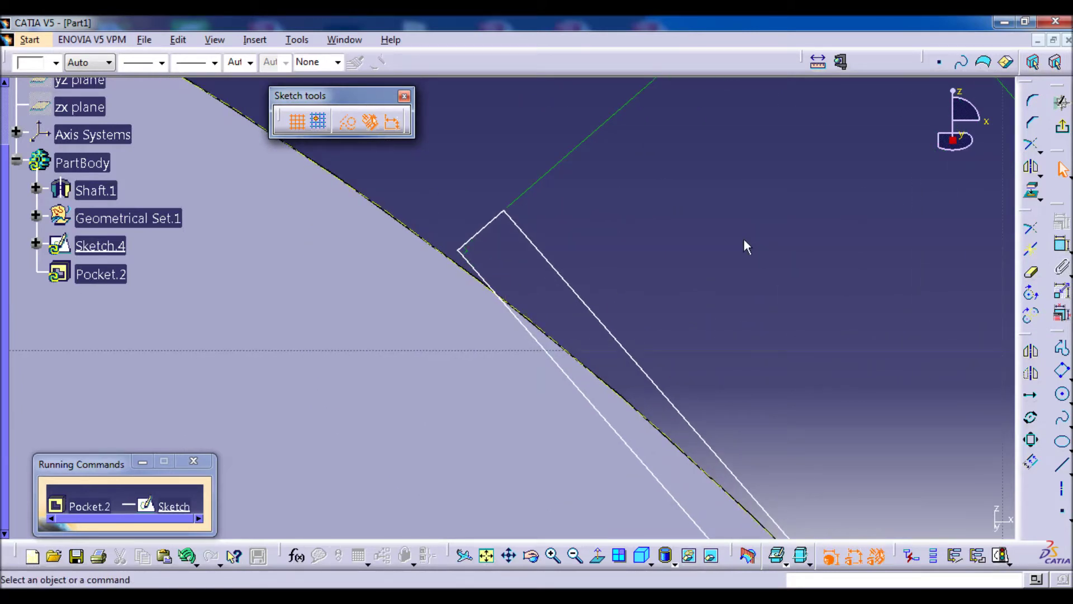
left_click(1062, 246)
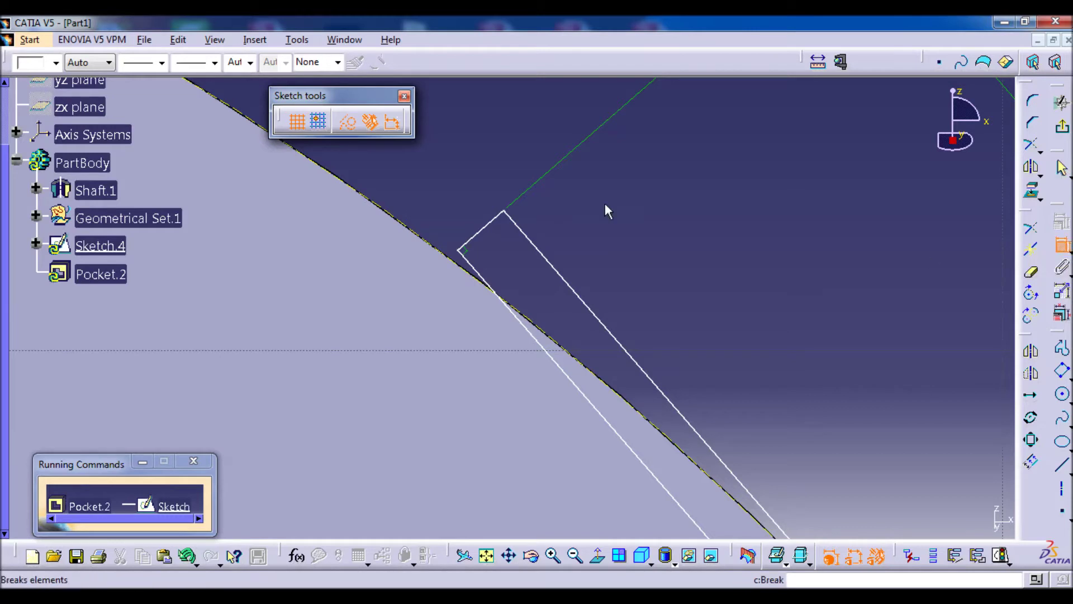
left_click(466, 246)
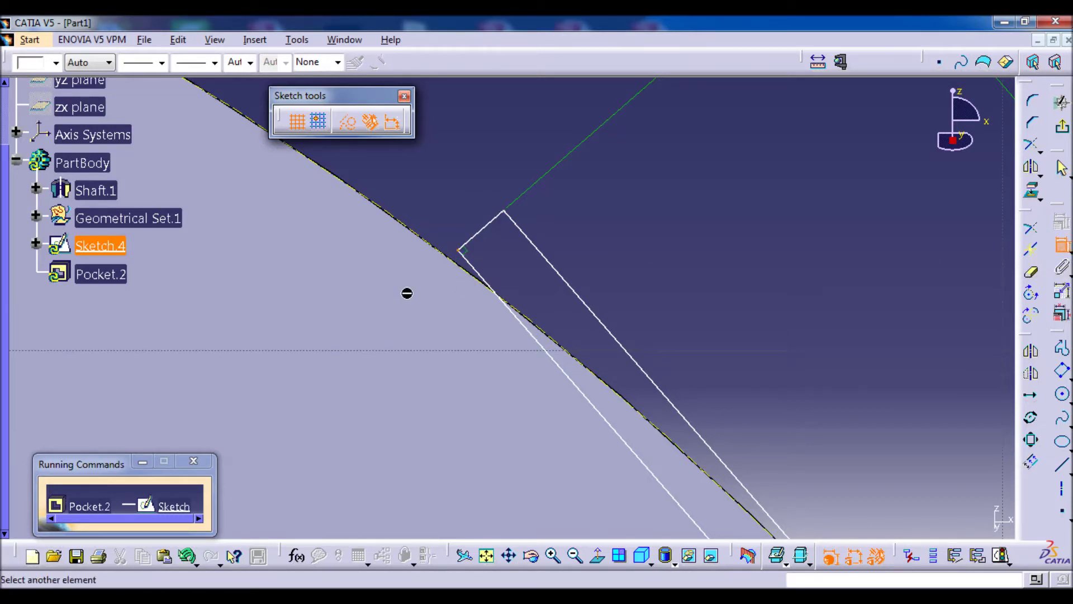
left_click(414, 232)
right_click(476, 125)
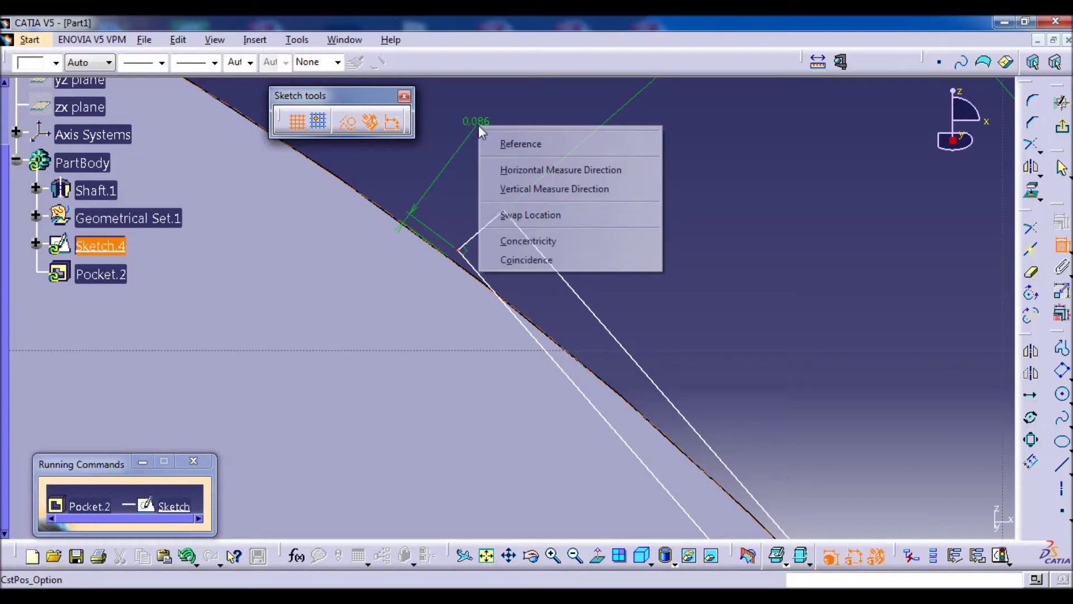
left_click(535, 266)
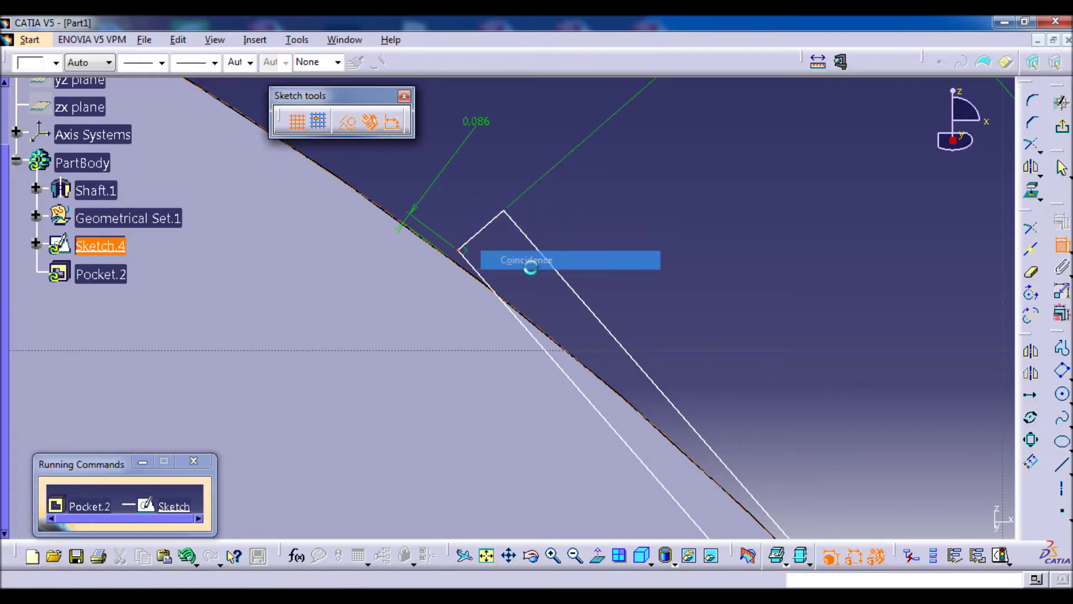
Step: Dimension the distance between the rectangle's two long sides and set it to 3 mm
mouse_move(582, 158)
middle_mouse_down()
mouse_move(676, 170)
mouse_move(625, 258)
middle_mouse_up()
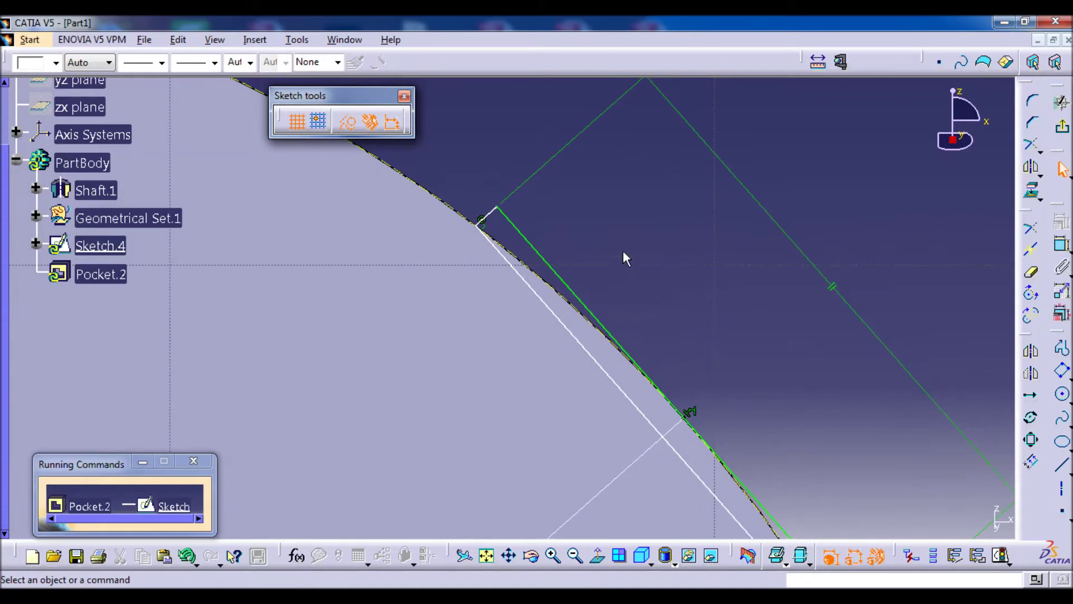
middle_click_drag(632, 201, 632, 239)
left_click(1061, 244)
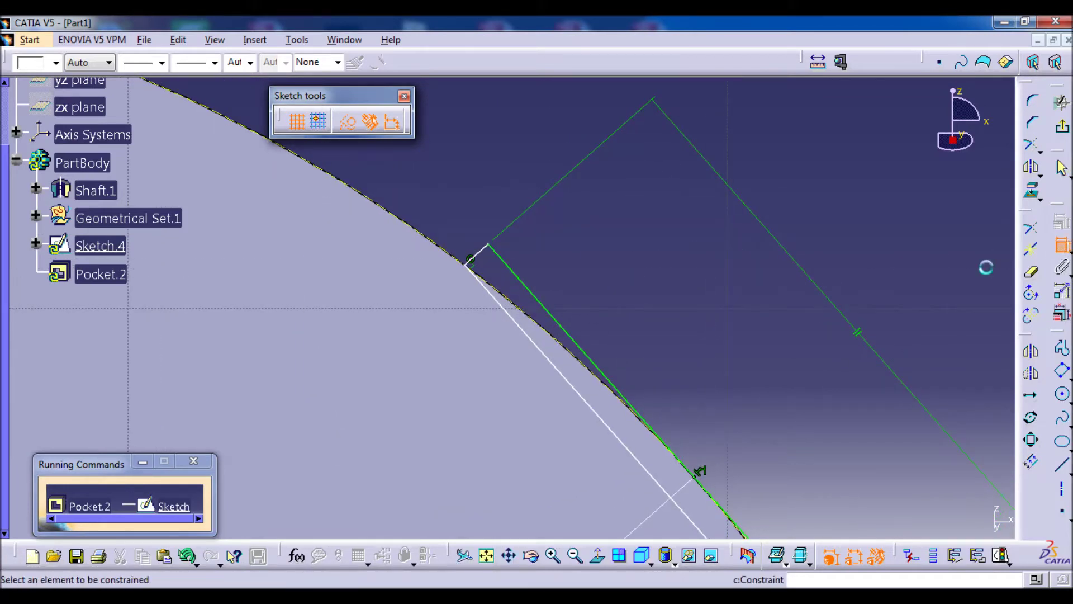
left_click(476, 289)
left_click(510, 266)
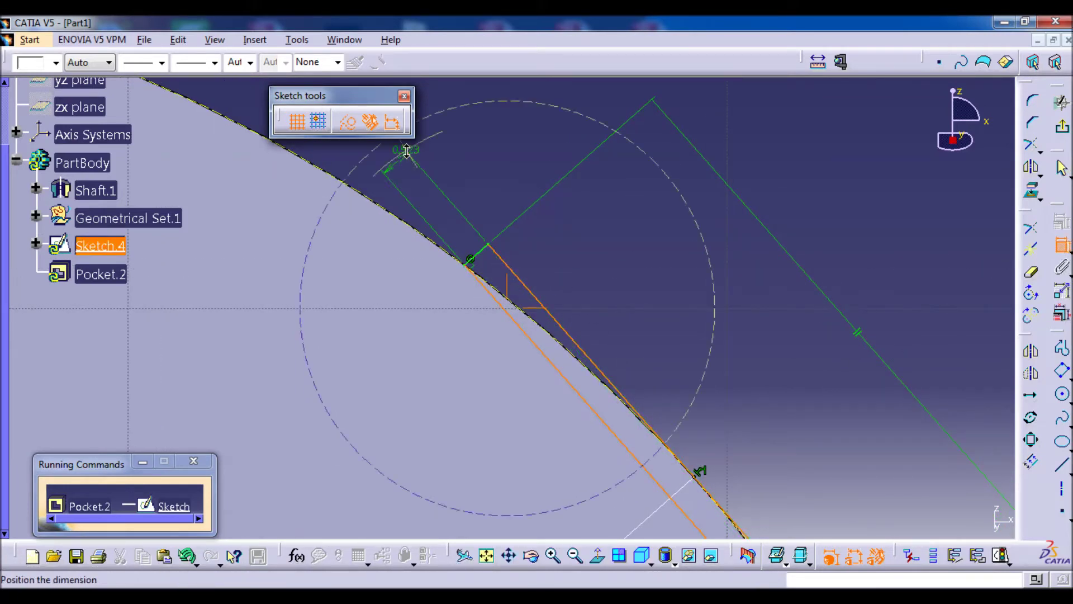
middle_click_drag(400, 165, 417, 235)
left_click(471, 178)
double_click(469, 172)
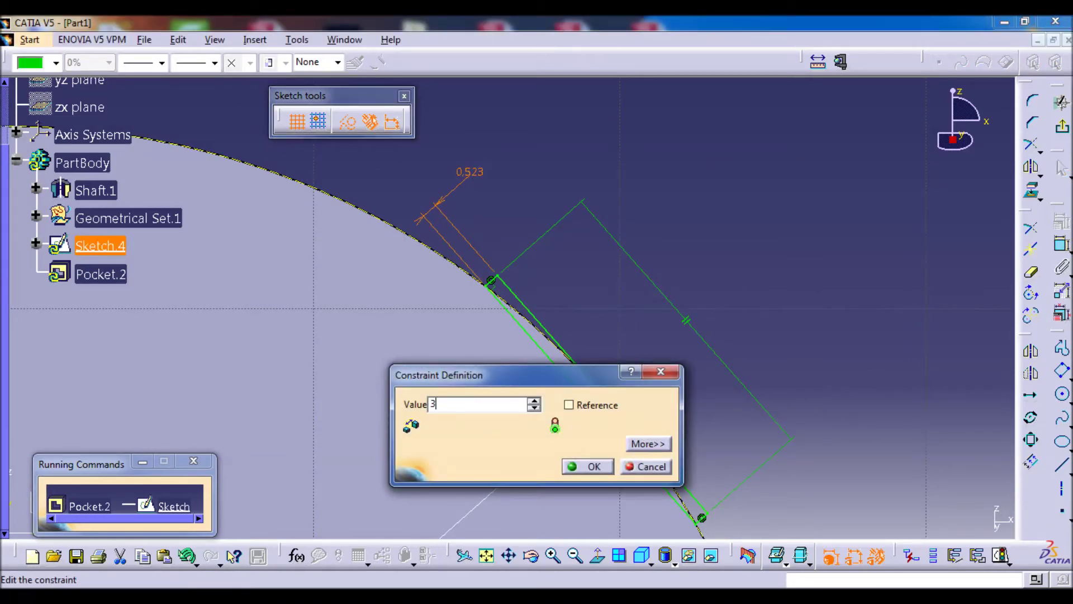
type("3")
key("Return")
Step: Finish the sketch and cut it as a 20 mm deep pocket, reversed to run away from the shaft's near end face
mouse_move(510, 216)
middle_mouse_down()
mouse_move(511, 359)
mouse_move(574, 276)
middle_mouse_up()
left_click(1062, 127)
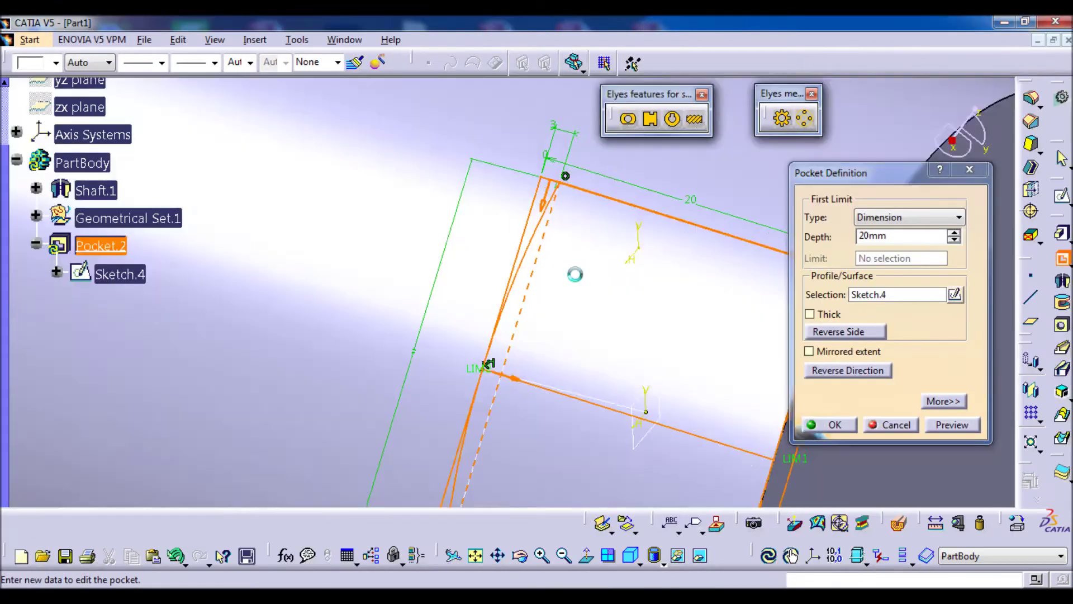
mouse_move(575, 273)
middle_mouse_down()
mouse_move(541, 376)
mouse_move(577, 211)
mouse_move(636, 177)
mouse_move(663, 223)
middle_mouse_up()
middle_click_drag(513, 333, 542, 247)
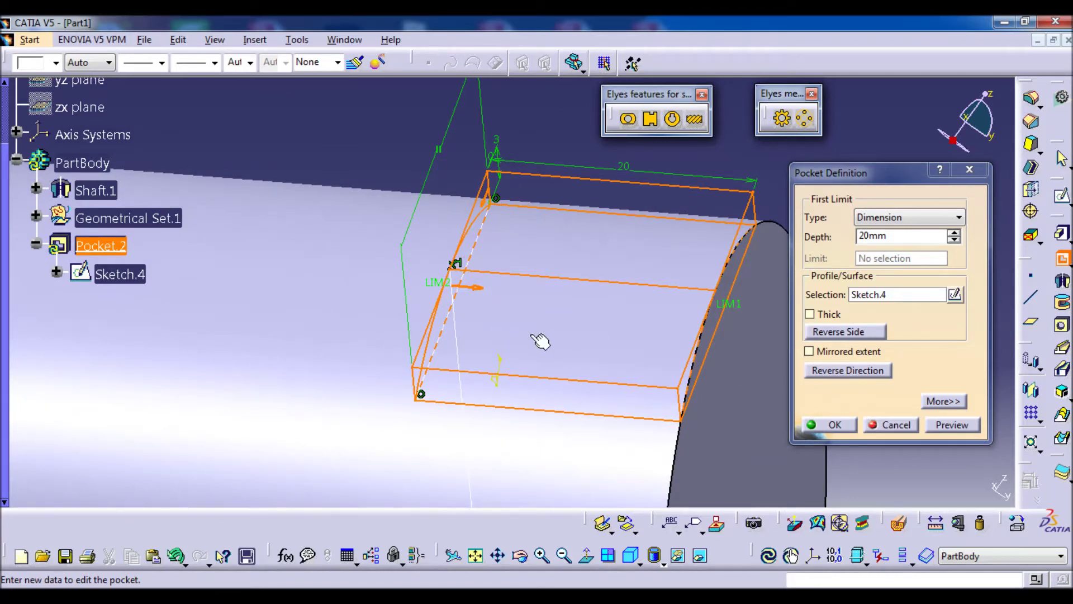
left_click(476, 290)
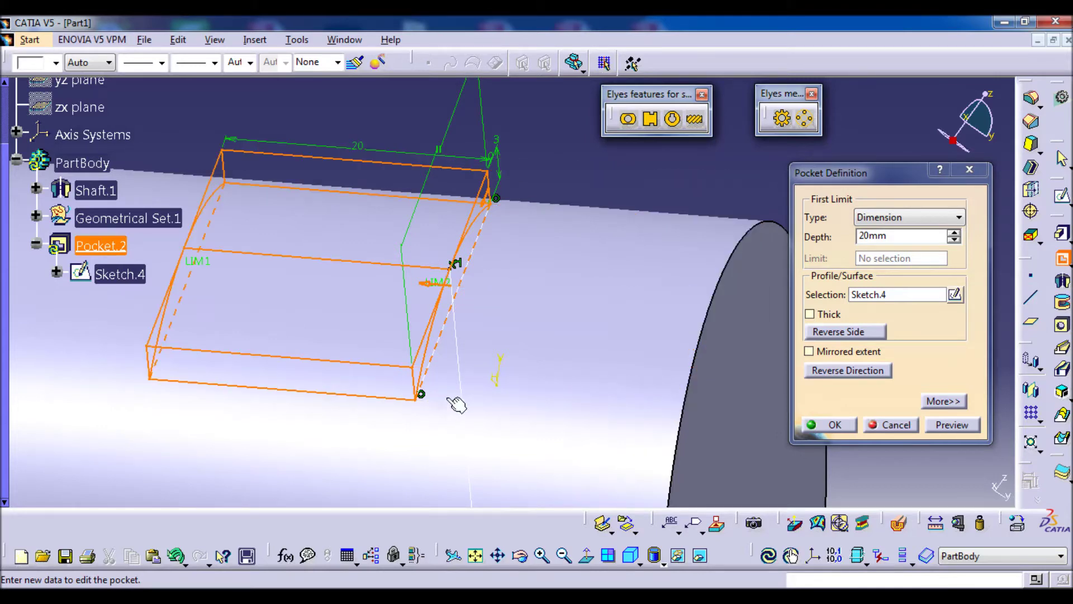
left_click(849, 429)
Step: Create a circular pattern of the pocket around the shaft's cylindrical face as a complete crown with 2 instances
middle_click_drag(514, 342, 767, 317)
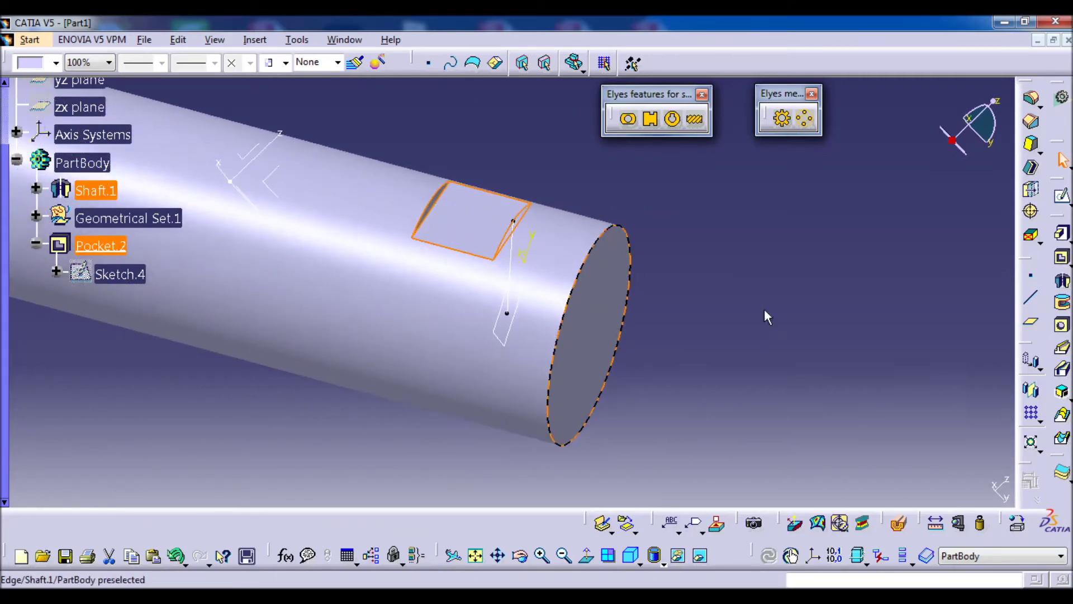
left_click(1038, 418)
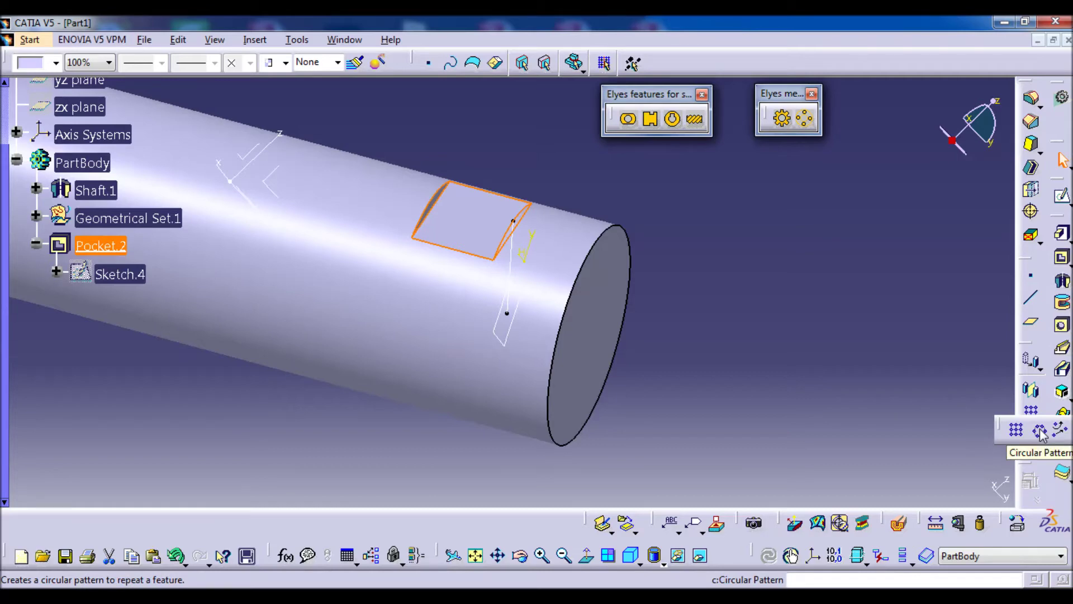
left_click(1039, 430)
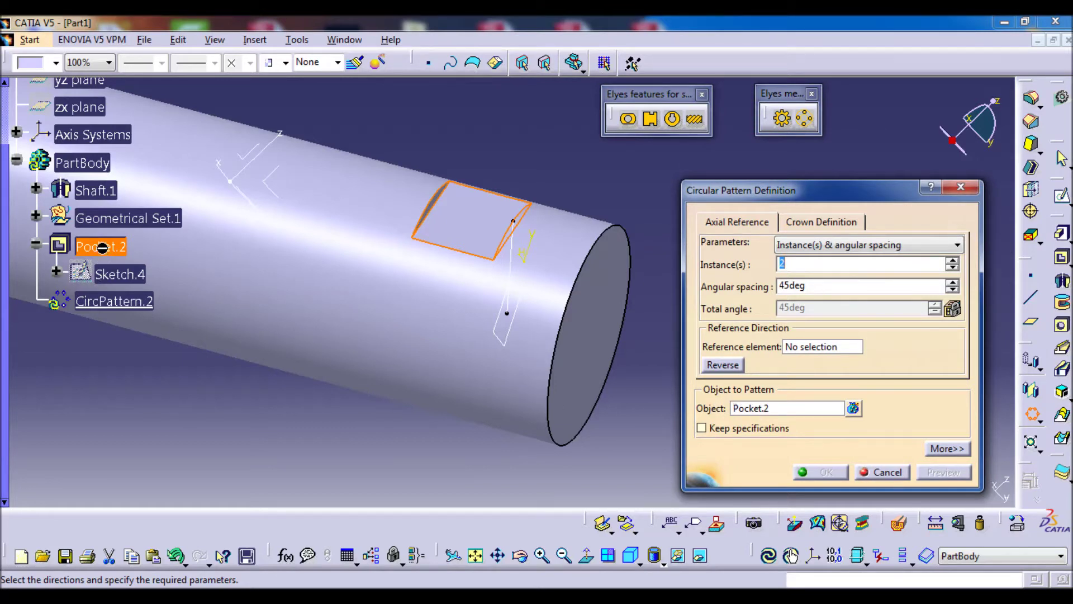
left_click(776, 409)
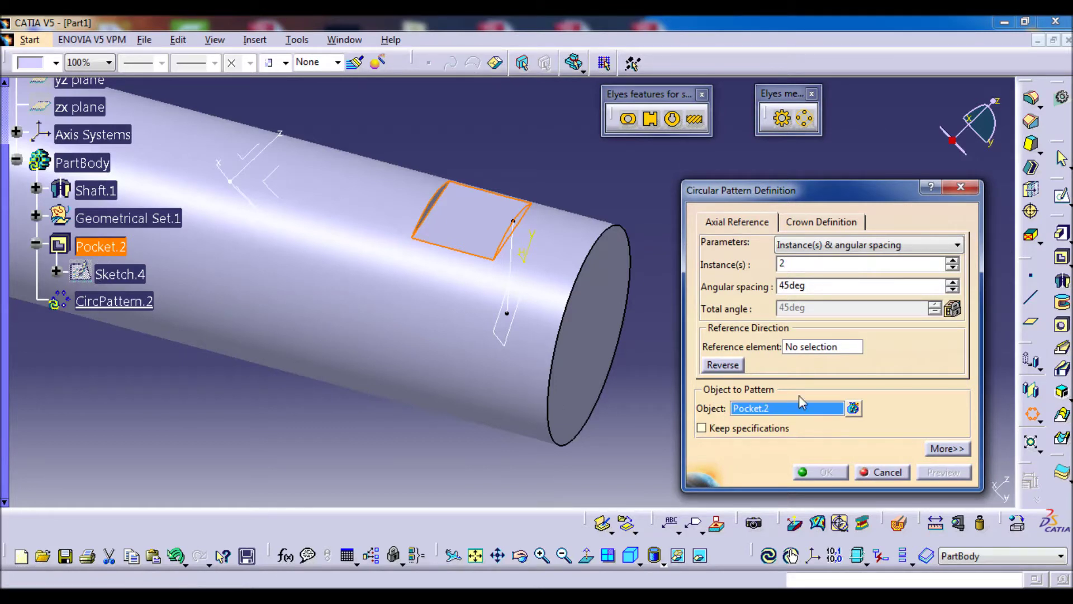
left_click(806, 348)
left_click(490, 325)
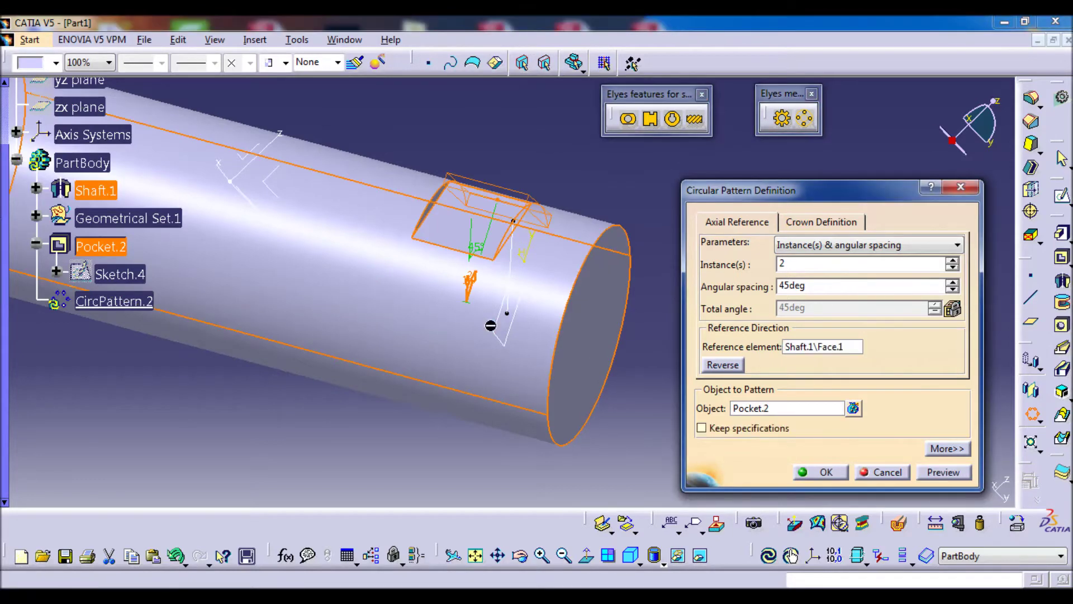
mouse_move(506, 329)
middle_mouse_down()
mouse_move(503, 318)
mouse_move(519, 321)
middle_mouse_up()
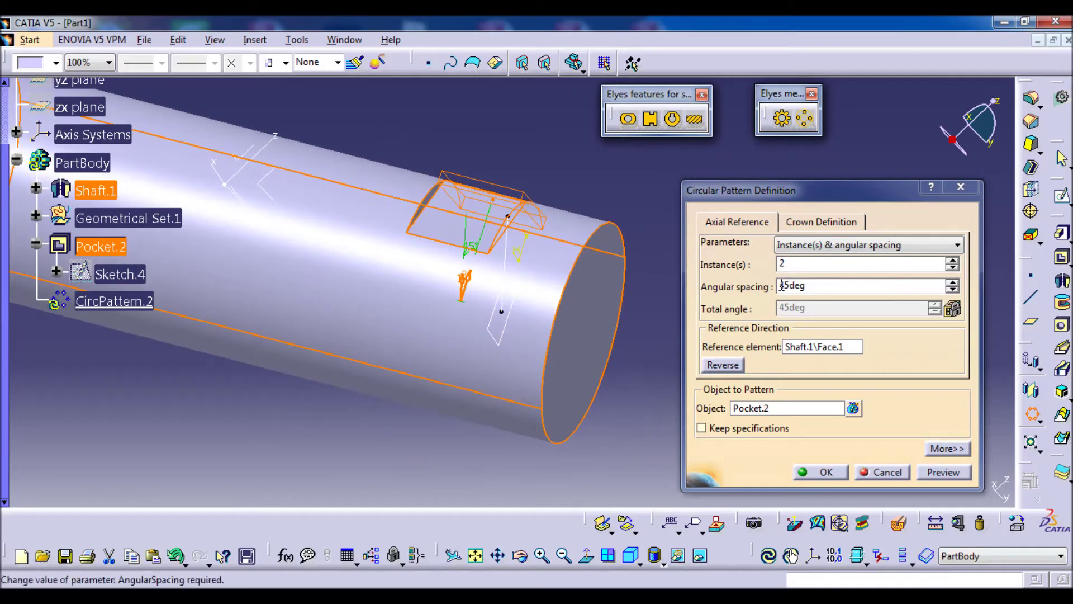
left_click(810, 246)
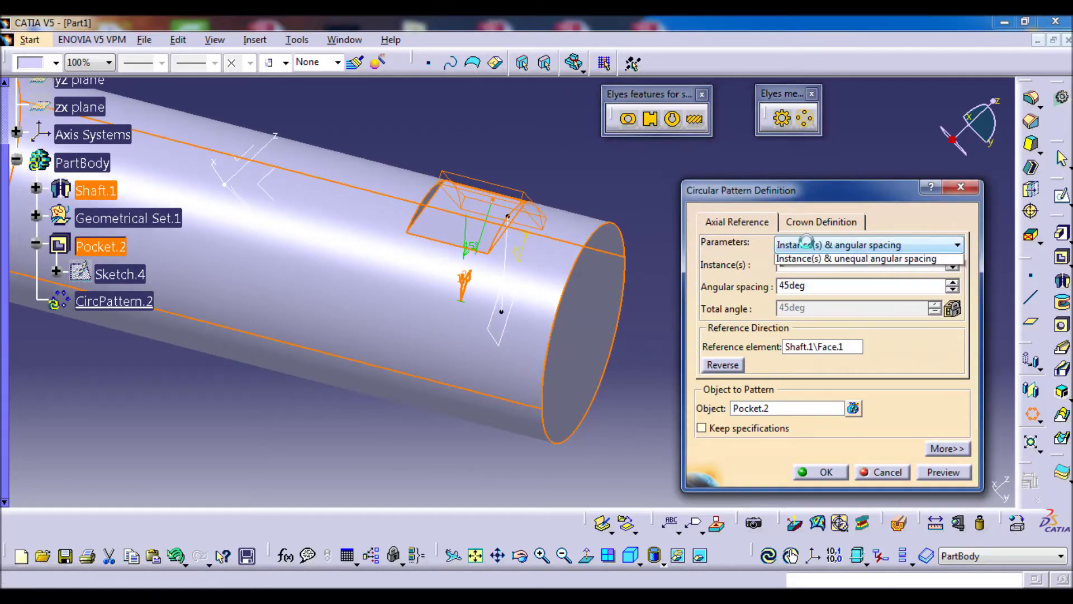
left_click(809, 297)
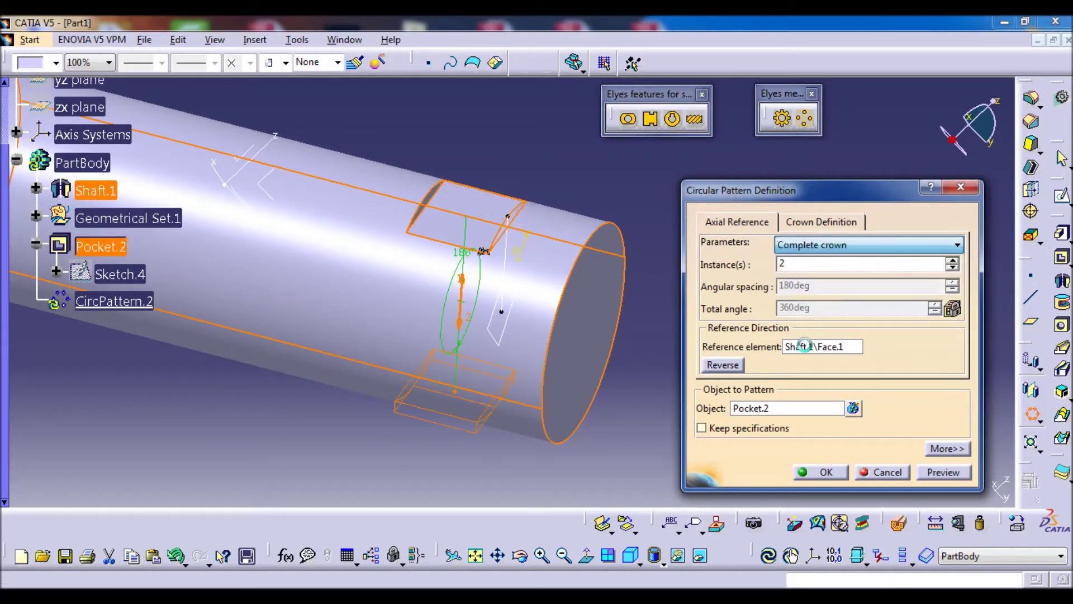
left_click(826, 479)
Step: Change the circular pattern of the pocket to 3 instances
middle_click_drag(422, 296, 411, 369)
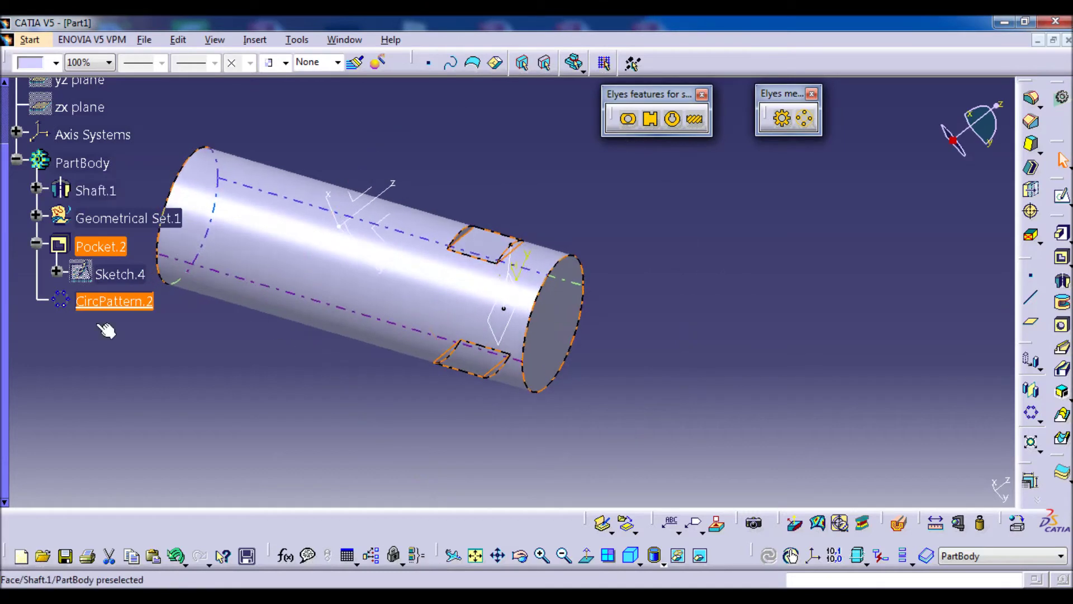
left_click(38, 244)
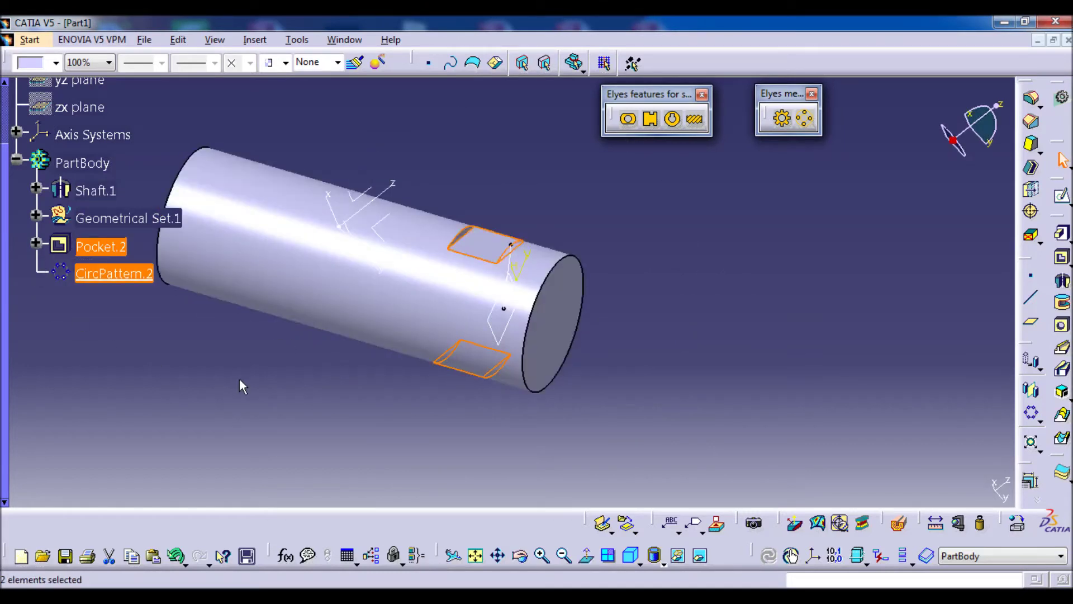
middle_click_drag(492, 235, 482, 261)
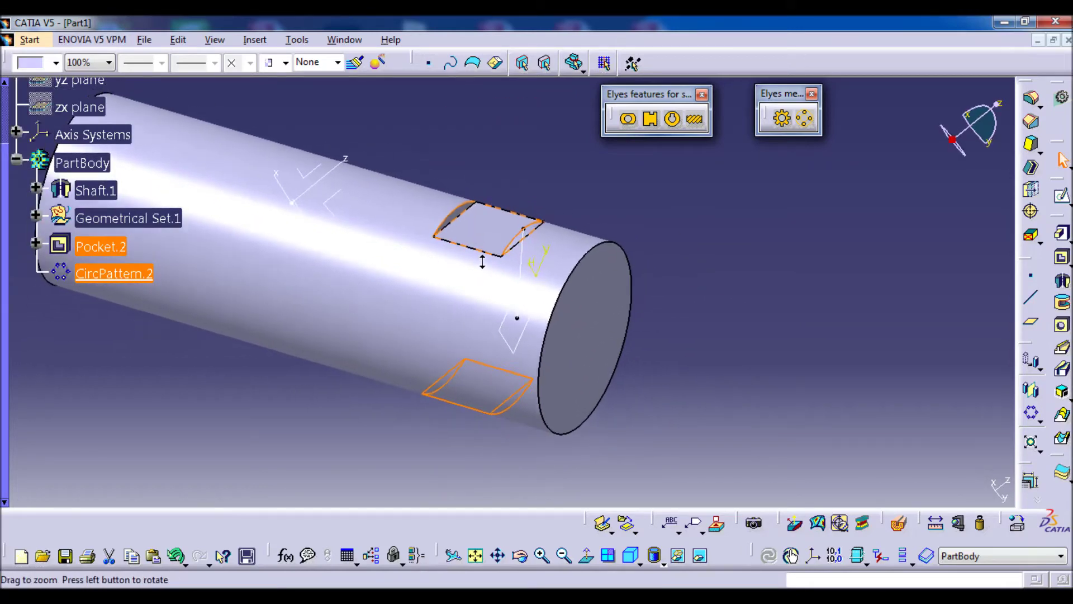
left_click(102, 273)
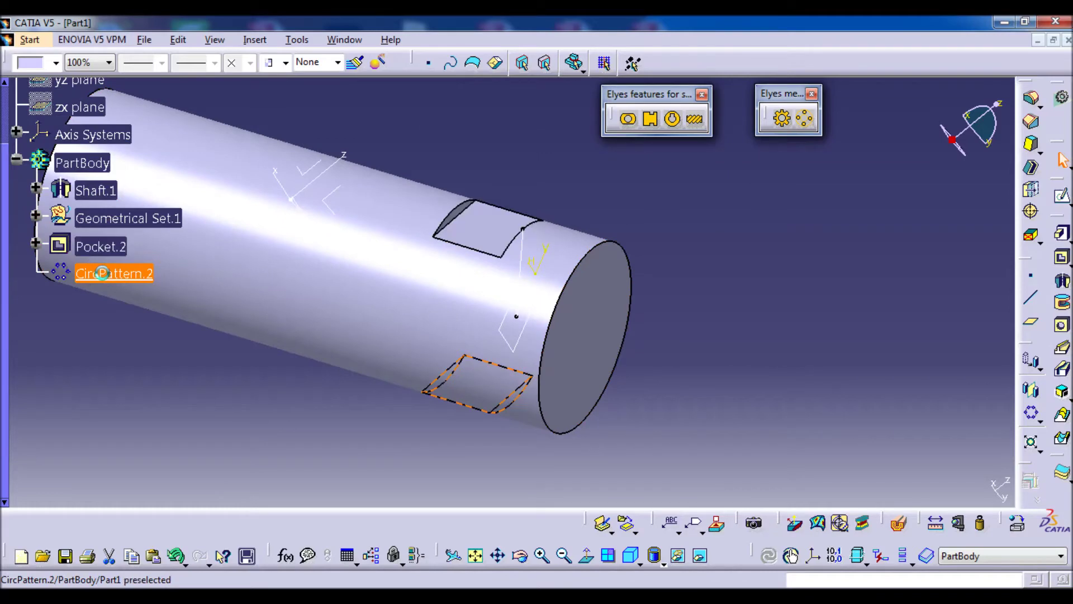
double_click(101, 272)
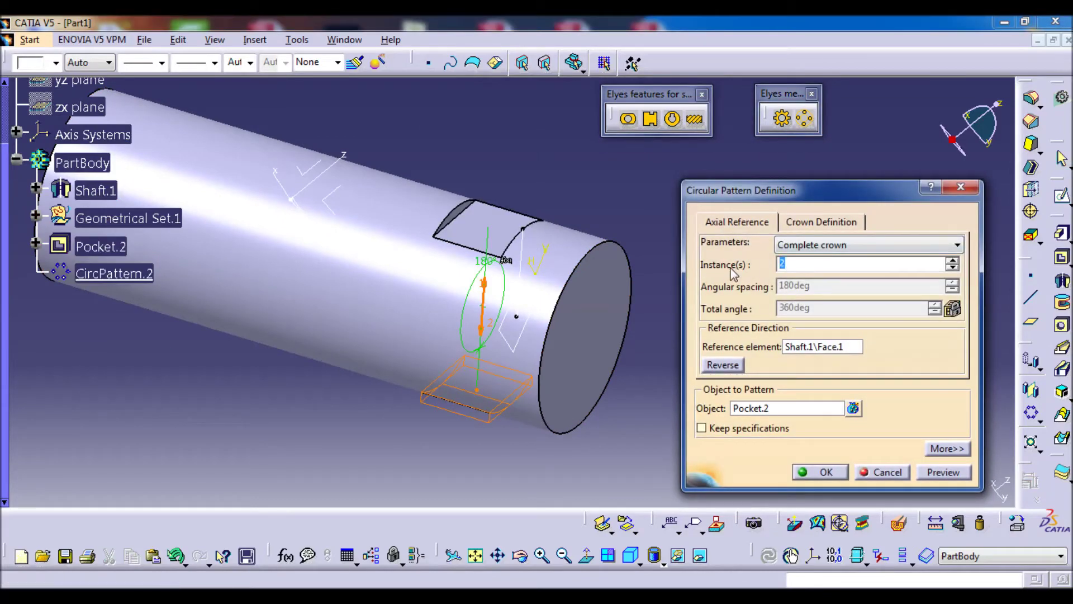
key("Return")
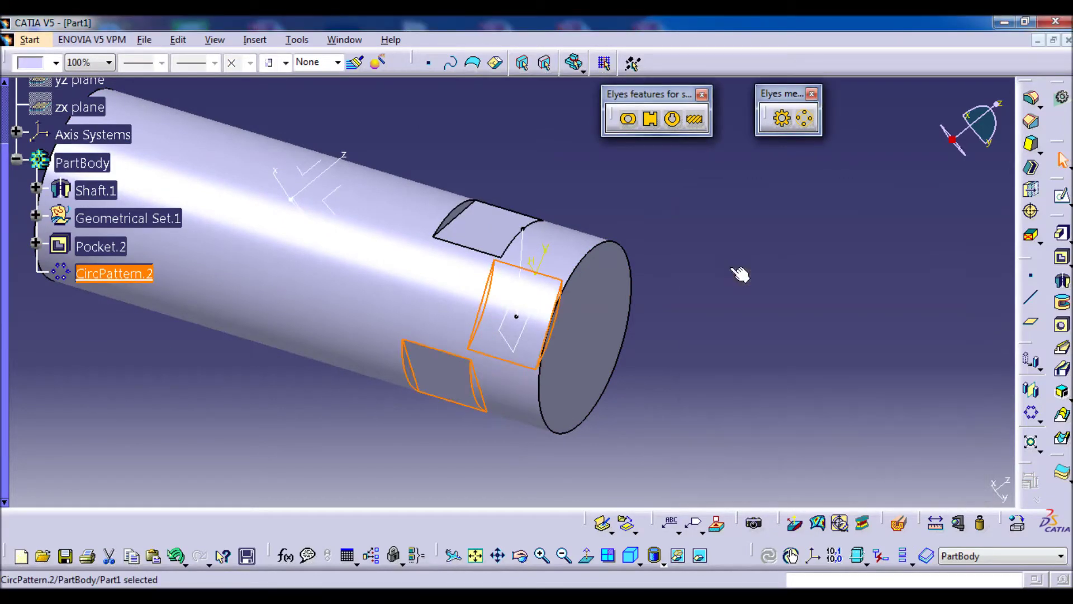
Step: Set the pocket's depth to -20 mm so the flats extend to the shaft's near end face
left_click(35, 243)
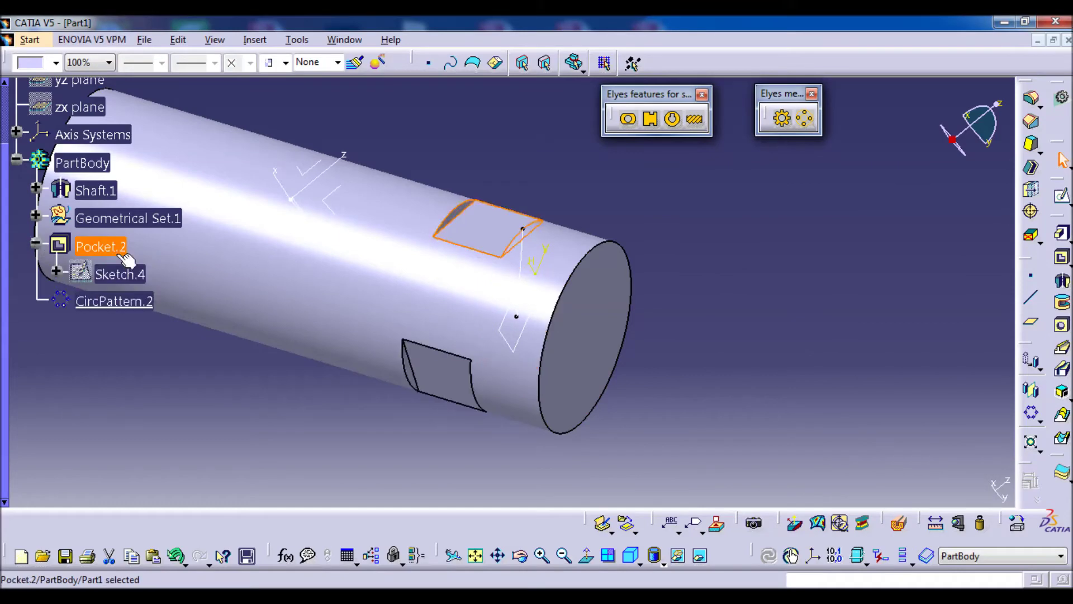
double_click(101, 247)
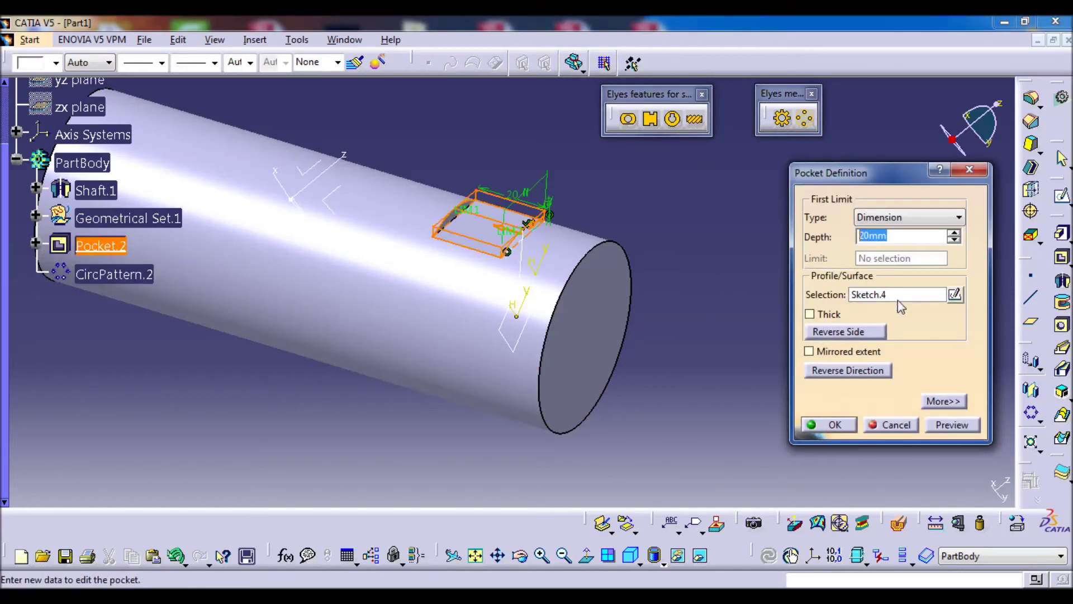
type("4")
key("Return")
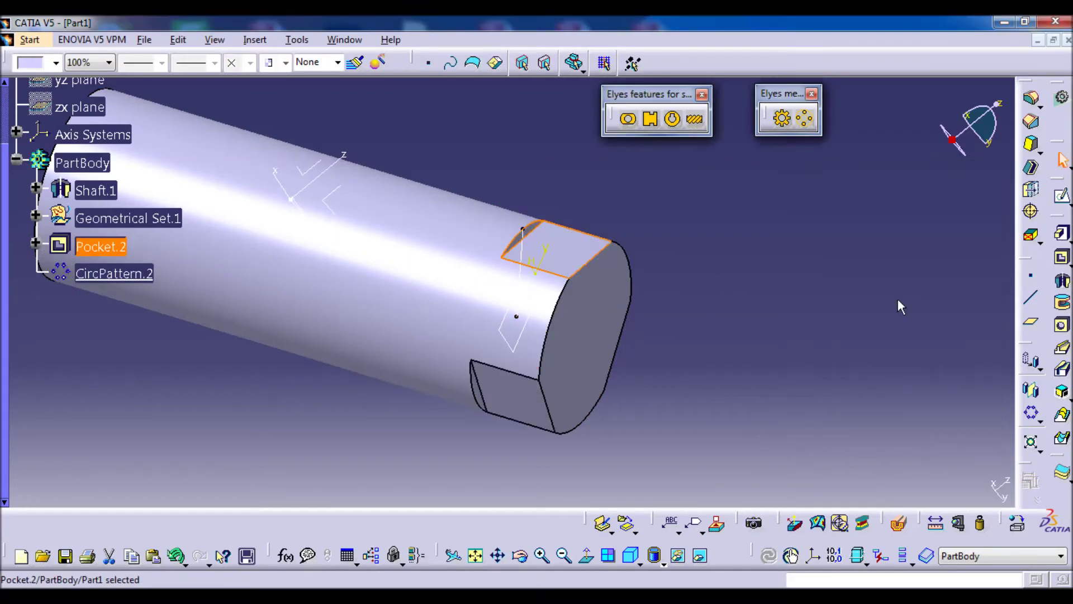
Step: Edit the pocket and set its 3 mm profile dimension to 4 mm
double_click(108, 249)
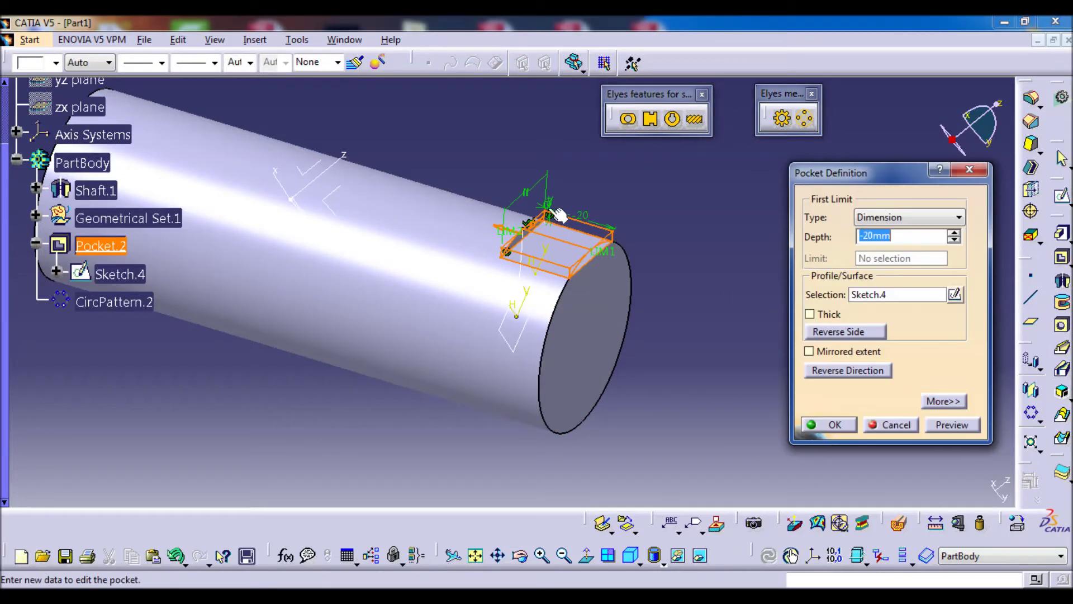
double_click(552, 207)
type("4")
key("Return")
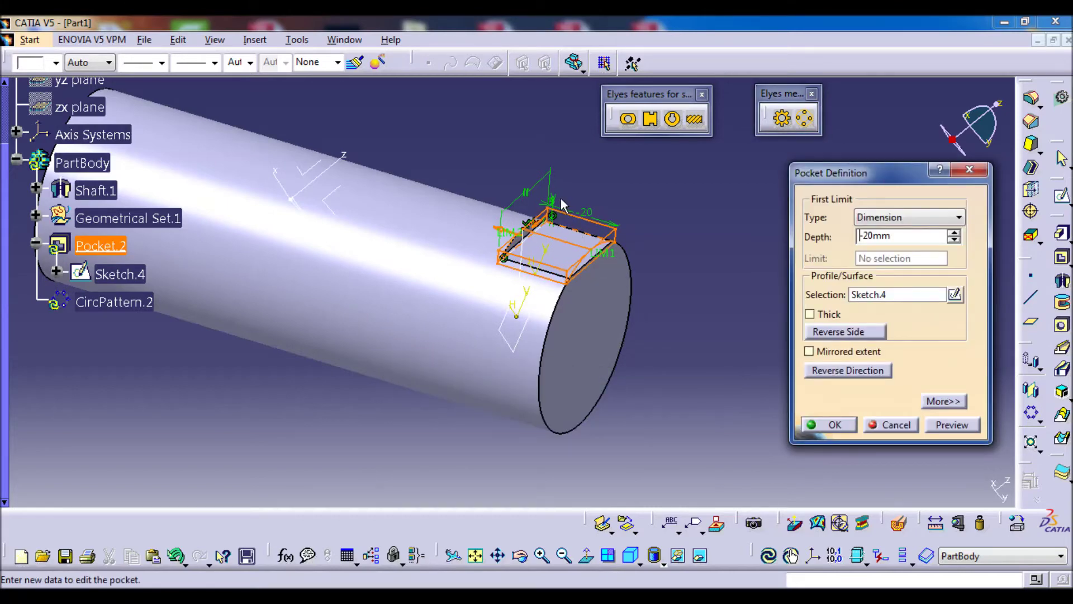
left_click(845, 429)
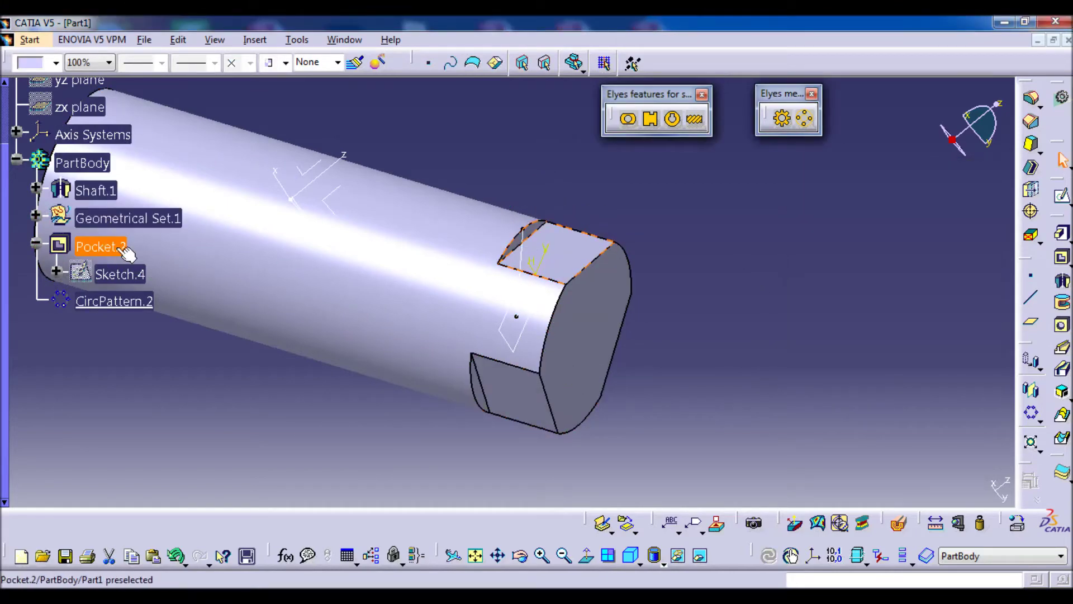
Step: Set the offset of the plane in the geometrical set to -20 mm and dismiss the update warning
left_click(34, 215)
double_click(115, 246)
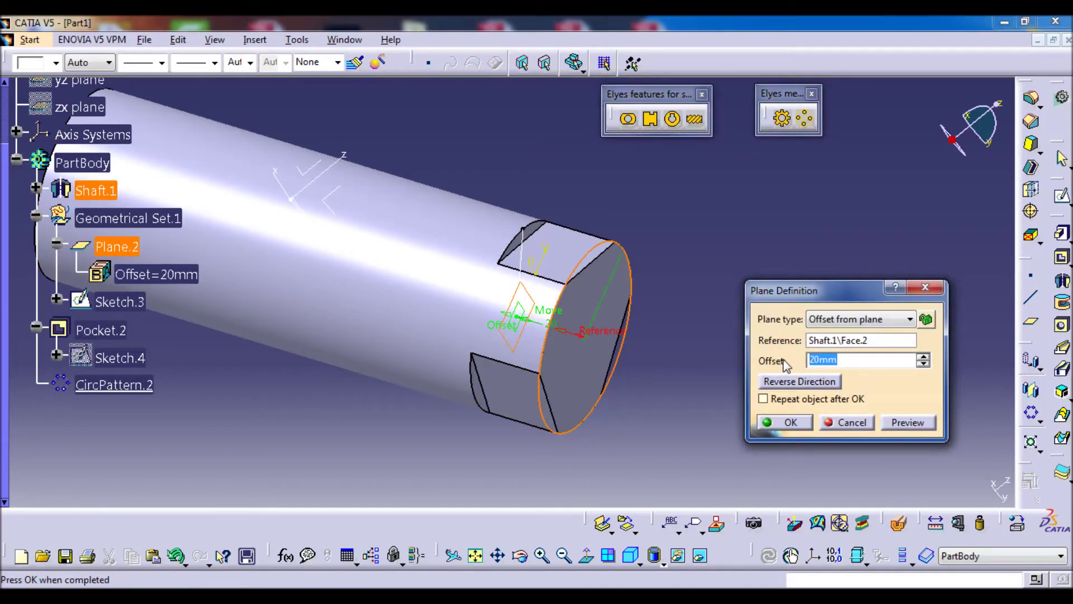
left_click(785, 422)
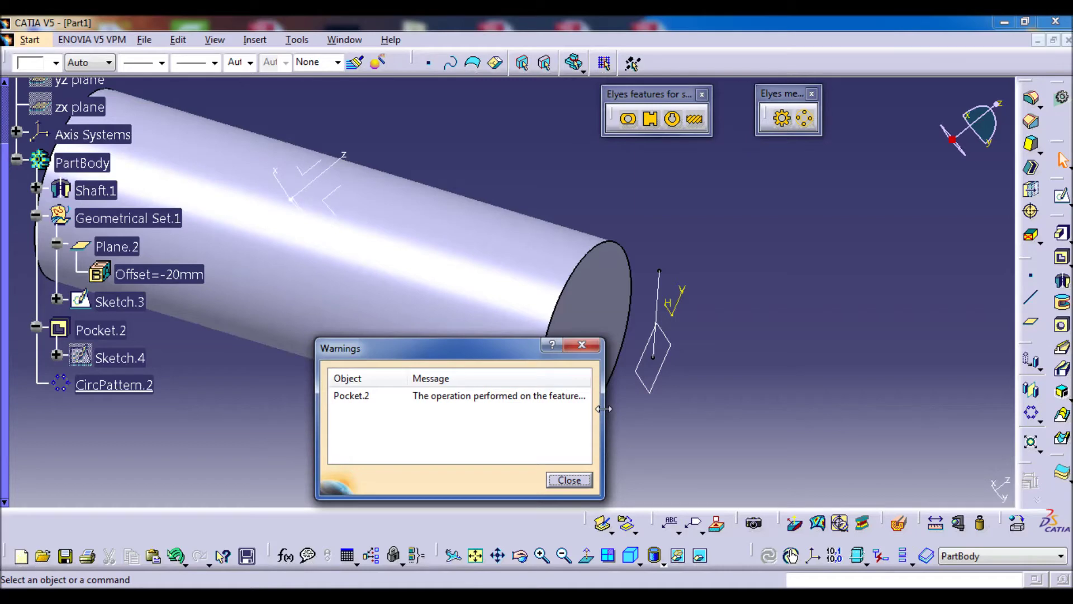
left_click(568, 481)
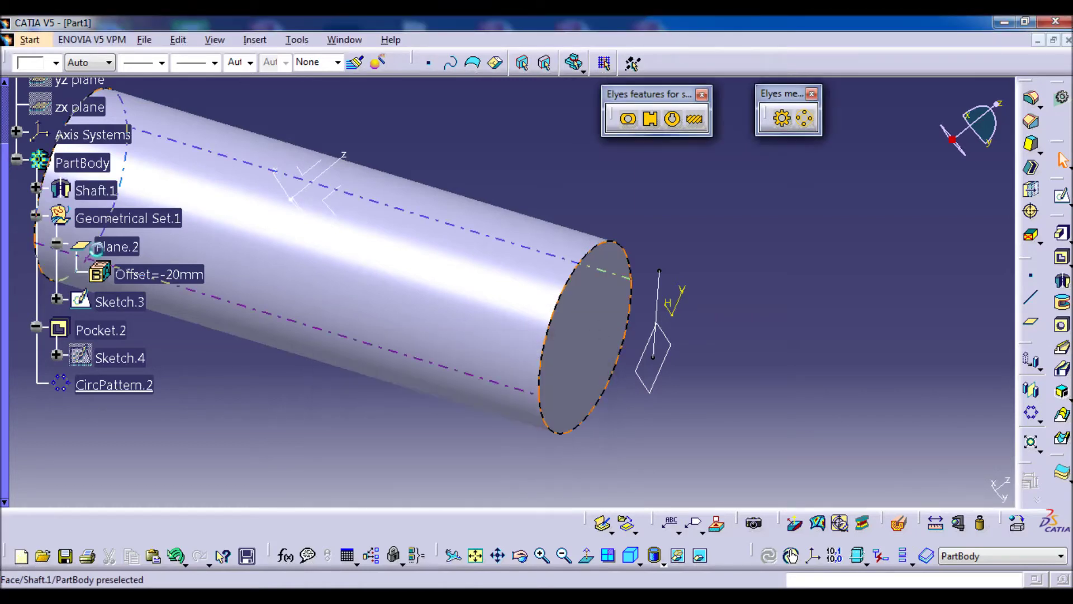
Step: Set the plane's offset to 20 mm and change the pocket's depth so the flats extend away from the near end face
double_click(159, 274)
key("Return")
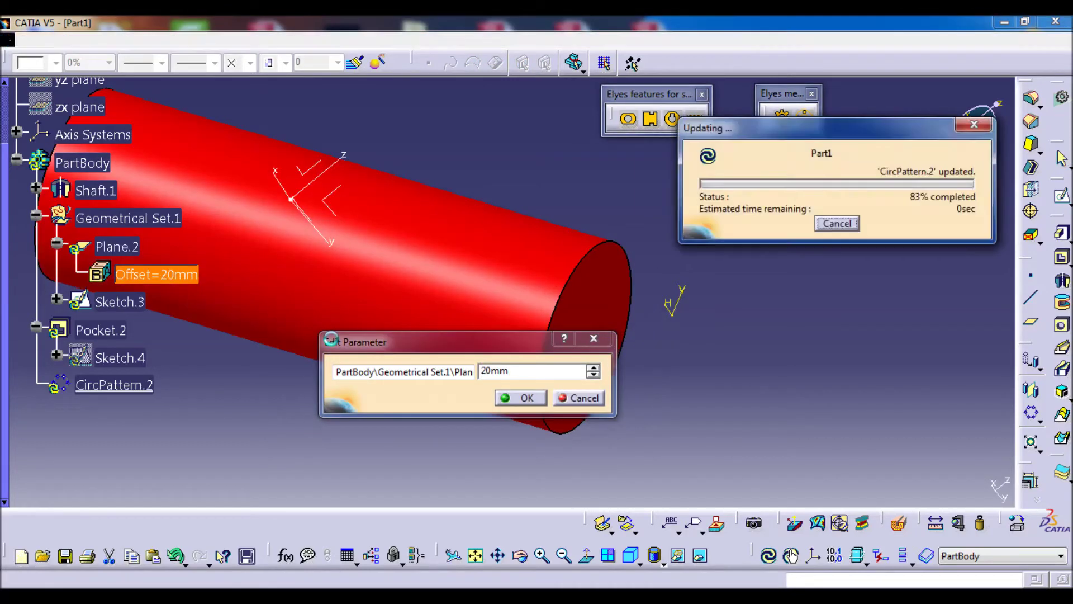
middle_click_drag(104, 378, 105, 334)
left_click(101, 285)
double_click(101, 286)
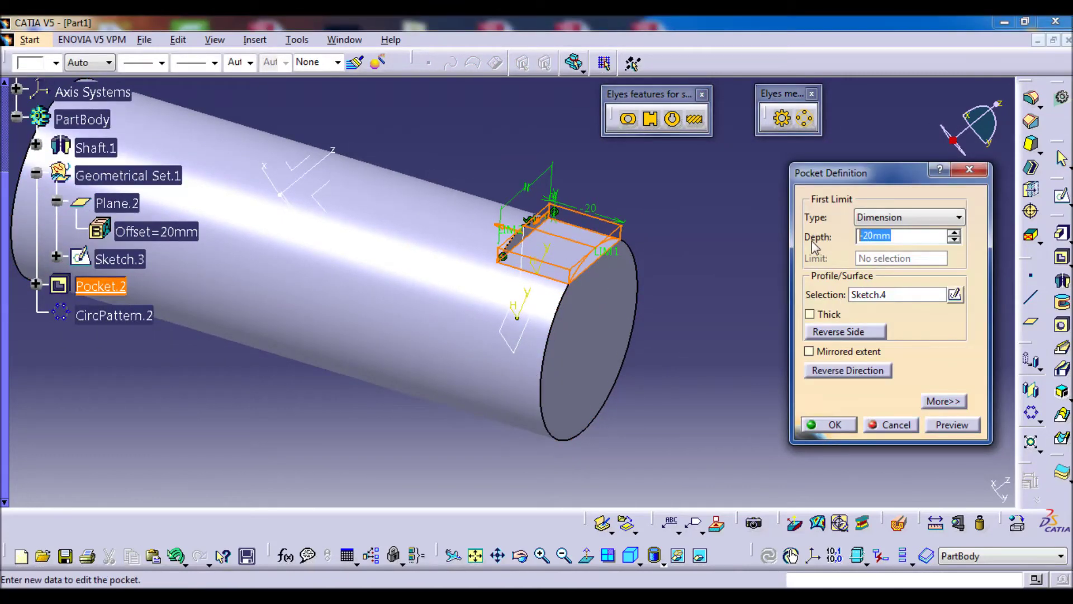
key("Return")
left_click(746, 239)
Step: Edit the construction sketch in the geometrical set, set its line's angle constraint to -45°, and exit the sketch
middle_click_drag(176, 301, 141, 260)
double_click(145, 261)
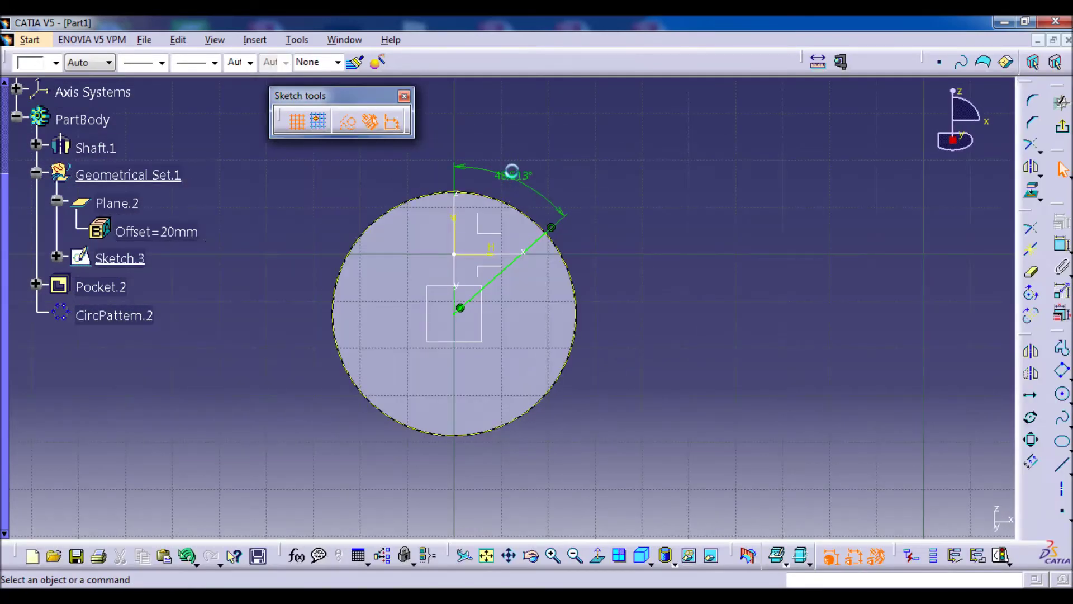
double_click(512, 172)
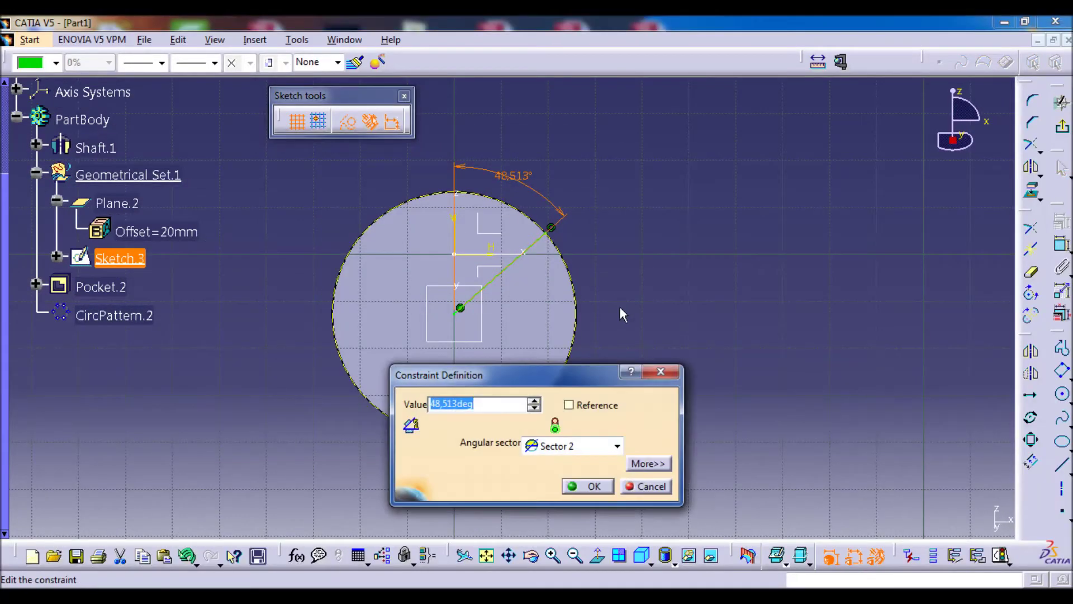
key("Return")
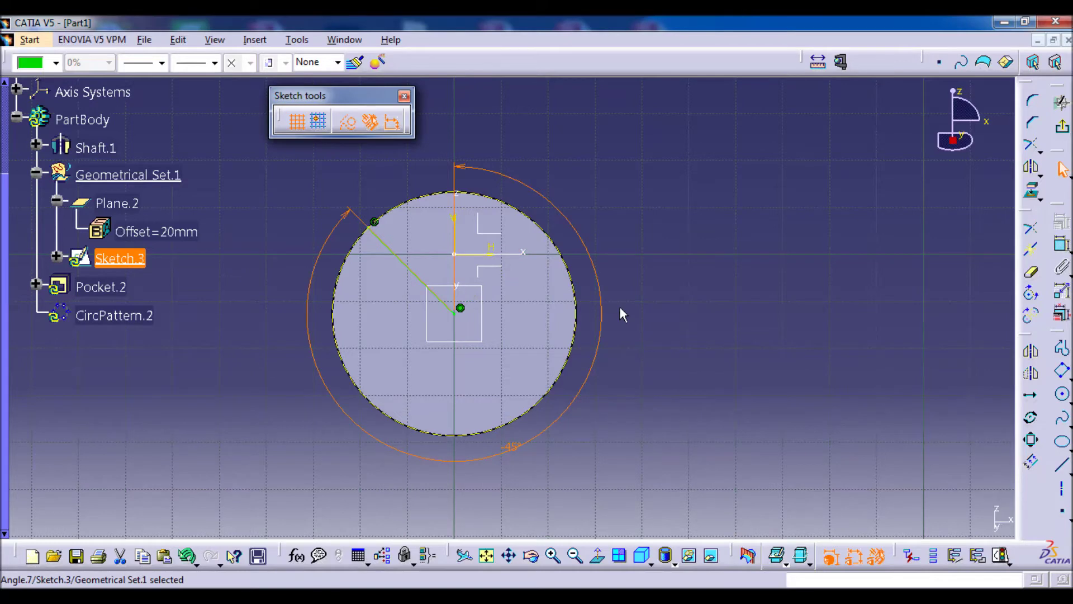
left_click(619, 309)
left_click(1066, 129)
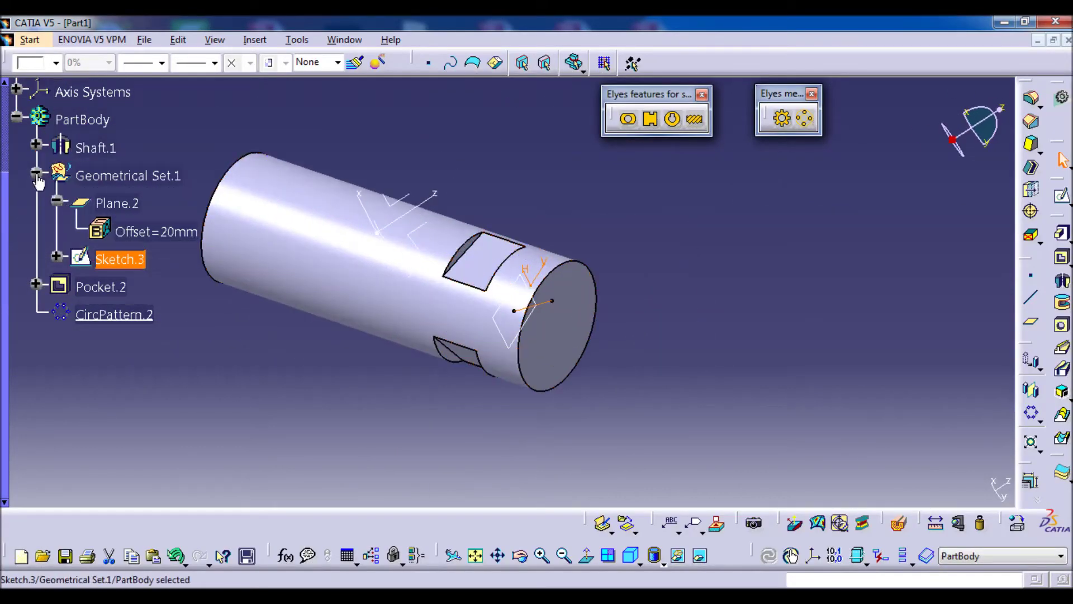
Step: Edit the shaft's profile sketch and rotate the whole profile about a free center point without duplicating it, then exit the sketch
left_click(36, 173)
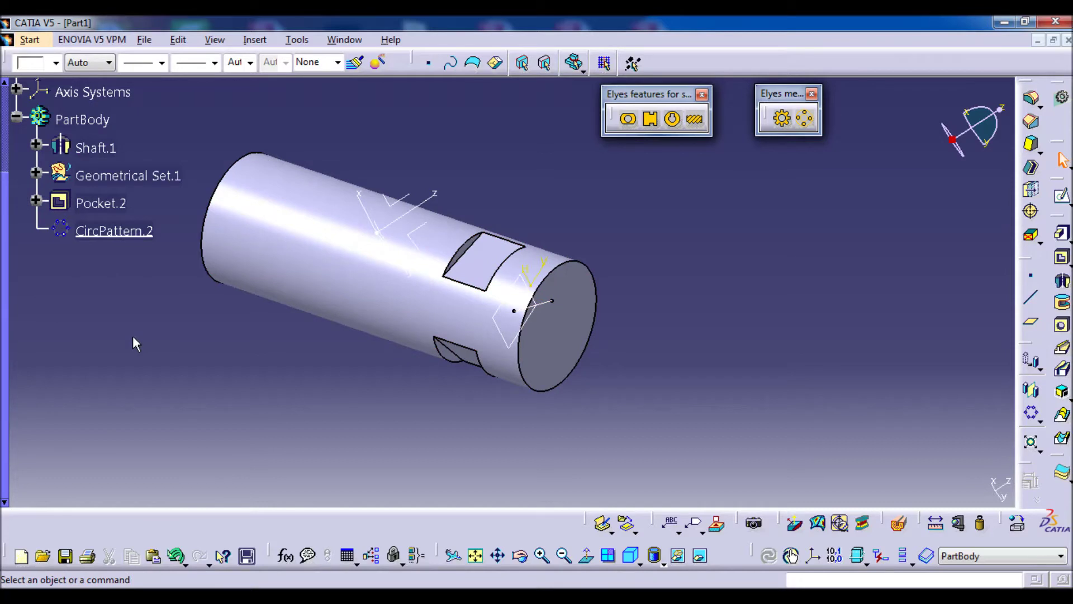
left_click(36, 145)
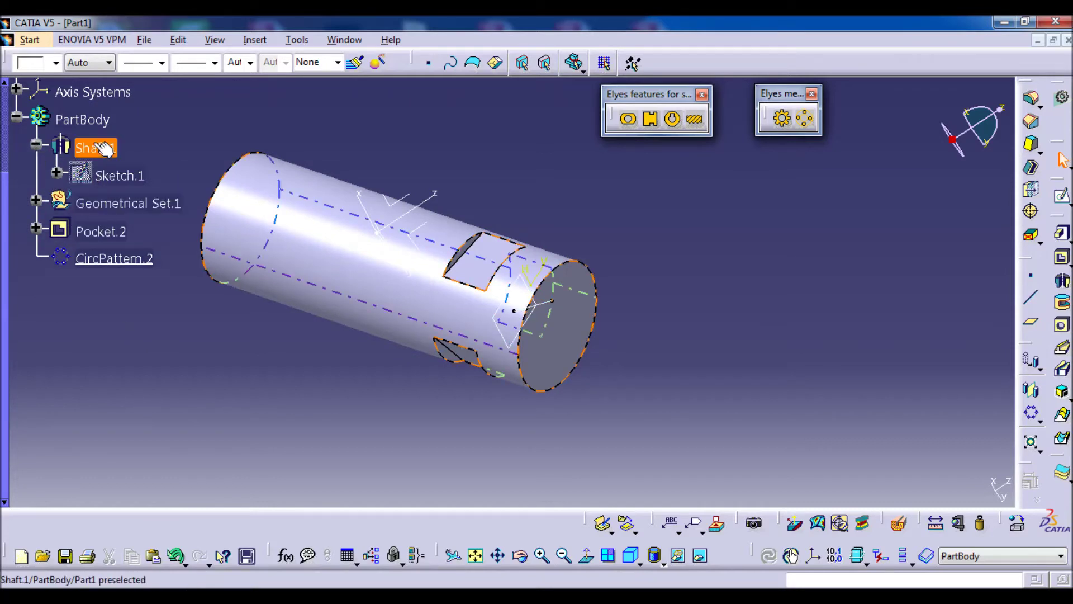
double_click(126, 180)
middle_click_drag(470, 225, 611, 196)
mouse_move(706, 174)
left_mouse_down()
mouse_move(423, 334)
mouse_move(408, 360)
left_mouse_up()
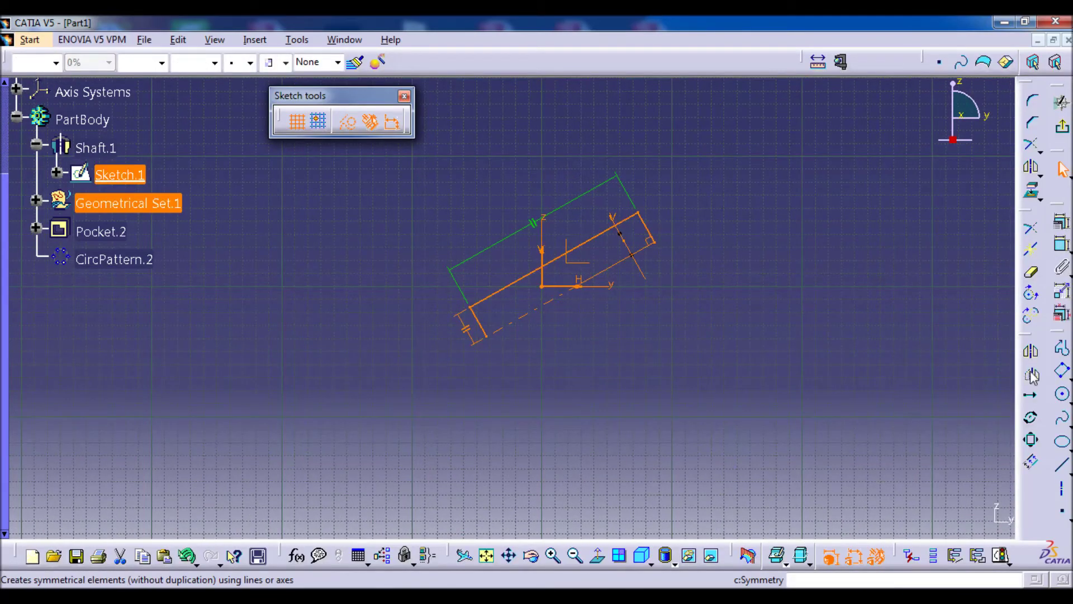
left_click(1030, 417)
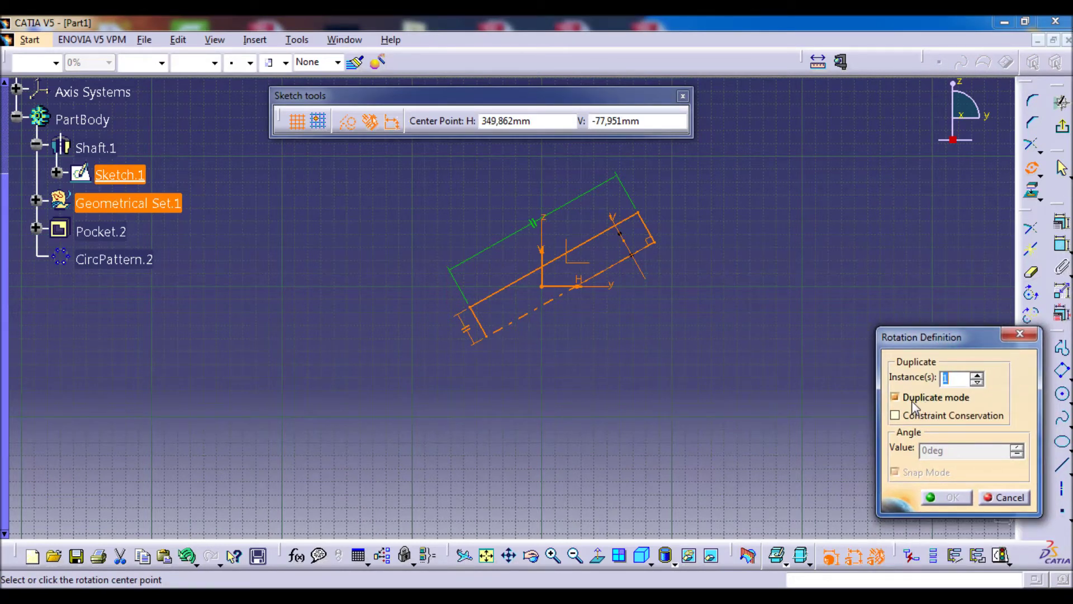
left_click(893, 399)
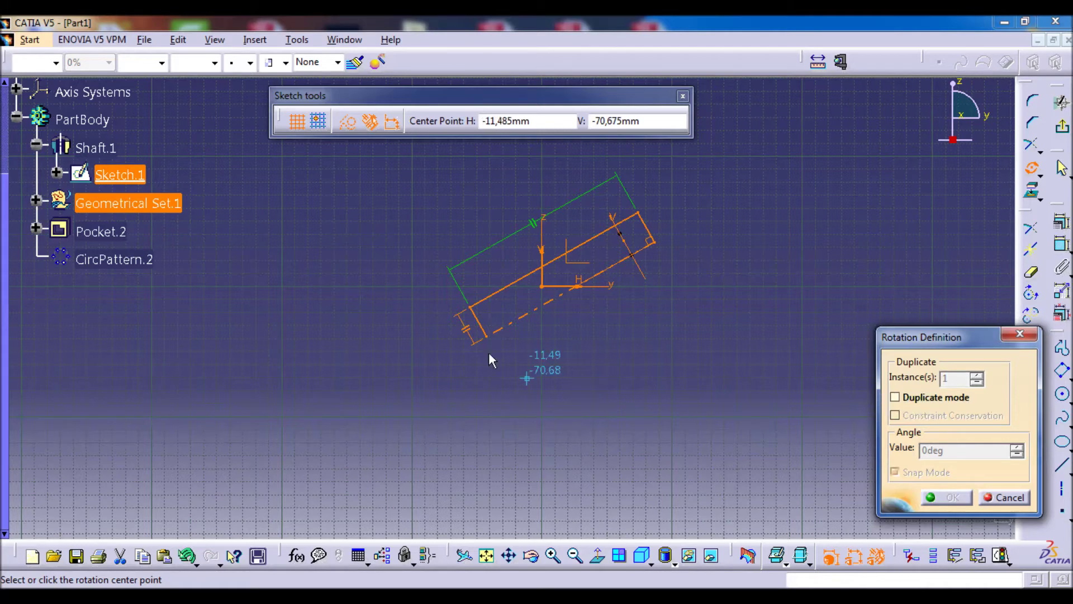
left_click(443, 322)
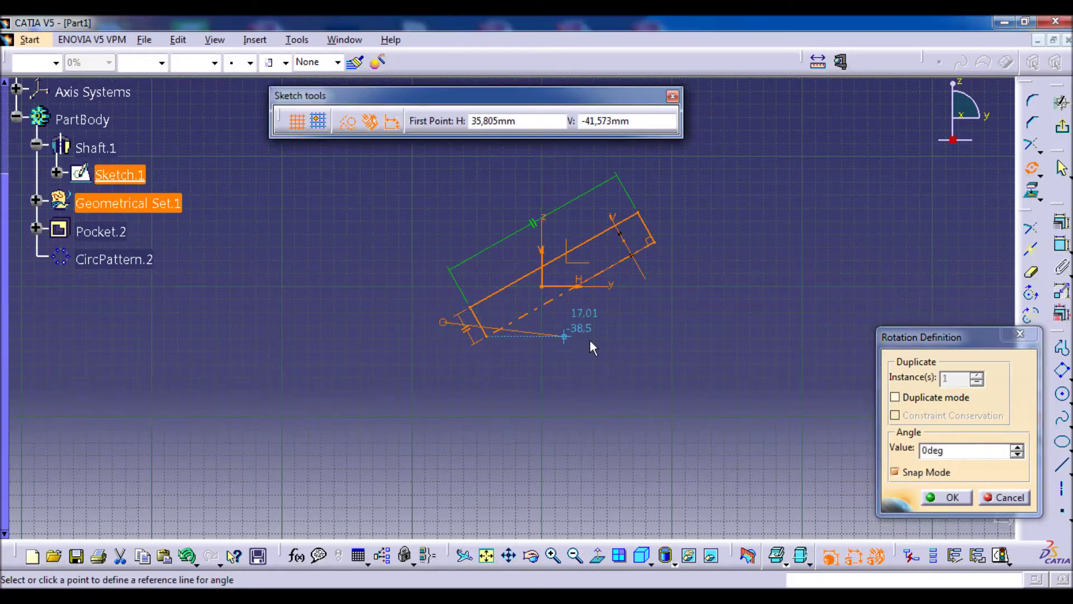
left_click(664, 323)
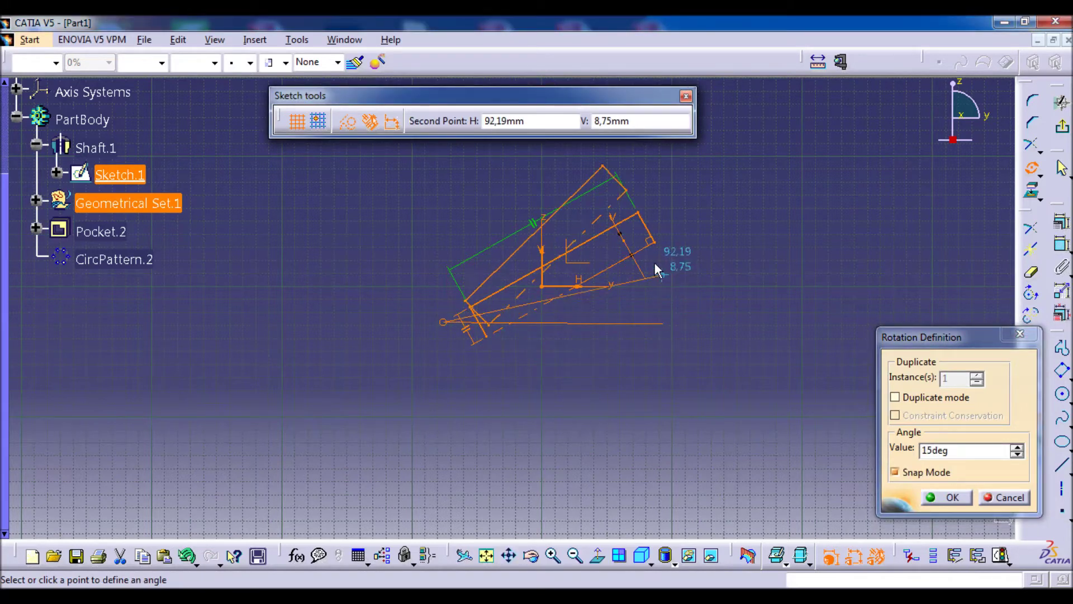
left_click(278, 267)
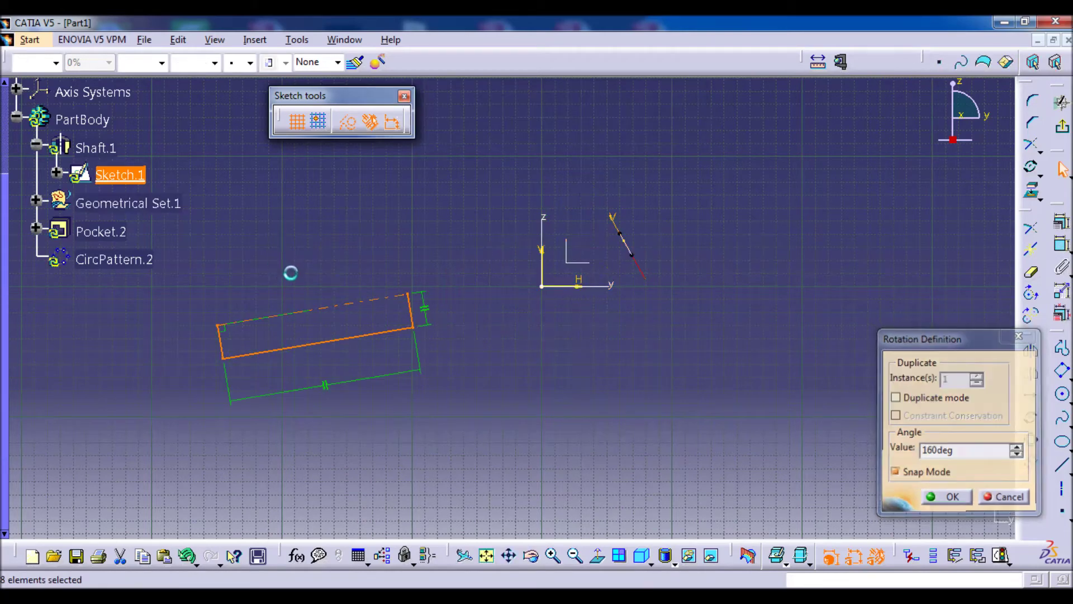
left_click(1062, 126)
Step: Try to reduce the circular pattern of the pocket to 1 instance, dismiss the error and cancel the edit
middle_click_drag(376, 154, 561, 207)
middle_click_drag(541, 254, 575, 268)
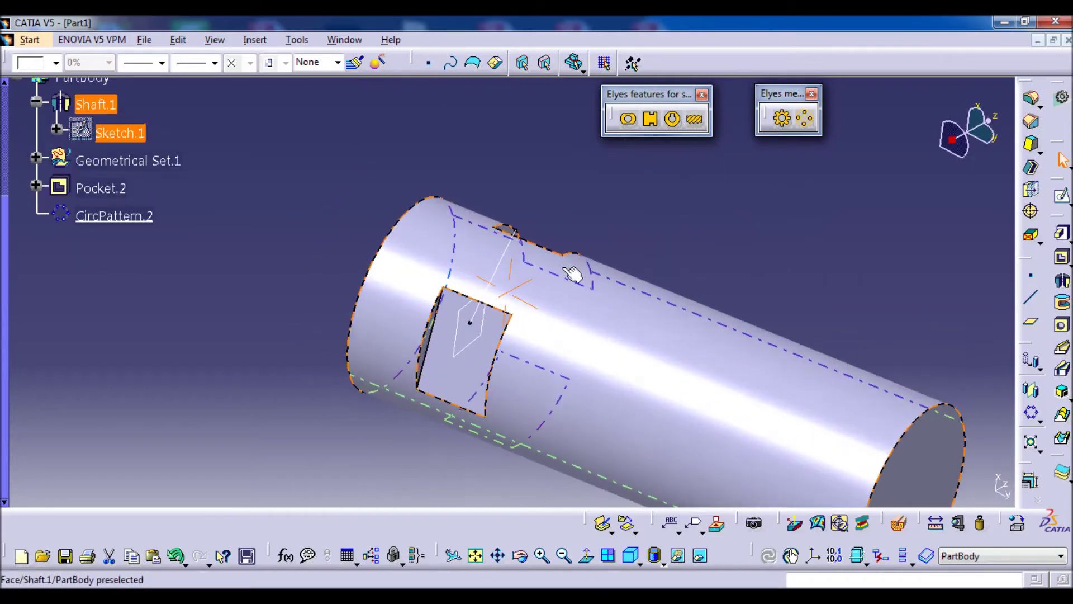
mouse_move(466, 378)
middle_mouse_down()
mouse_move(565, 388)
mouse_move(535, 417)
mouse_move(542, 307)
mouse_move(513, 336)
mouse_move(491, 388)
mouse_move(533, 349)
mouse_move(550, 386)
middle_mouse_up()
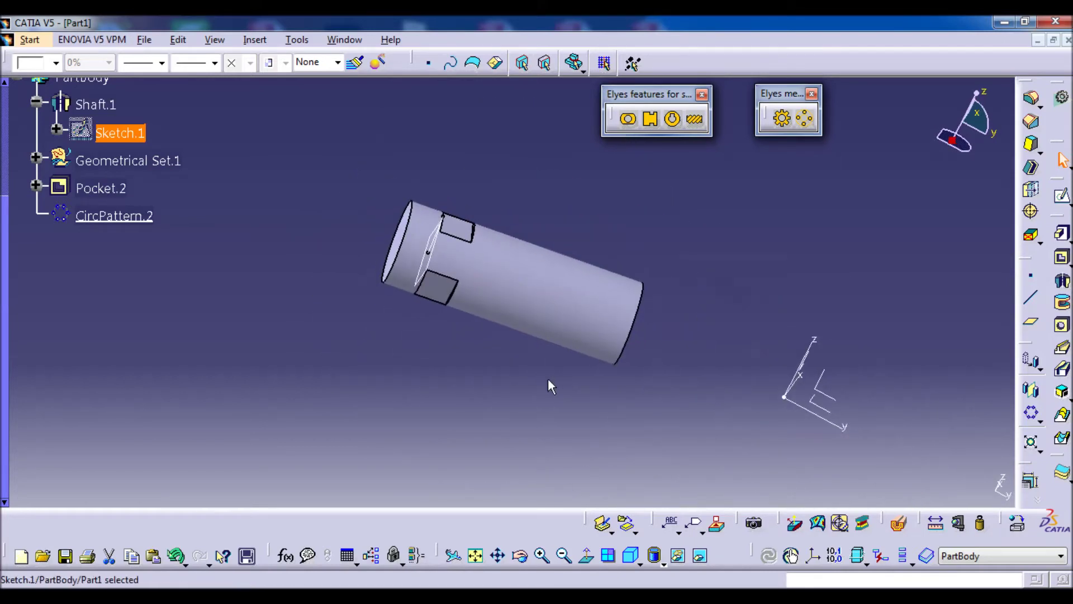
mouse_move(479, 319)
middle_mouse_down()
mouse_move(510, 246)
mouse_move(426, 326)
middle_mouse_up()
scroll(90, 161, "up", 2)
left_click(37, 189)
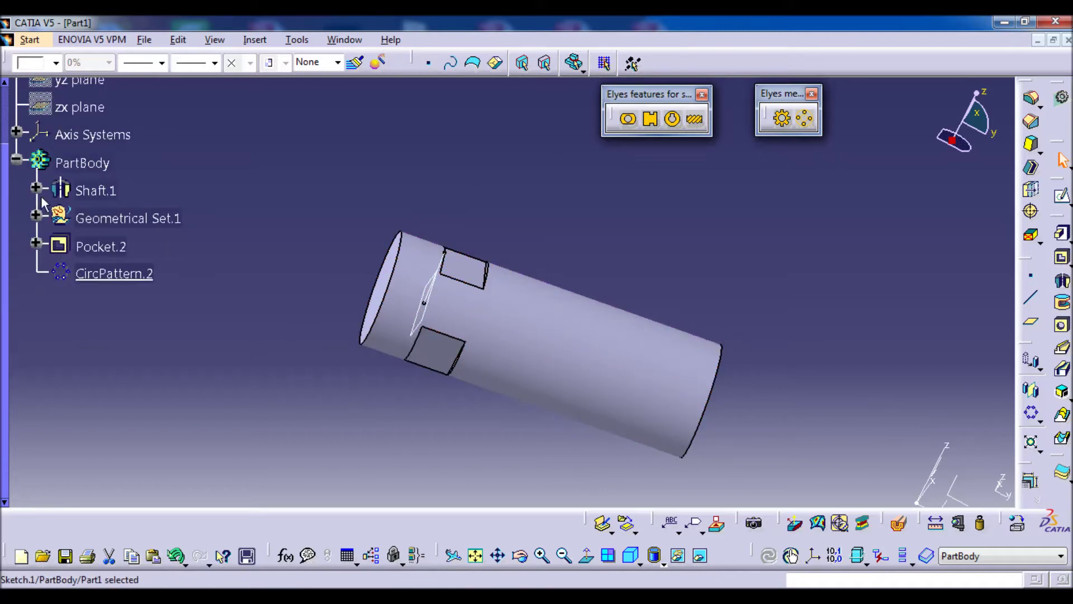
double_click(121, 276)
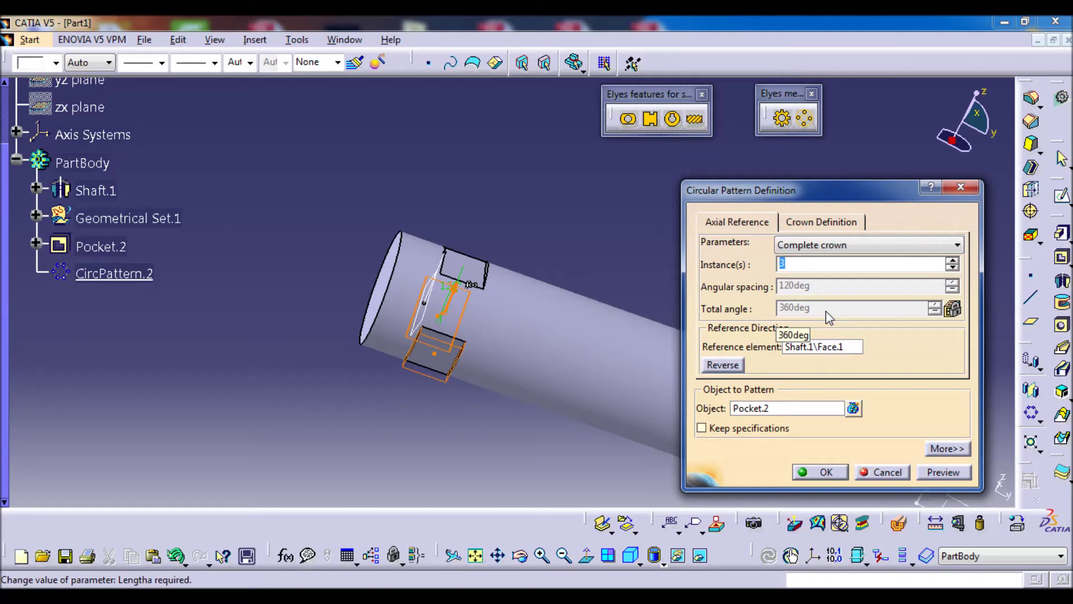
key("Return")
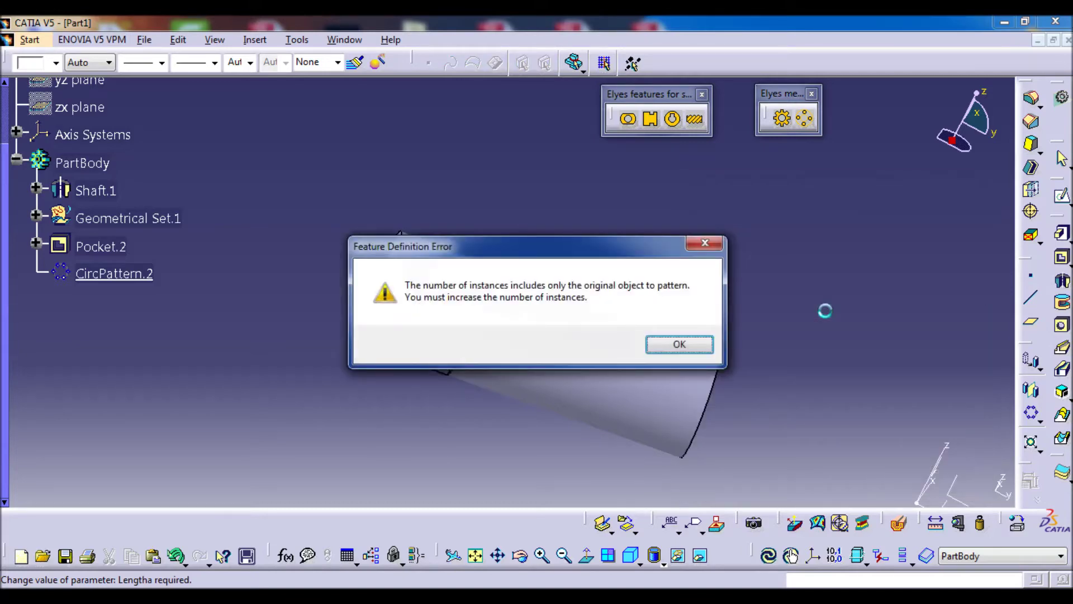
left_click_drag(601, 247, 618, 204)
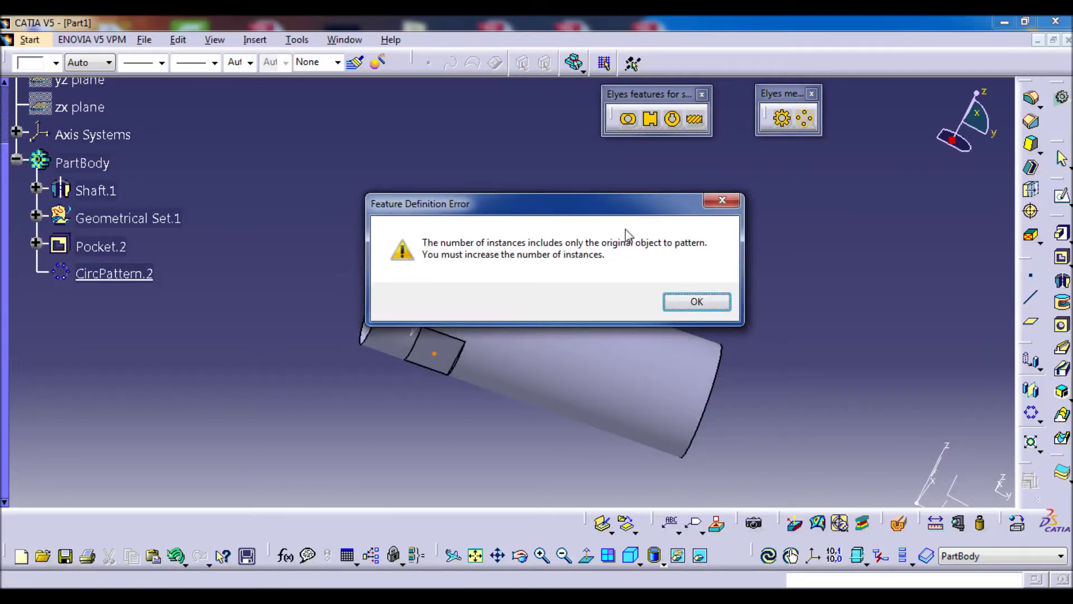
left_click(686, 305)
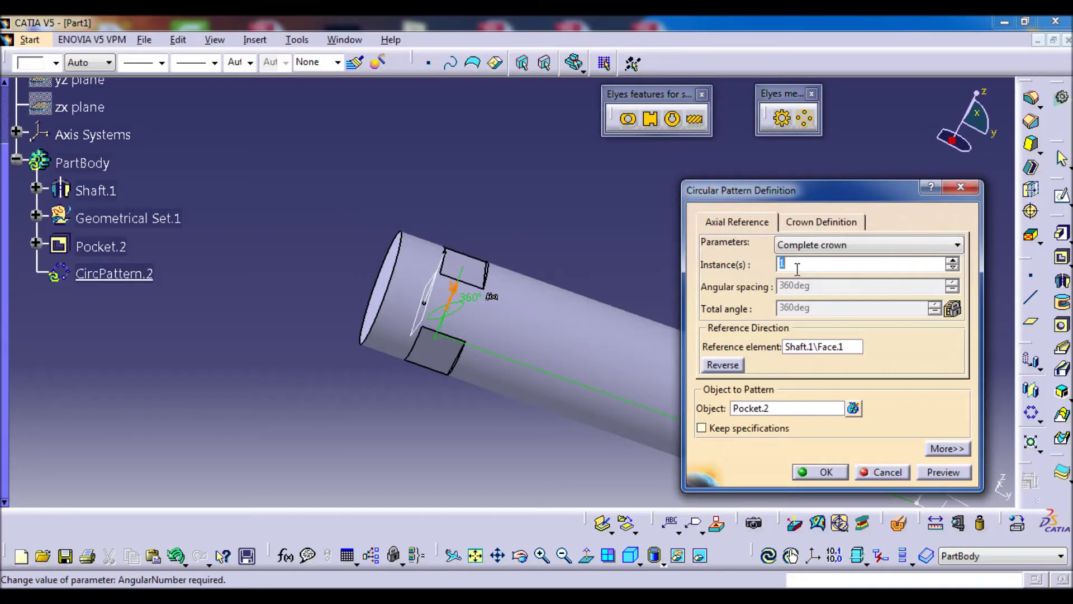
left_click(878, 473)
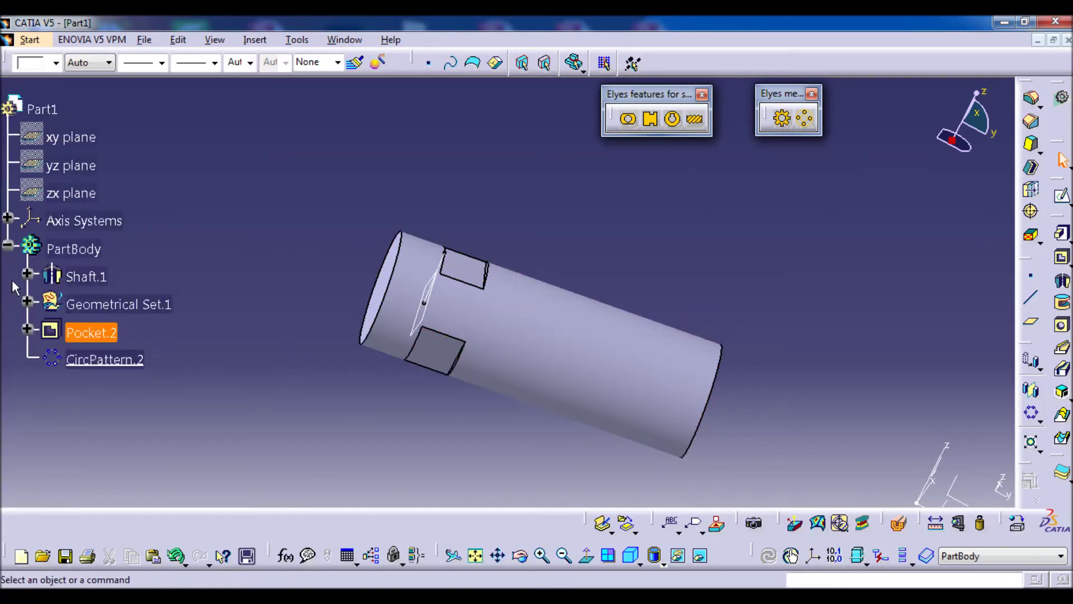
Step: Deactivate the circular pattern so only the original flat remains on the shaft
left_click(465, 268)
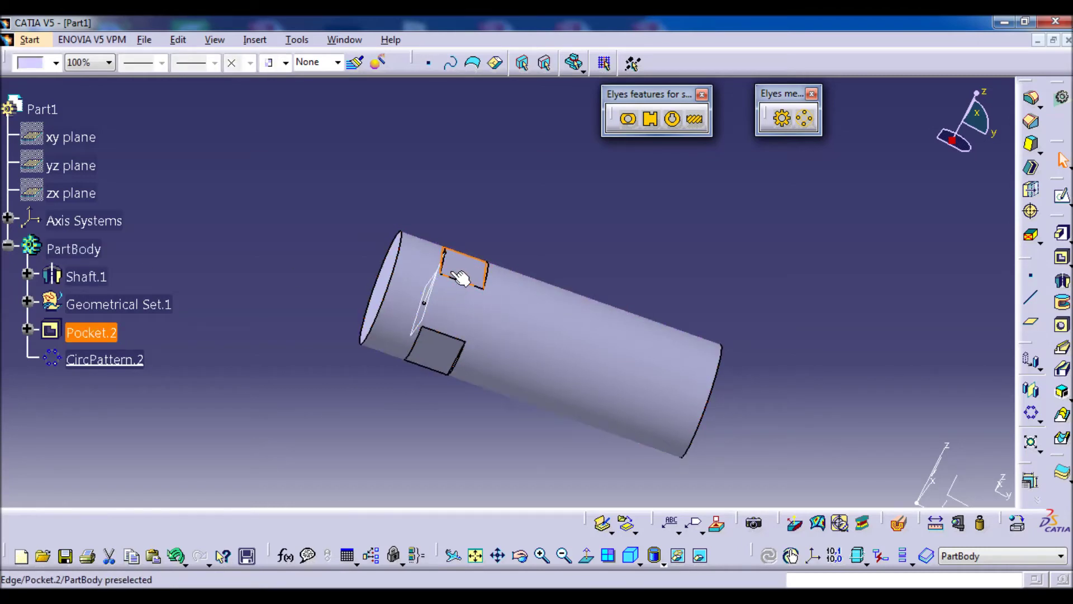
right_click(179, 358)
mouse_move(179, 352)
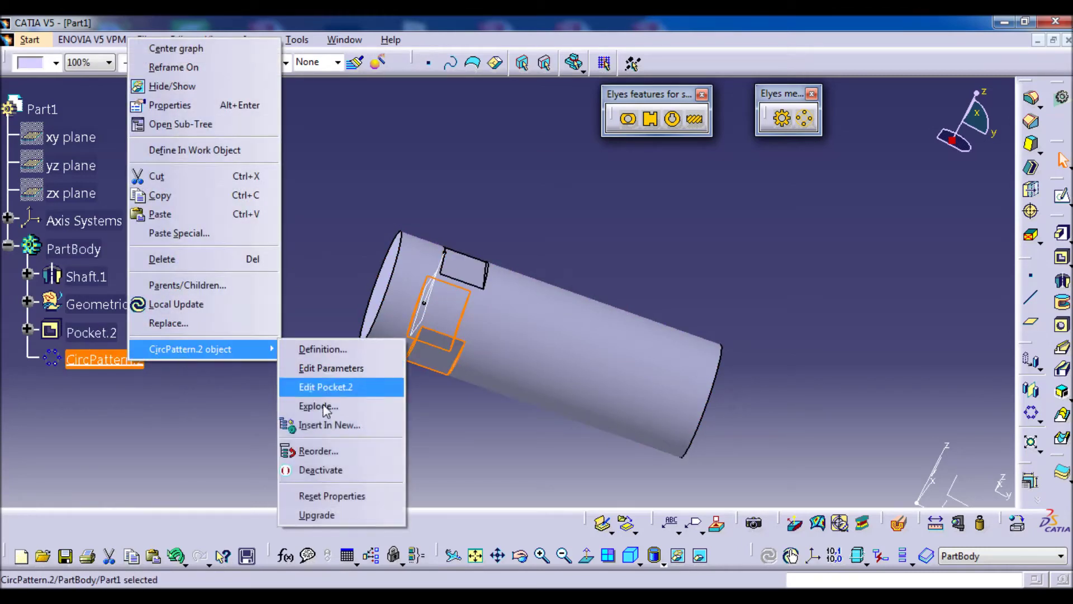
left_click(311, 471)
middle_click_drag(450, 304, 169, 330)
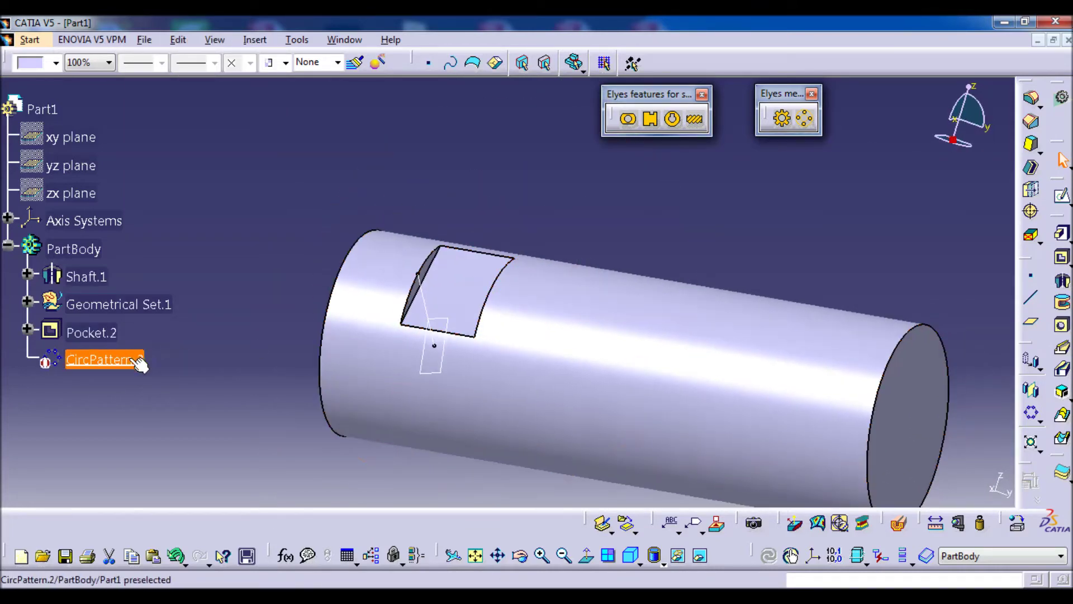
left_click(259, 431)
Step: Create a single-value integer parameter named number and set its value to 2
left_click(285, 555)
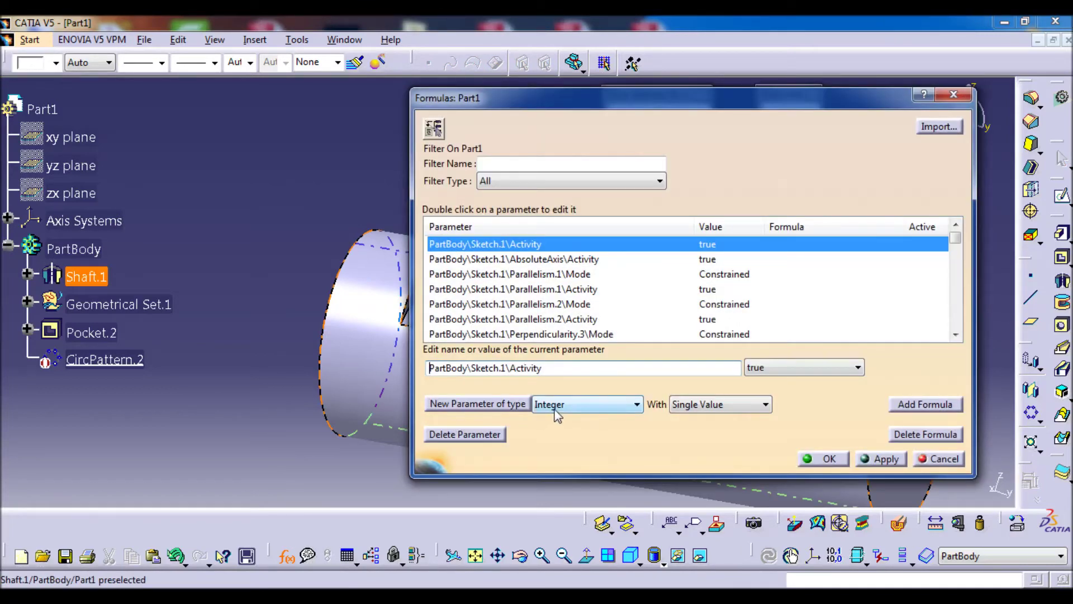
left_click(556, 416)
left_click(553, 42)
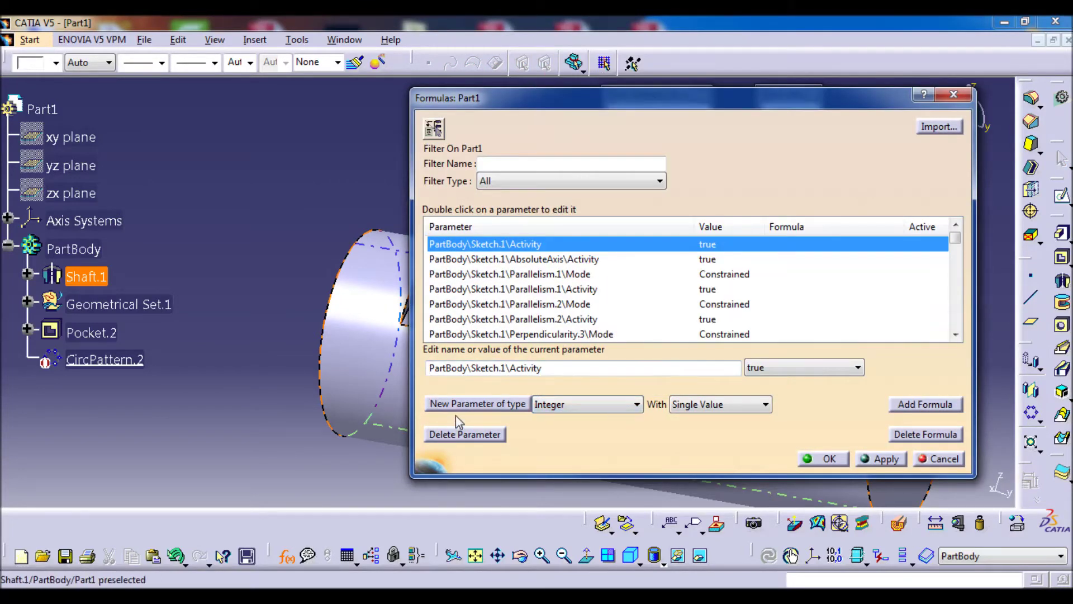
left_click(459, 404)
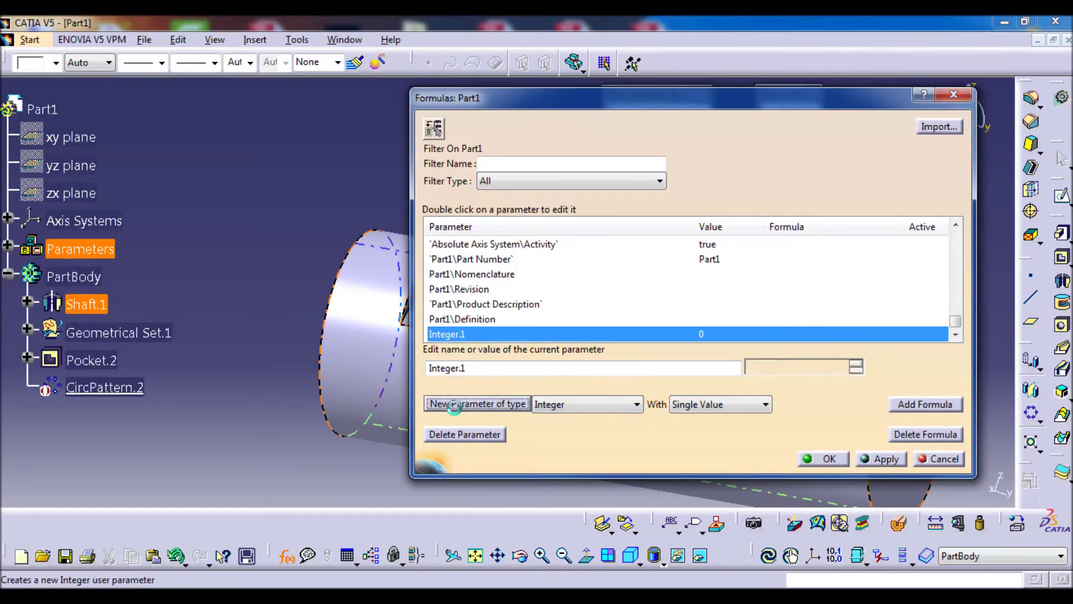
double_click(492, 365)
type("number")
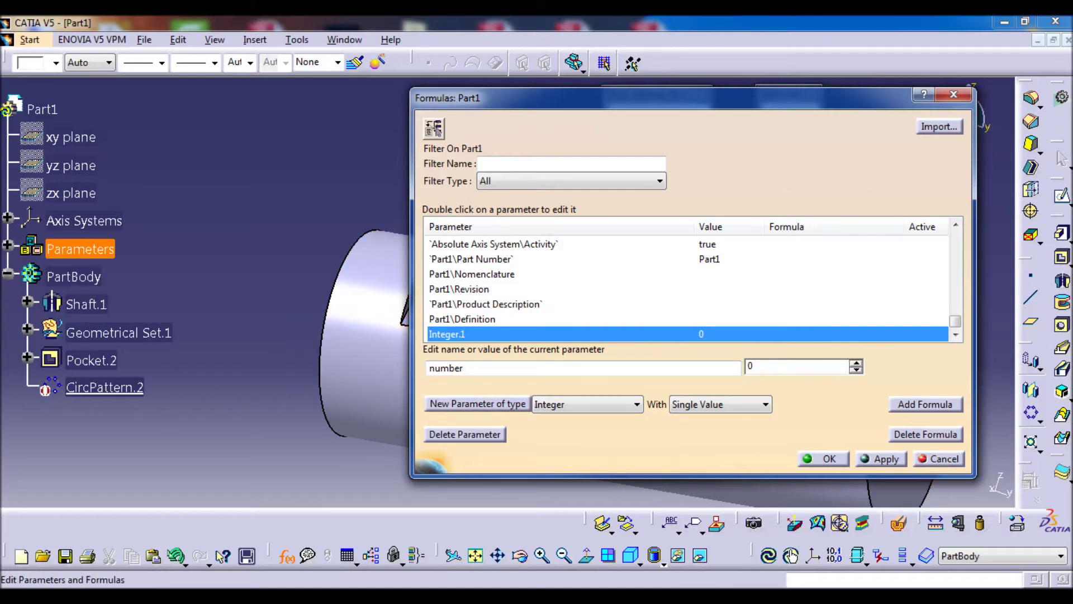
left_click(856, 362)
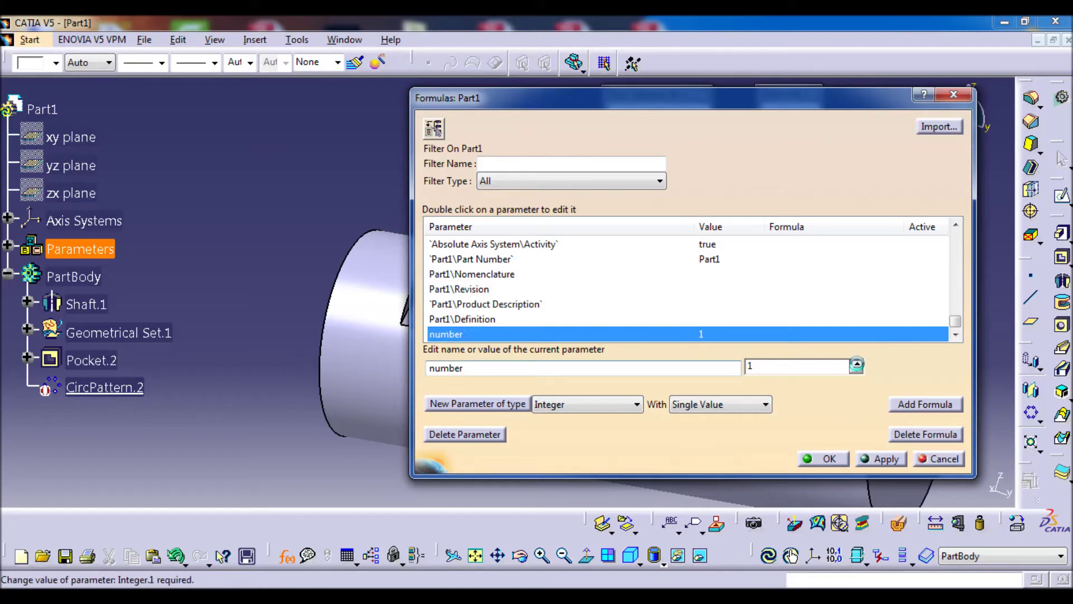
left_click(856, 363)
left_click(829, 454)
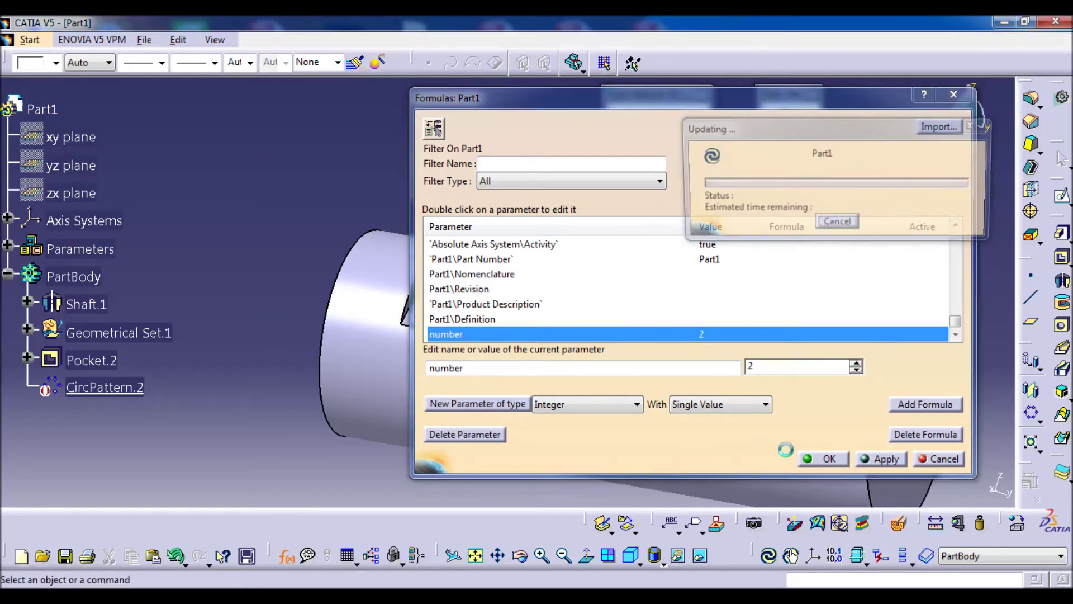
Step: Link the circular pattern's instance count to the number parameter with a formula and confirm the pattern definition
double_click(120, 387)
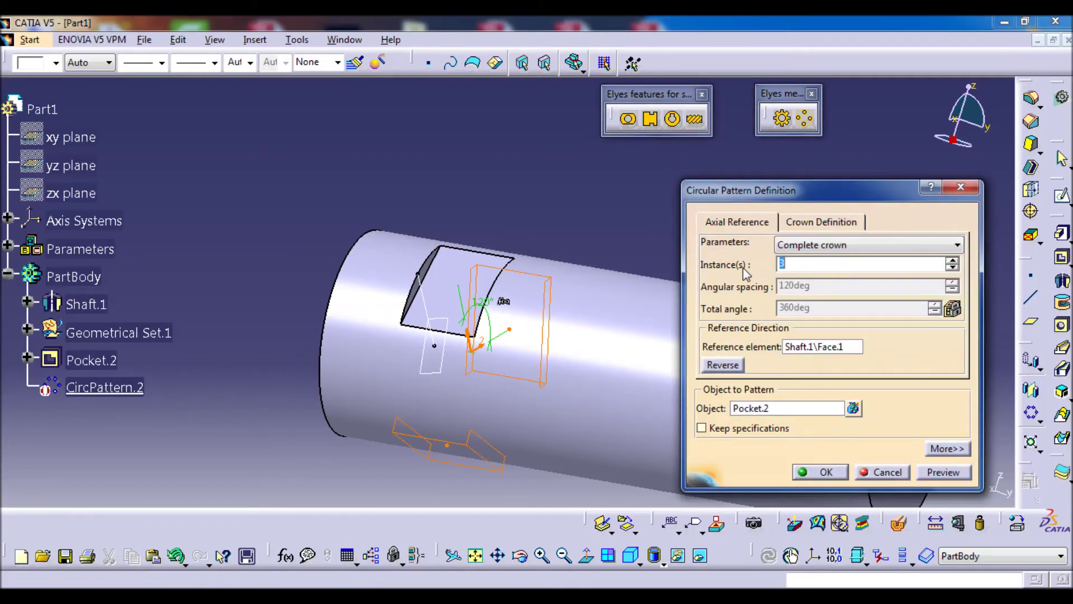
right_click(783, 265)
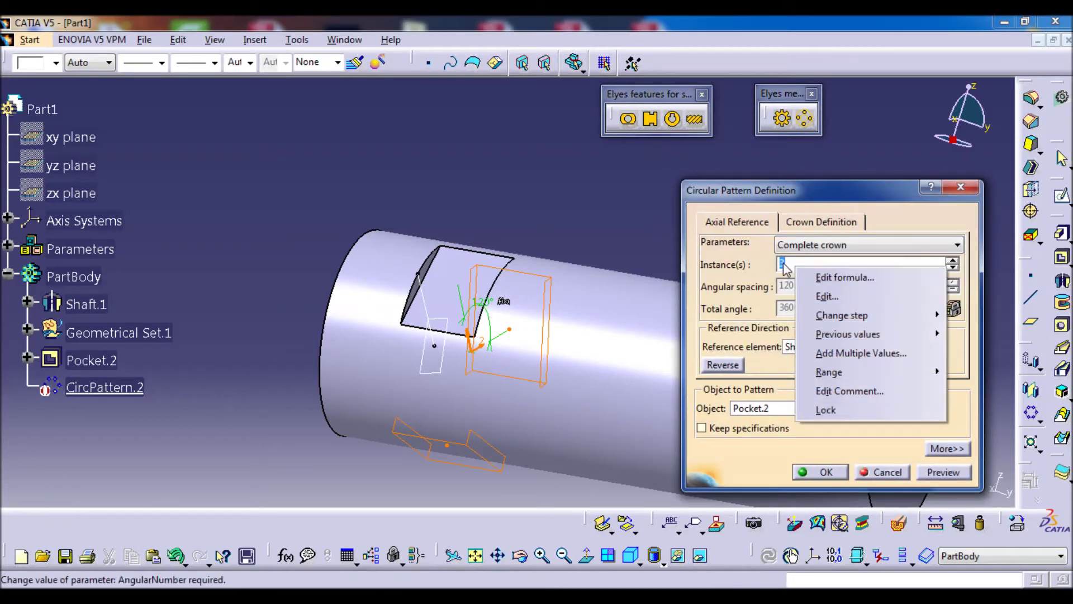
left_click(832, 277)
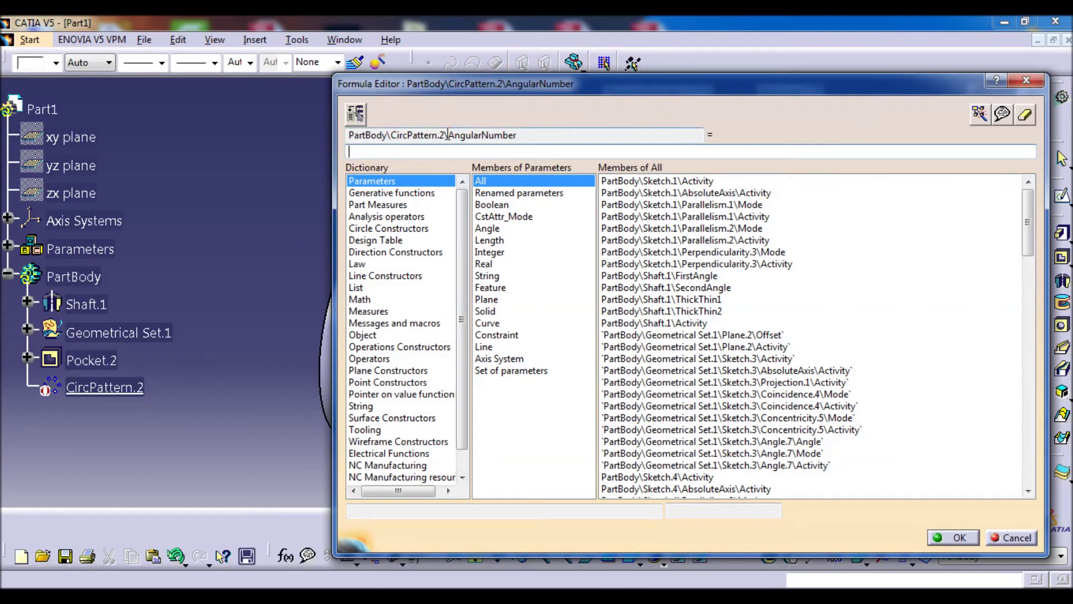
left_click_drag(445, 134, 518, 136)
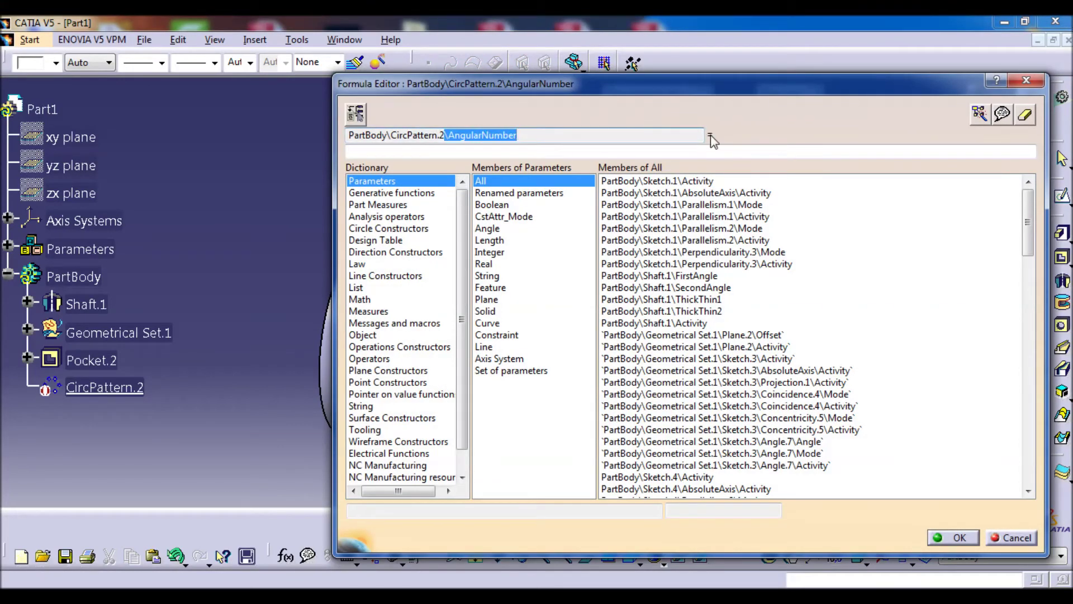
left_click(7, 246)
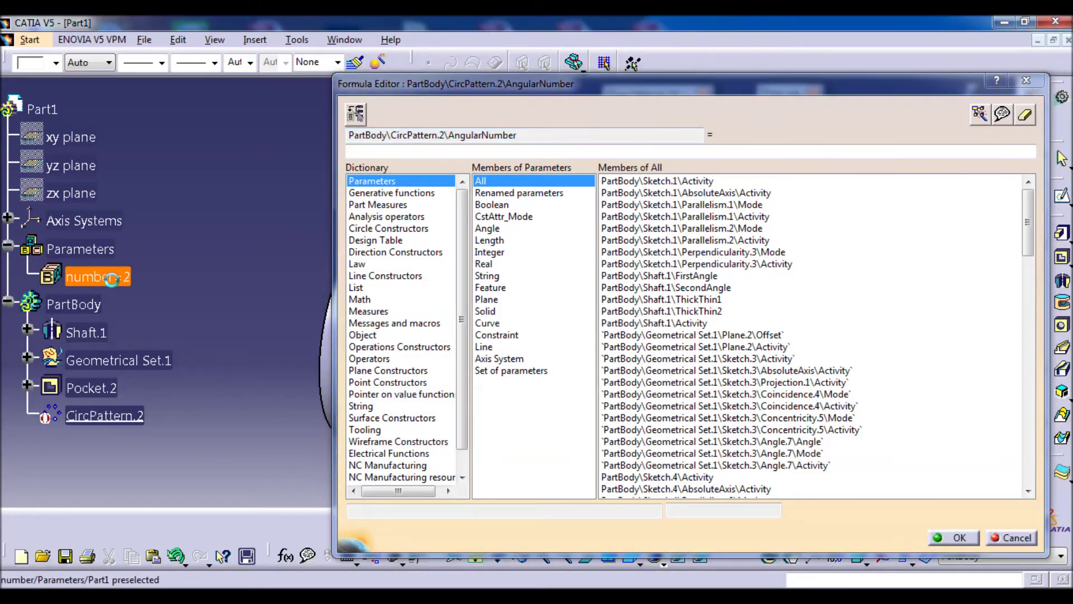
left_click(120, 279)
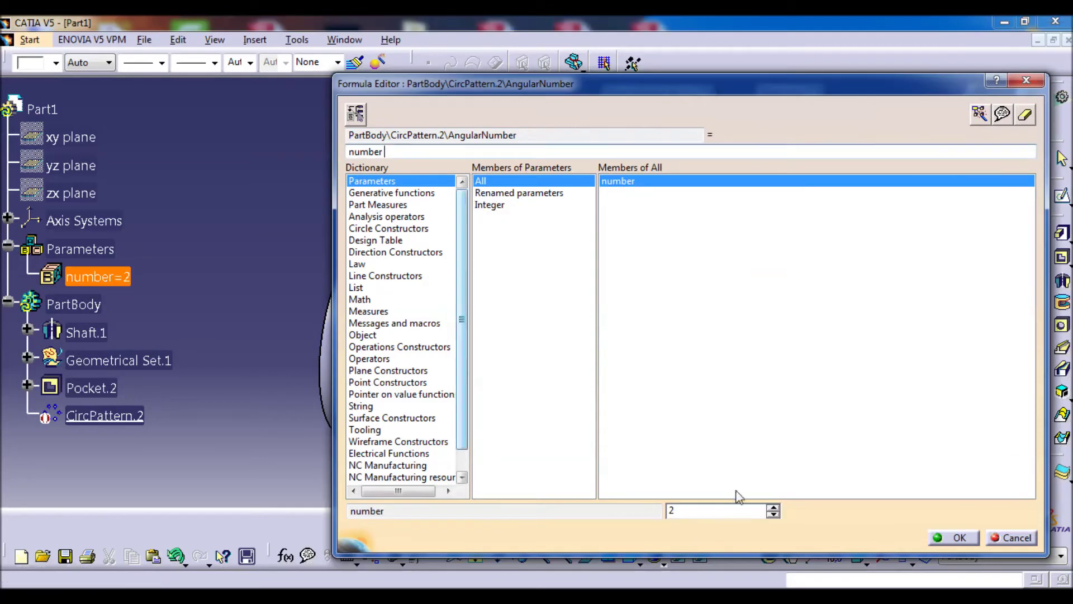
left_click(953, 536)
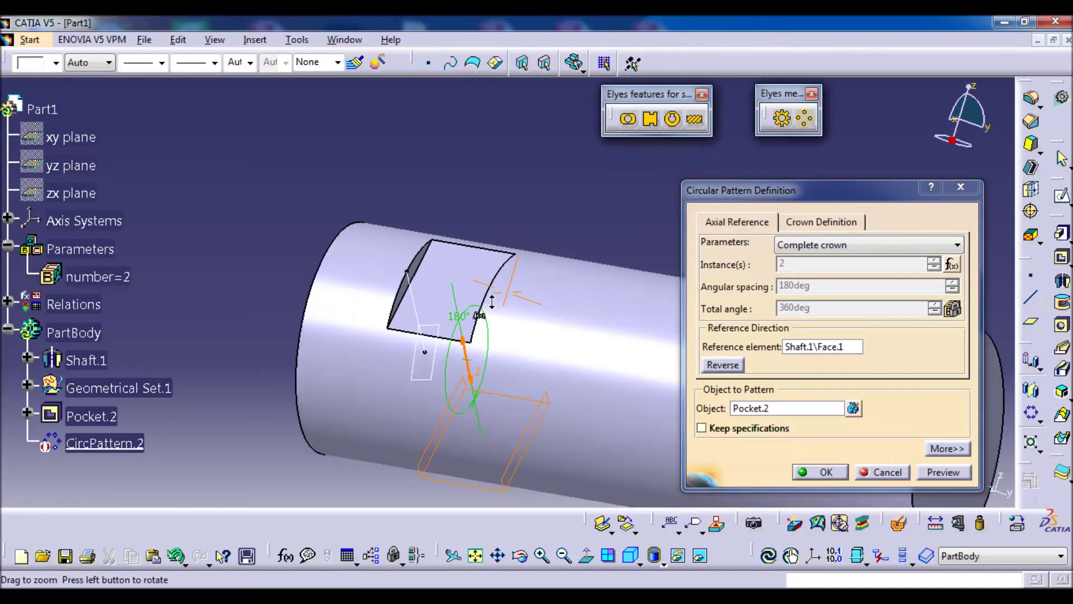
middle_click_drag(510, 328, 517, 306)
middle_click_drag(420, 274, 461, 179)
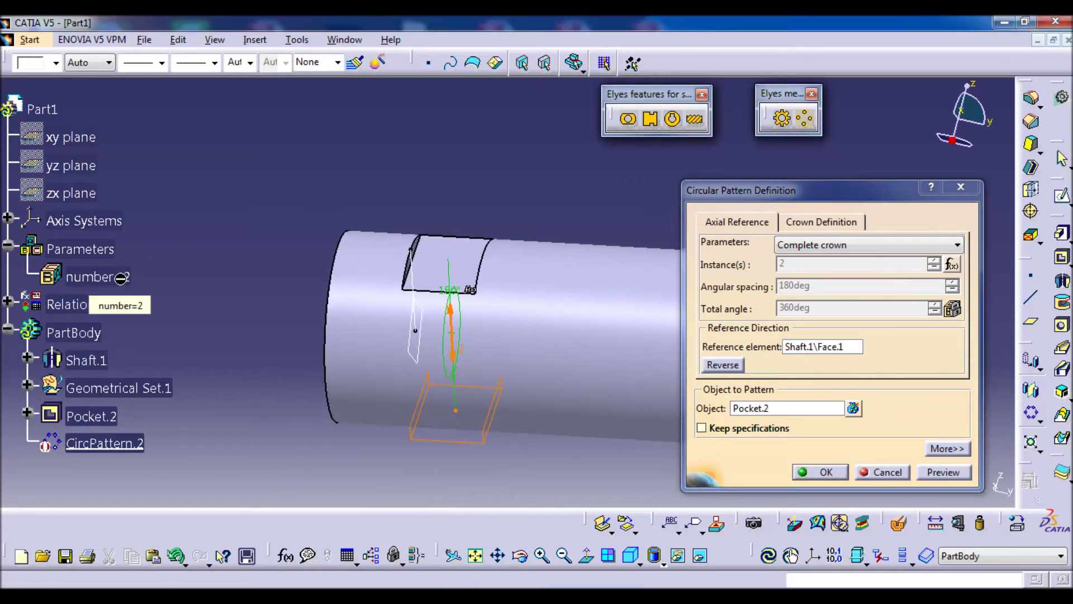
middle_click_drag(436, 297, 391, 330)
left_click(800, 474)
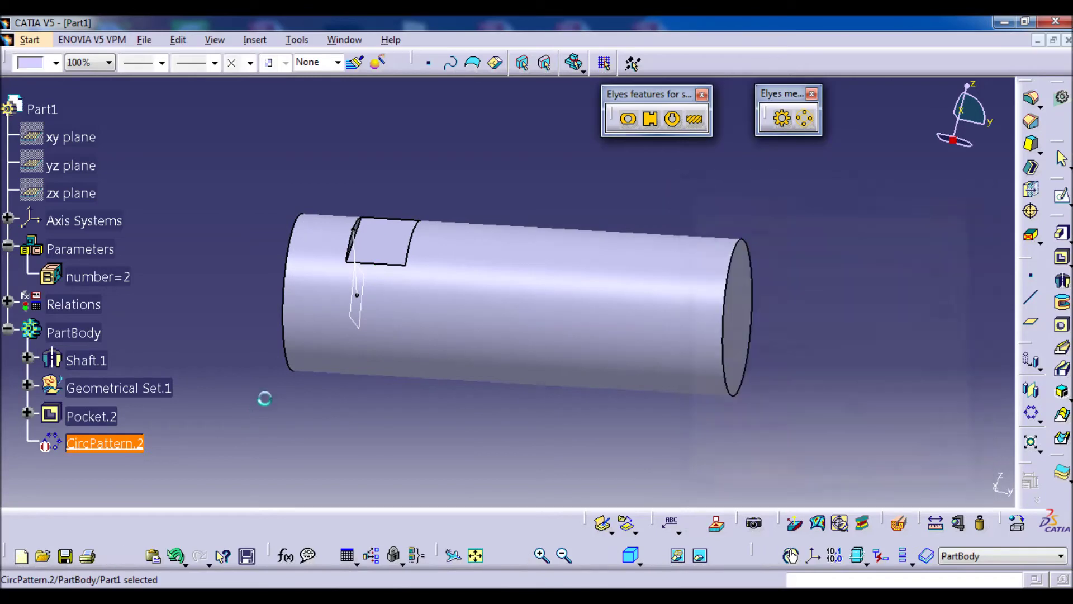
left_click(296, 431)
middle_click_drag(331, 325, 307, 279)
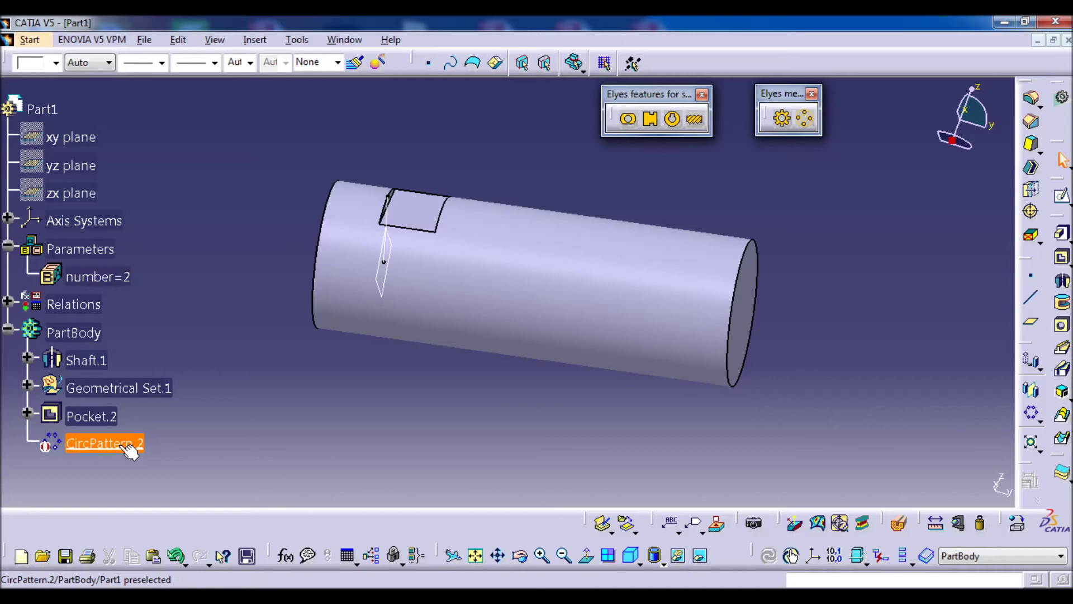
Step: Switch to the Knowledge Advisor workbench and create a rule named Rule.1 stored in Part1\Relations
left_click(34, 42)
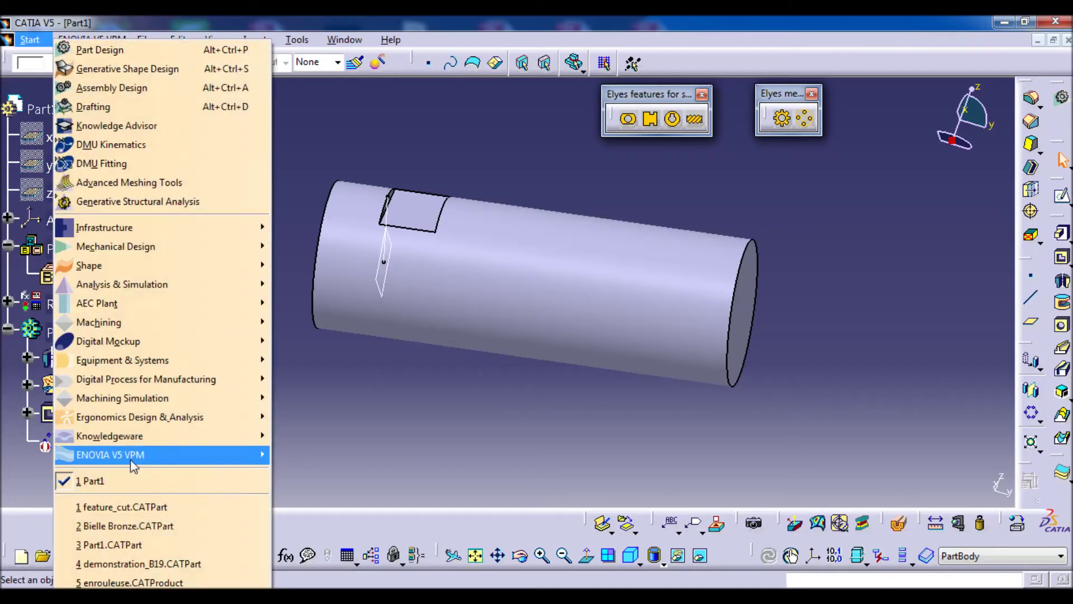
mouse_move(136, 447)
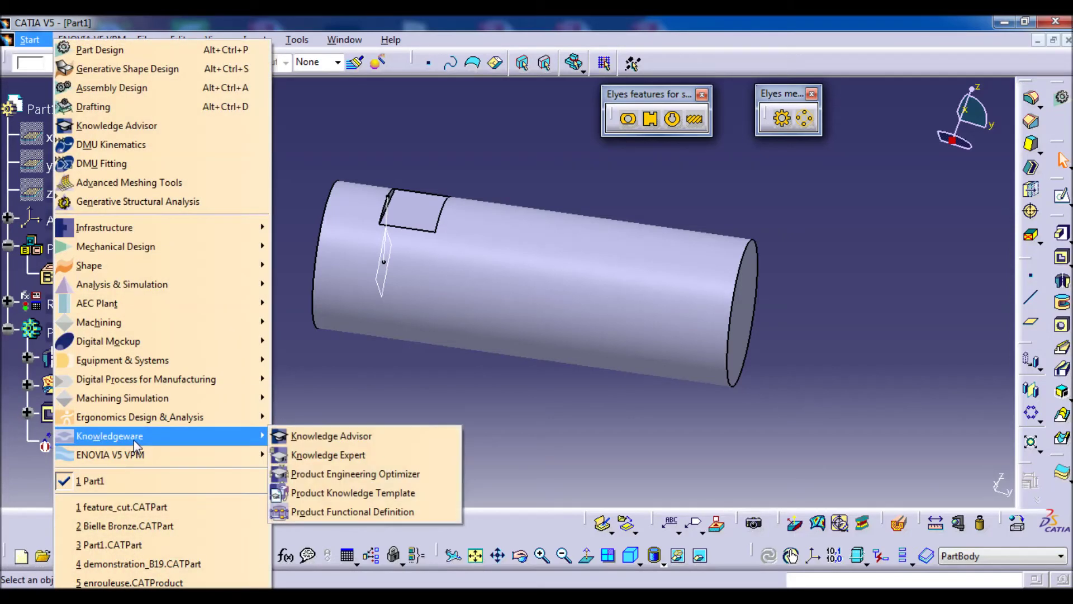
left_click(332, 440)
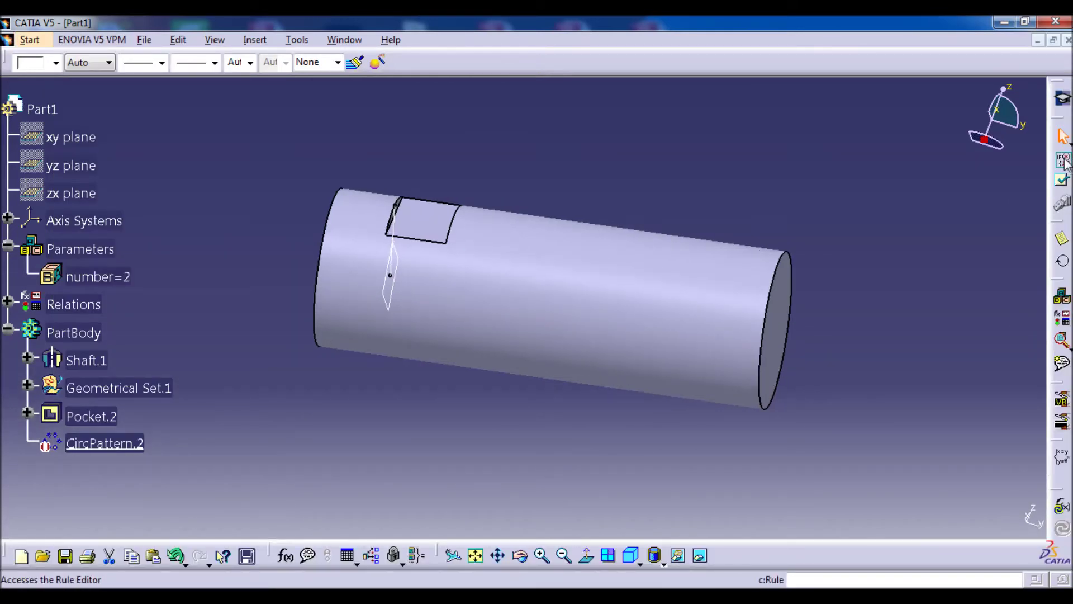
left_click(1063, 161)
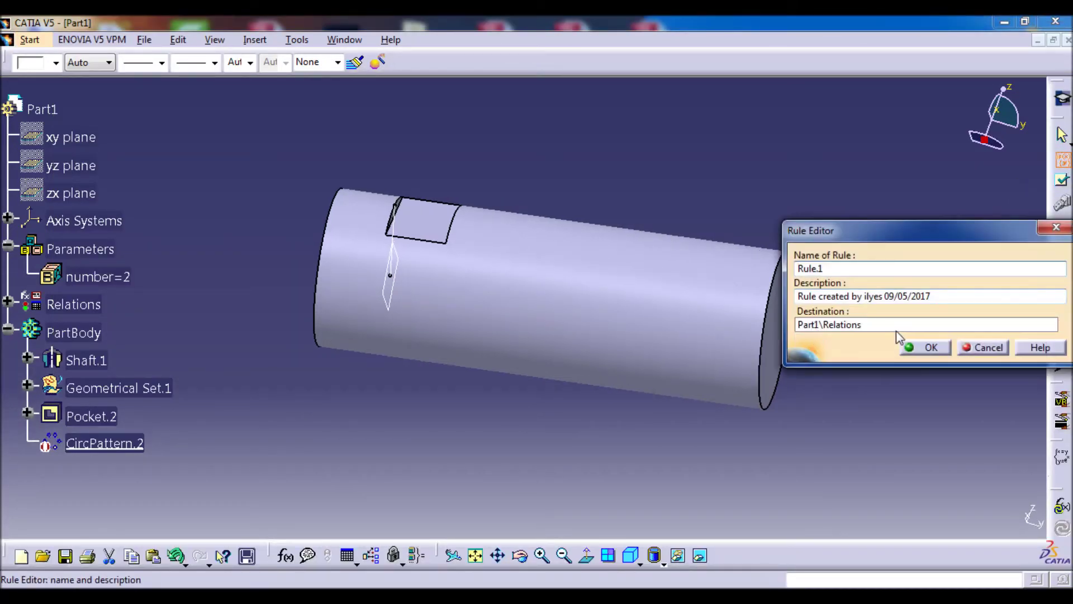
left_click(923, 350)
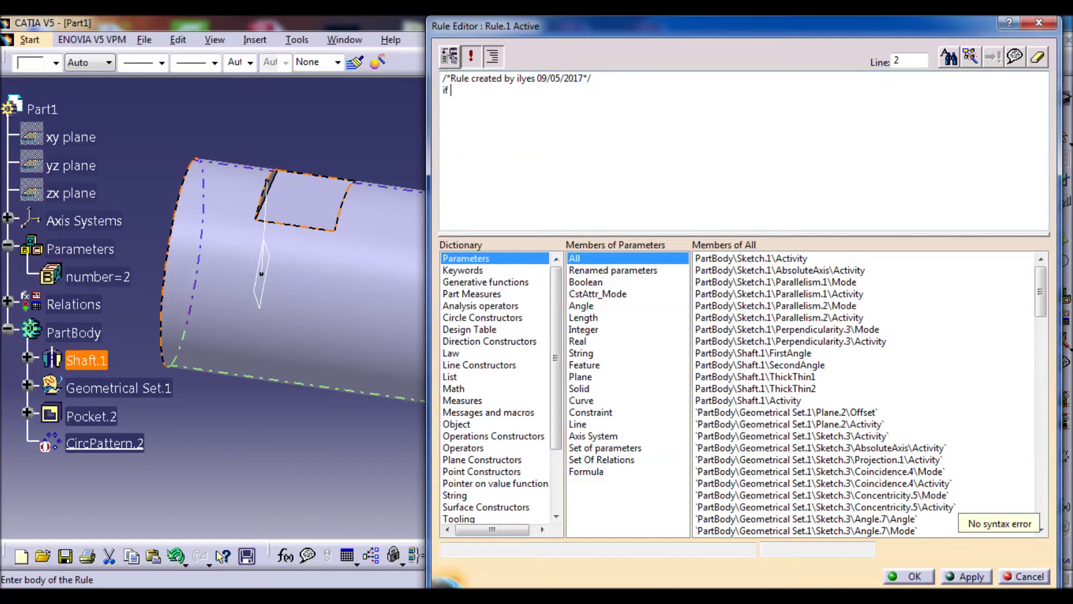
Step: Write the rule's condition if number == 1 with the branch PartBody\CircPattern.2\Activity = false
left_click(104, 276)
type("== 1")
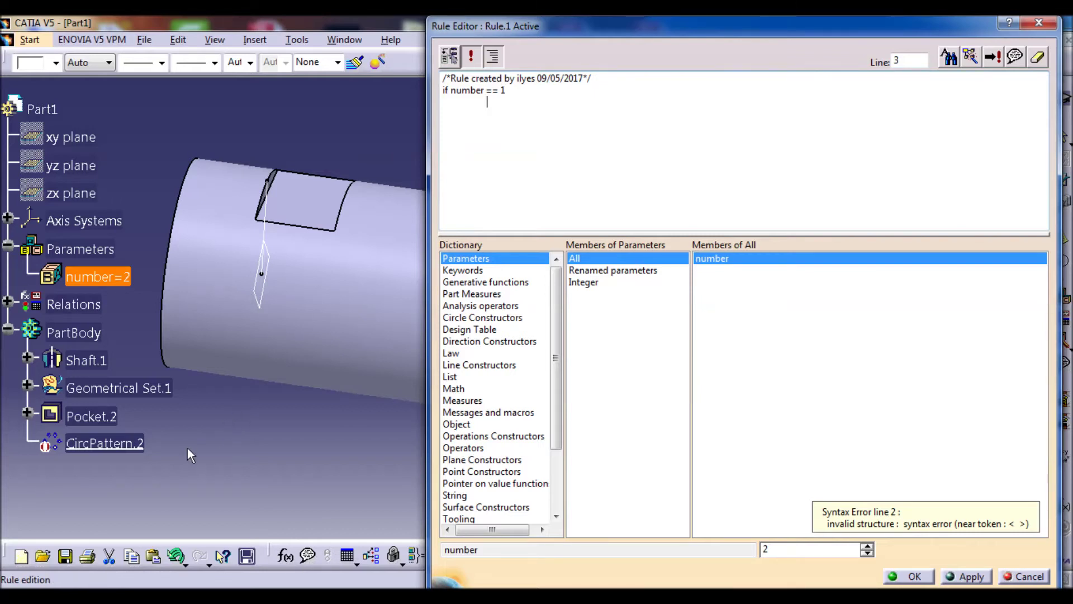
left_click(129, 445)
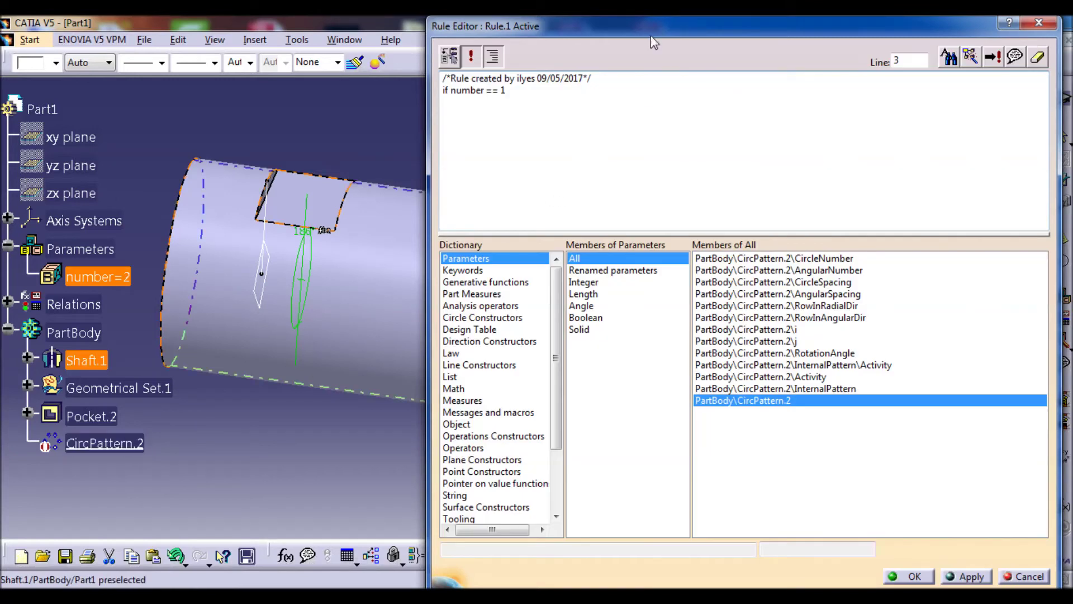
left_click_drag(651, 27, 609, 27)
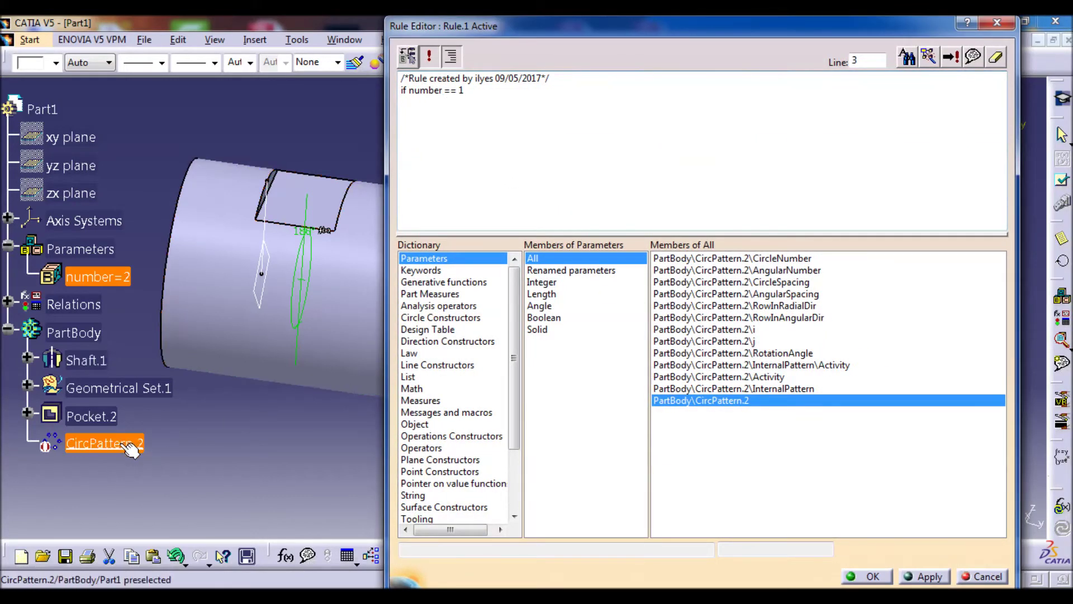
double_click(737, 377)
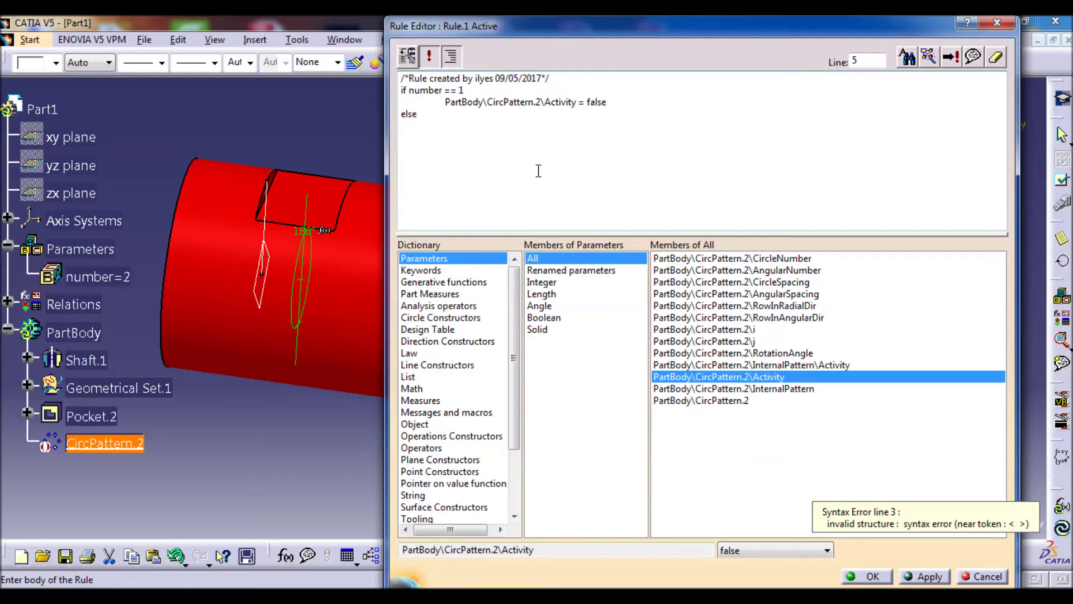
Step: Complete the rule's else branch with PartBody\CircPattern.2\Activity = true, reusing the activity parameter name, and validate the rule
mouse_move(446, 103)
left_mouse_down()
mouse_move(579, 103)
mouse_move(450, 106)
left_mouse_up()
left_click(571, 160)
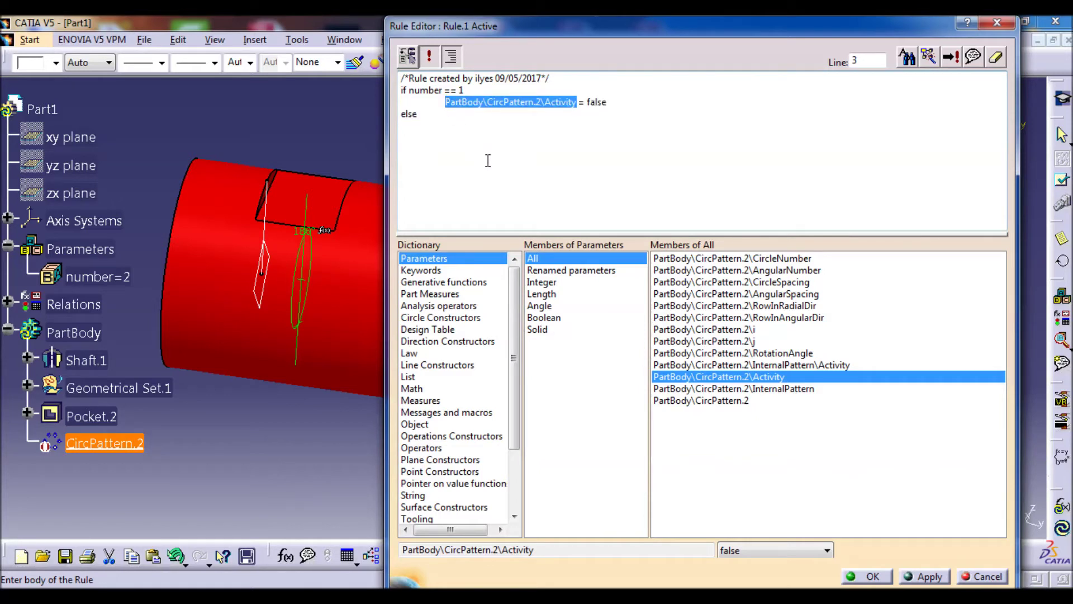
key("ctrl+c")
left_click(463, 137)
key("ctrl+v")
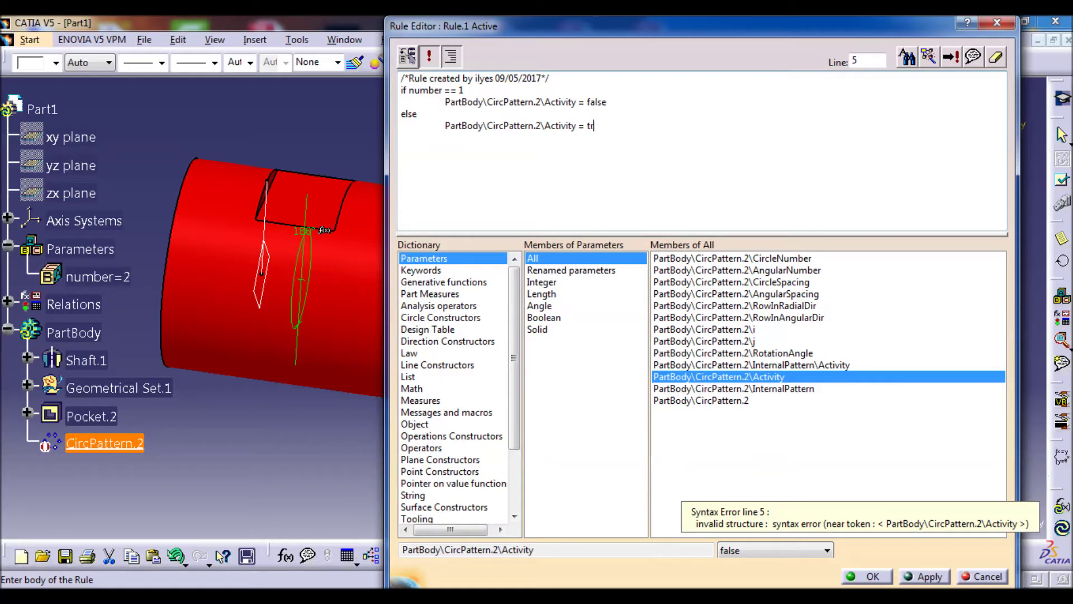
left_click(863, 578)
Step: Set the number parameter to 1 to test the rule on the circular pattern and inspect the shaft
middle_click_drag(410, 223, 401, 202)
scroll(137, 287, "down", 1)
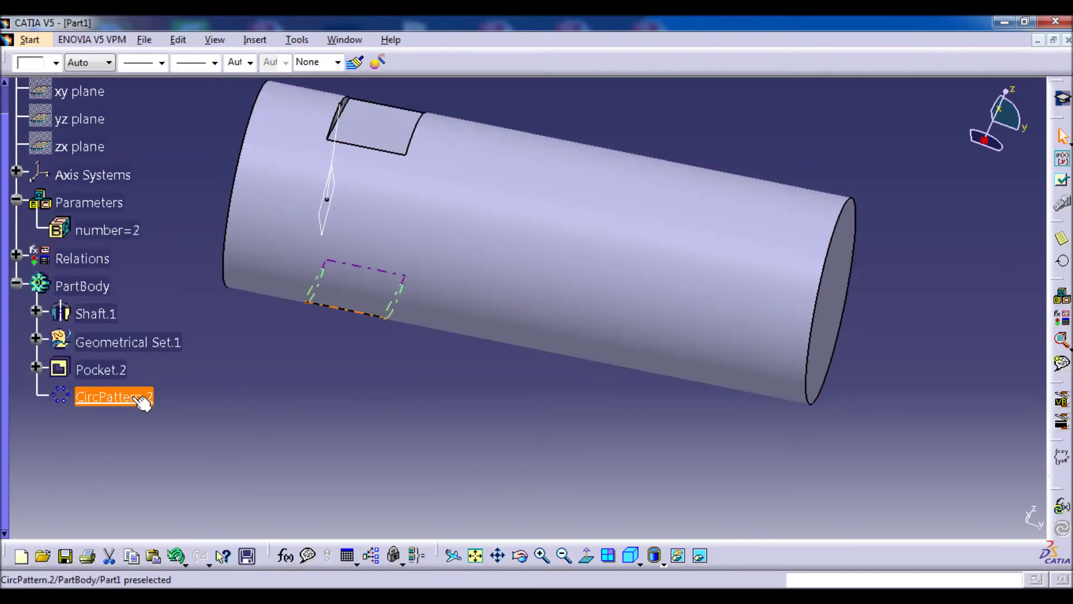
left_click(124, 227)
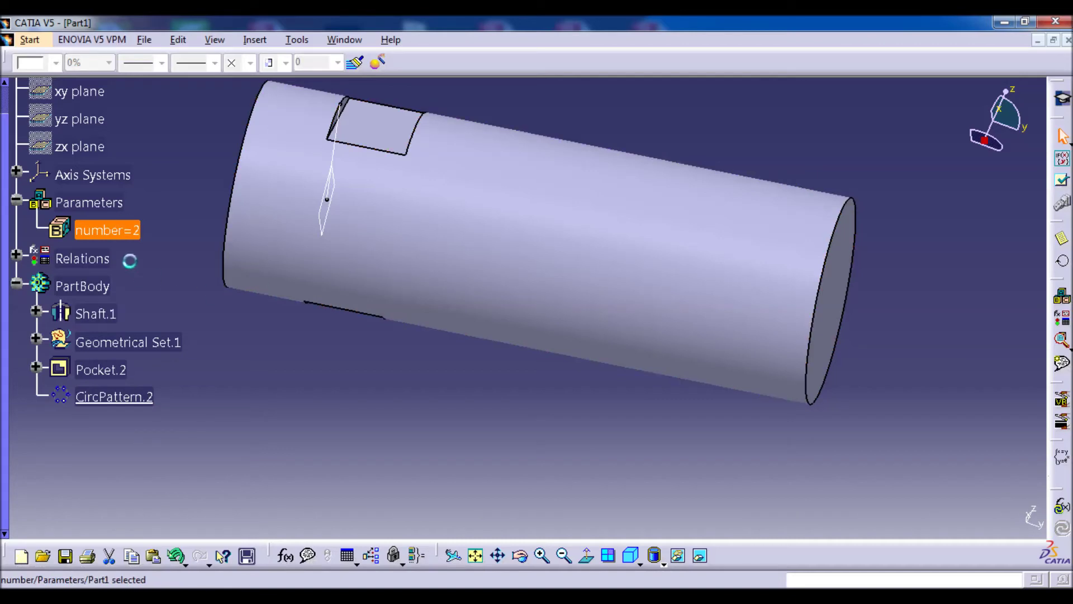
double_click(137, 233)
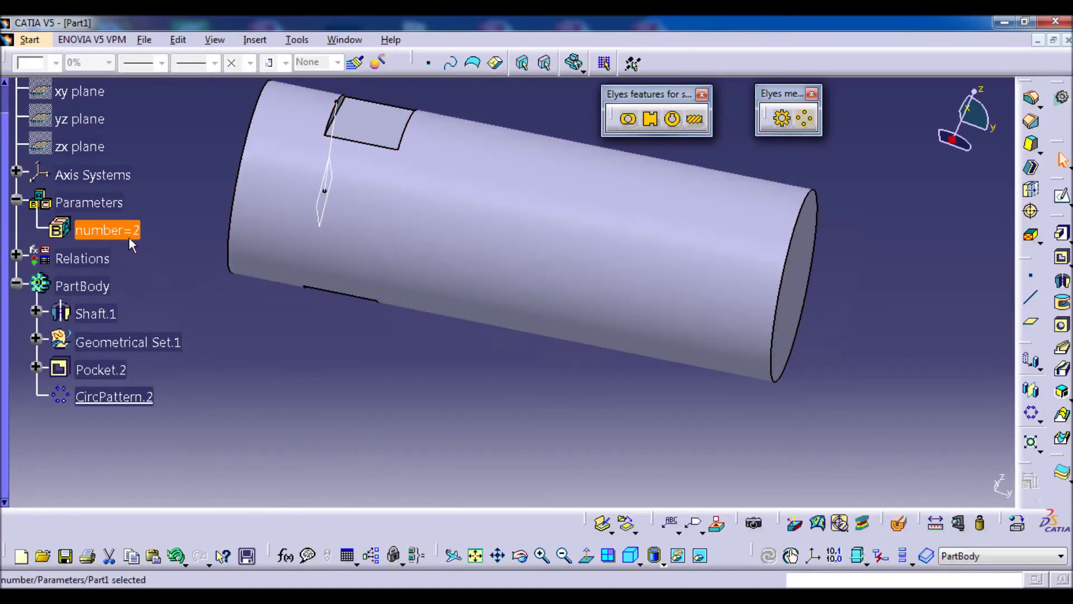
type("1")
key("Return")
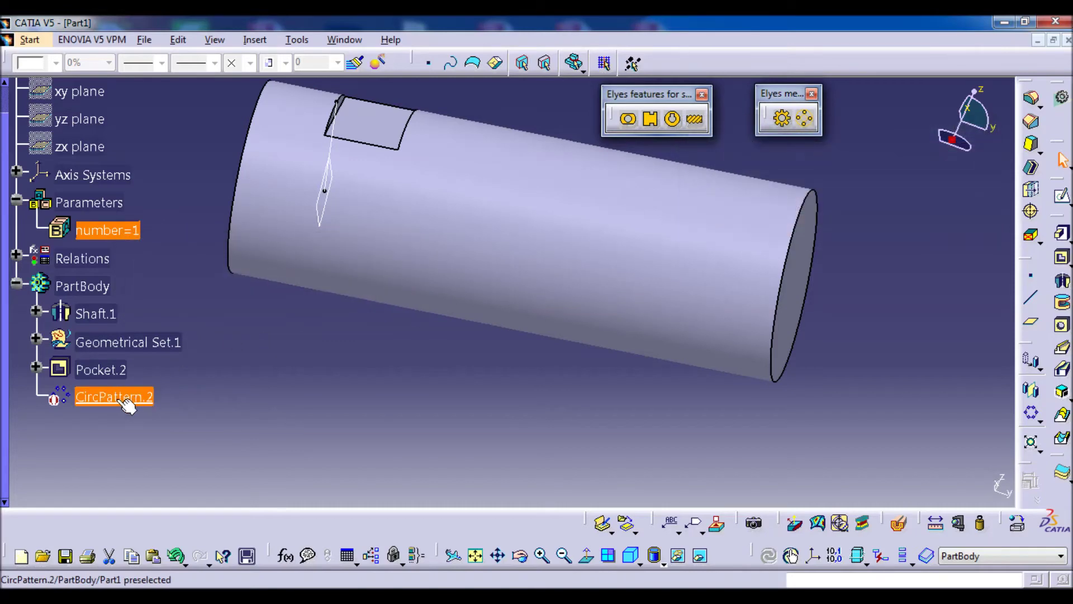
middle_click_drag(330, 246, 417, 267)
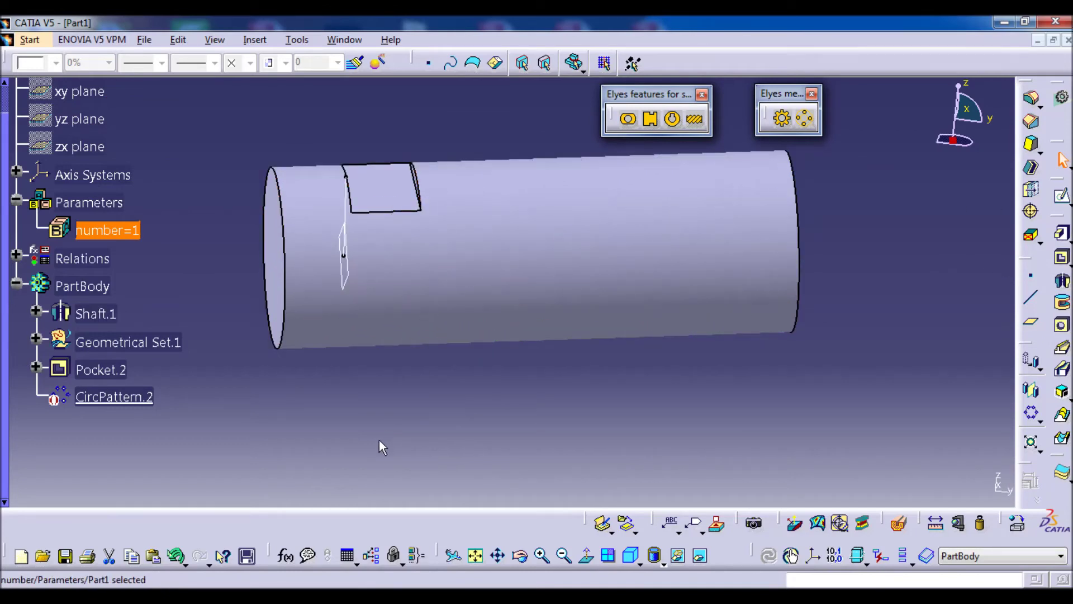
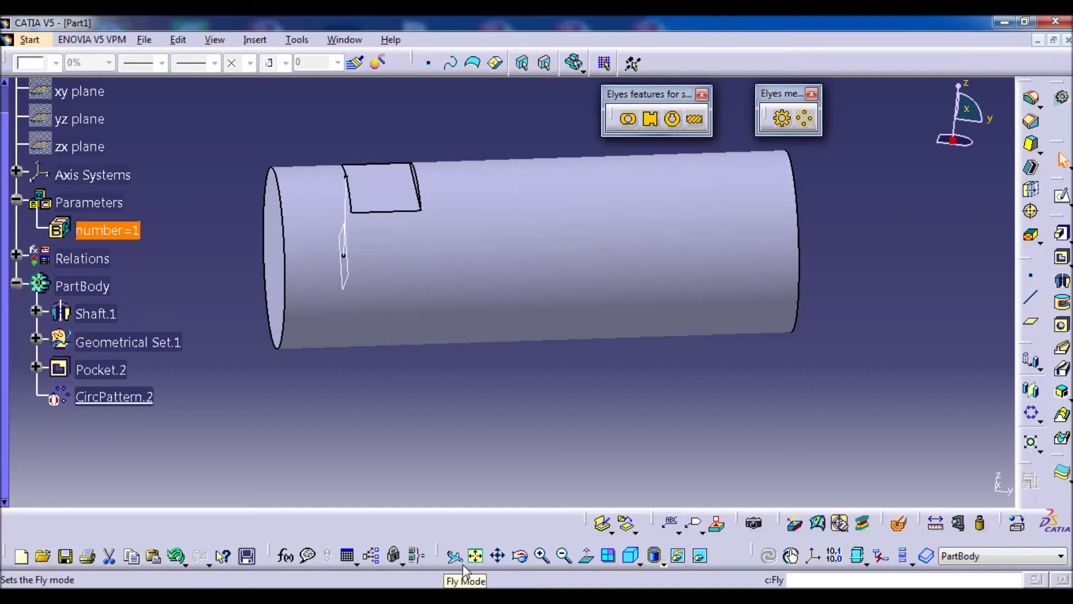
Step: Create a user feature from the part and name it flat_shaft
left_click(635, 531)
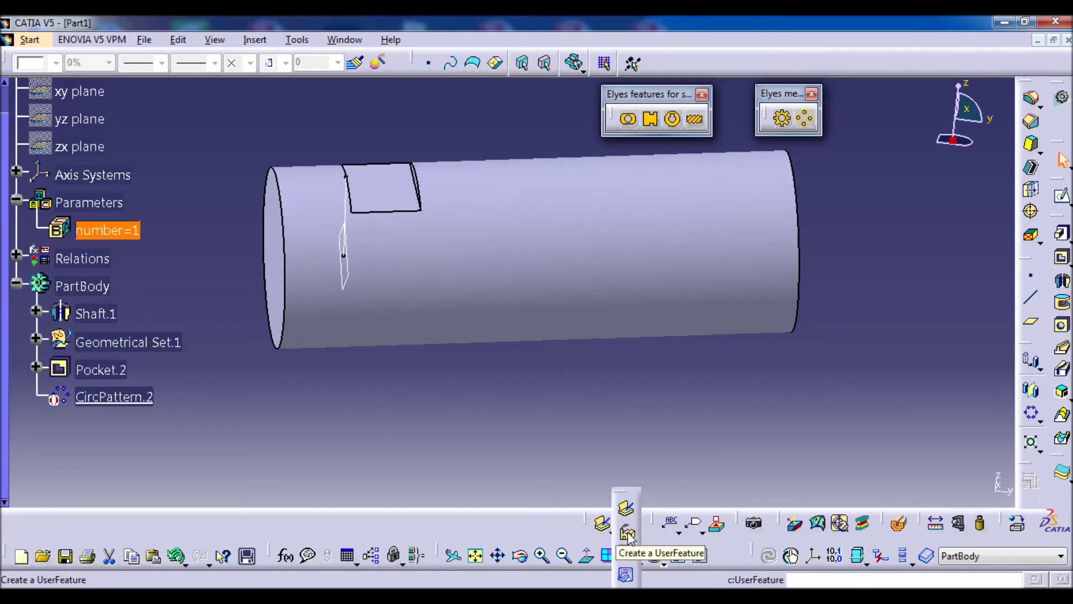
left_click(628, 534)
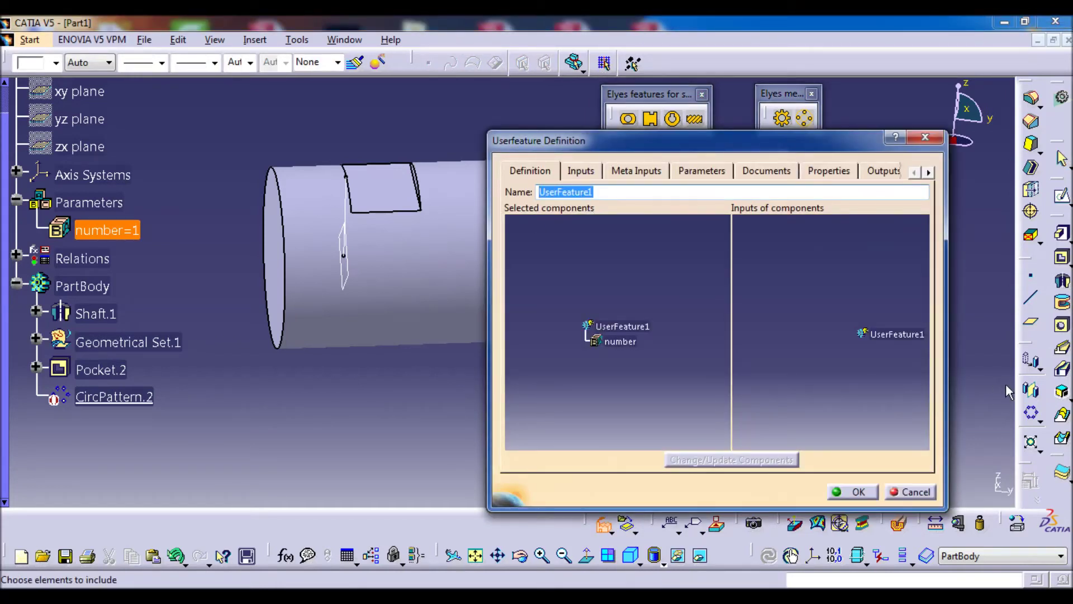
type("flat")
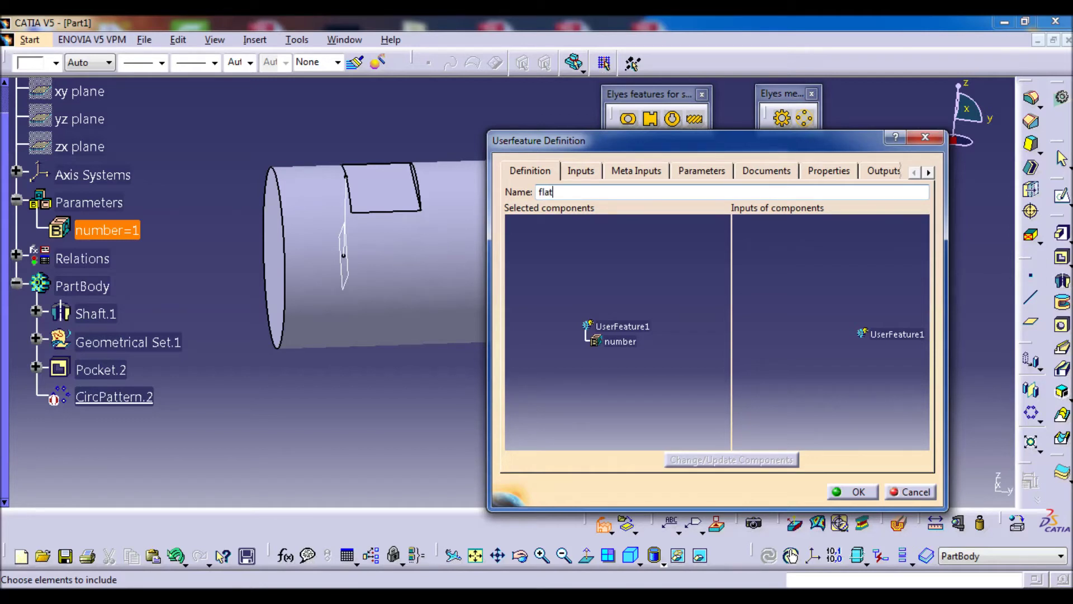
type("_shaft")
left_click(682, 360)
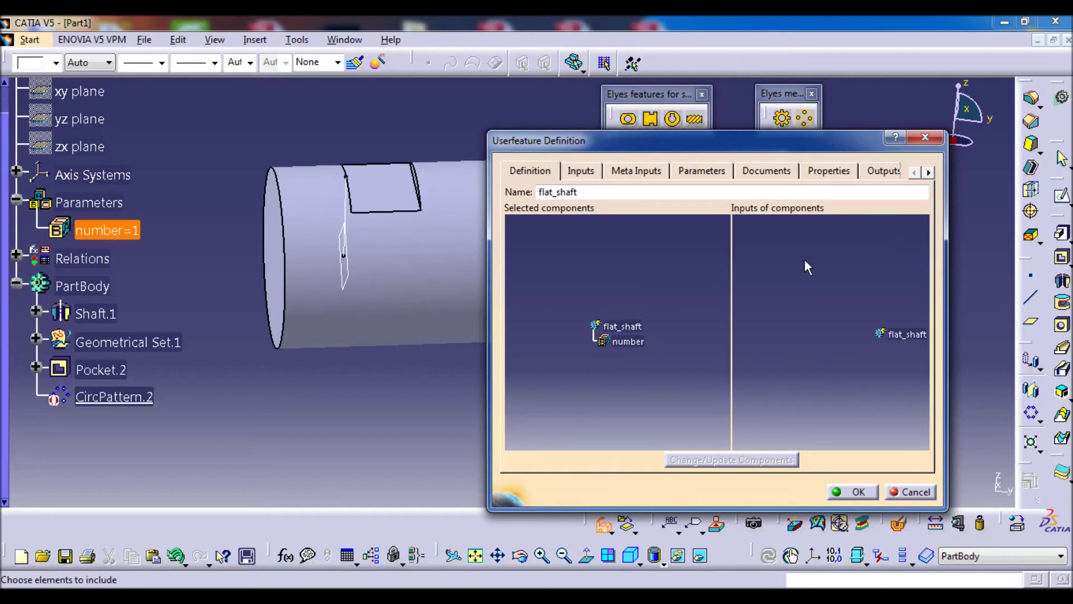
Step: Include the number parameter, Formula.1 and Rule.1 among the components of the flat_shaft user feature
left_click(137, 234)
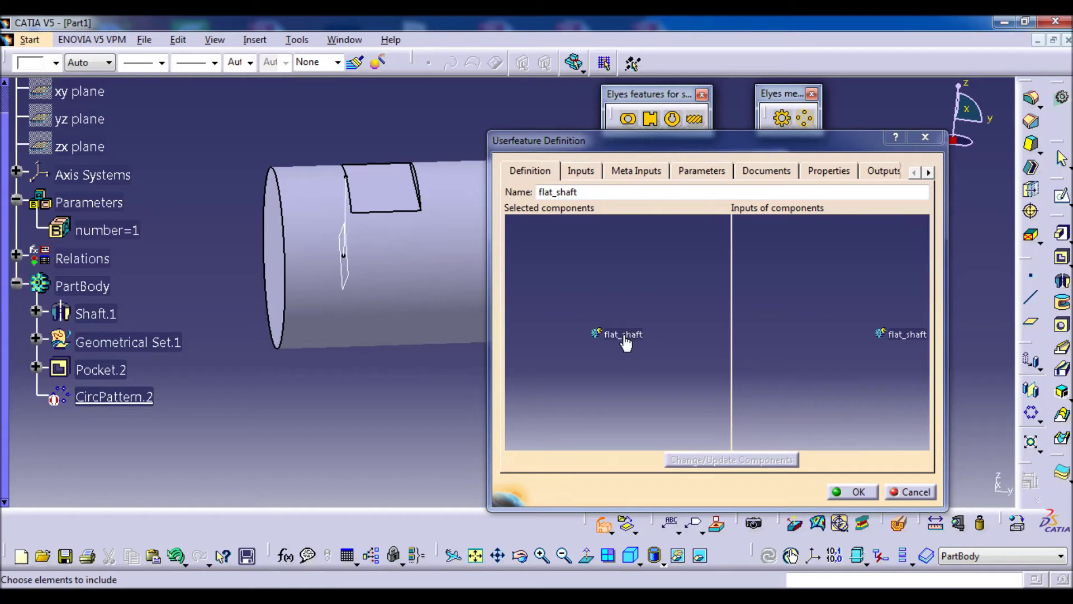
left_click(120, 234)
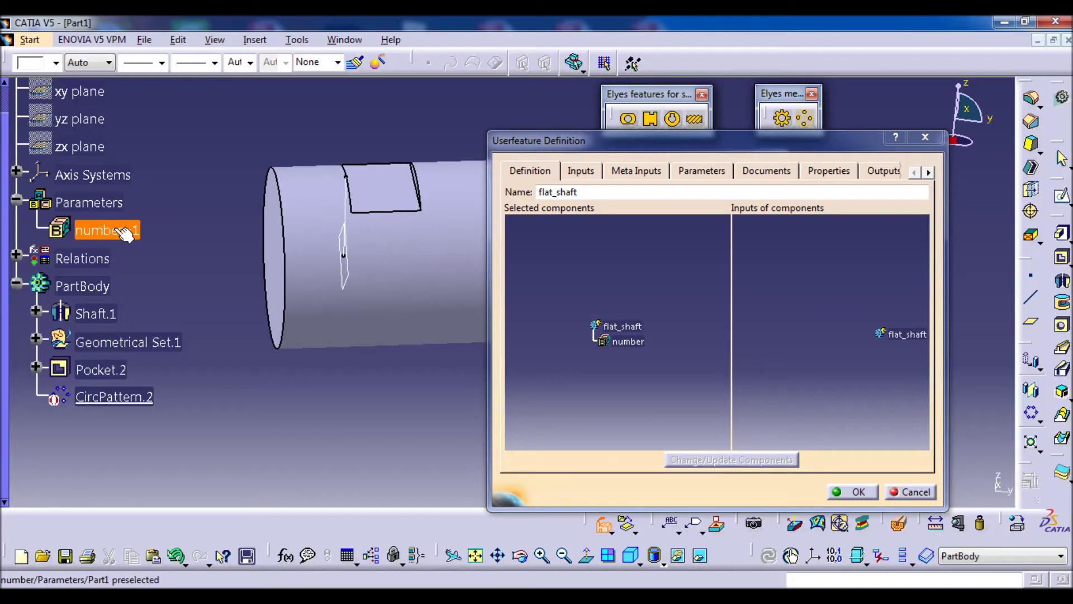
left_click(16, 256)
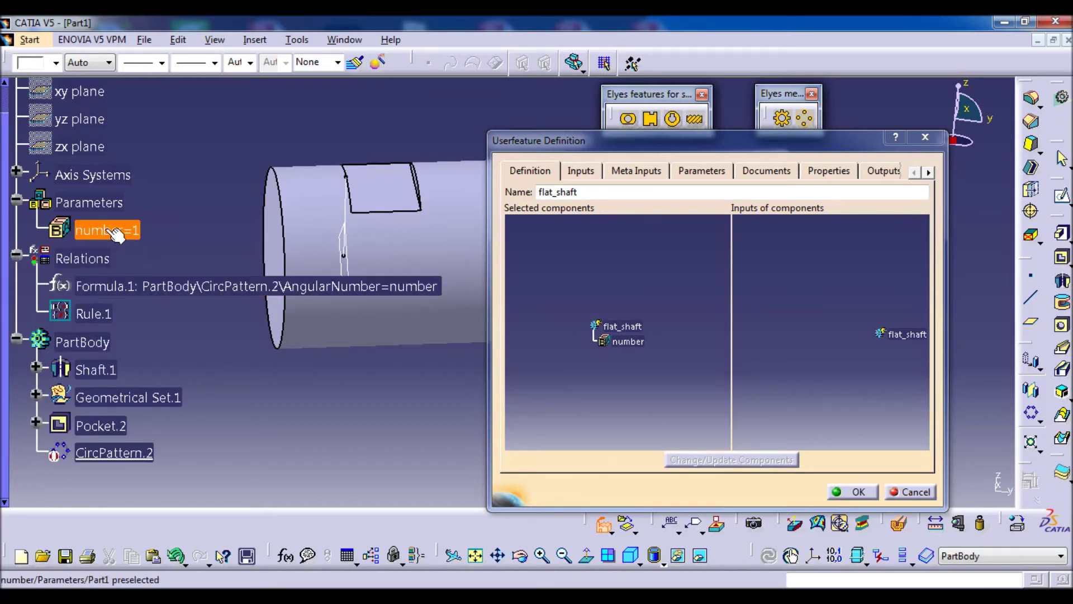
left_click(119, 287)
left_click(94, 314)
scroll(100, 326, "down", 3)
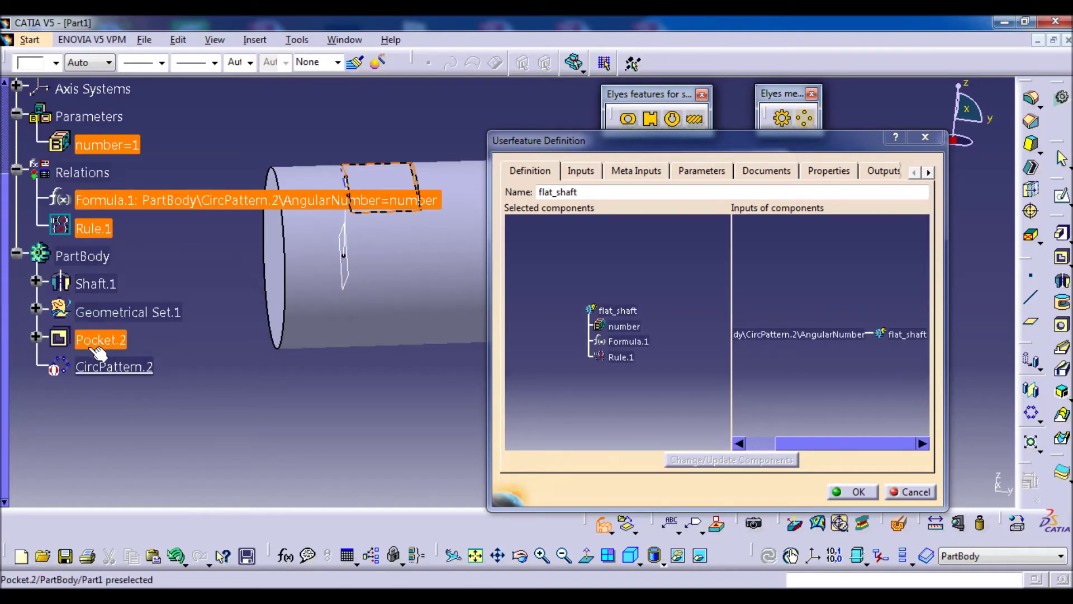
Step: Add Geometrical Set.1, Pocket.2, CircPattern.2 and the pocket's Sketch.4 to the user feature's components
left_click(119, 317)
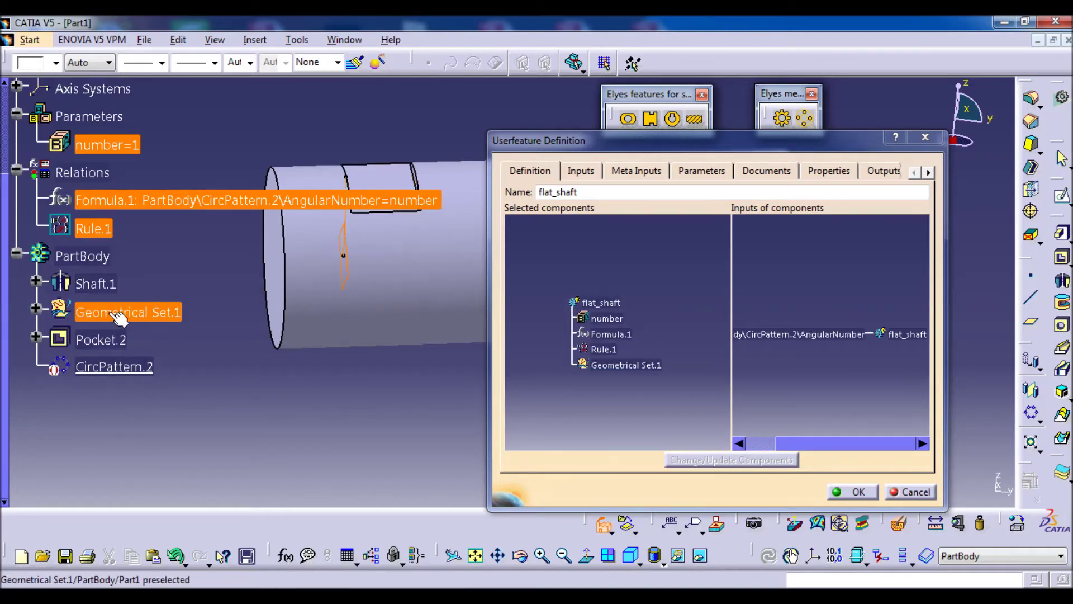
left_click(112, 343)
left_click(112, 369)
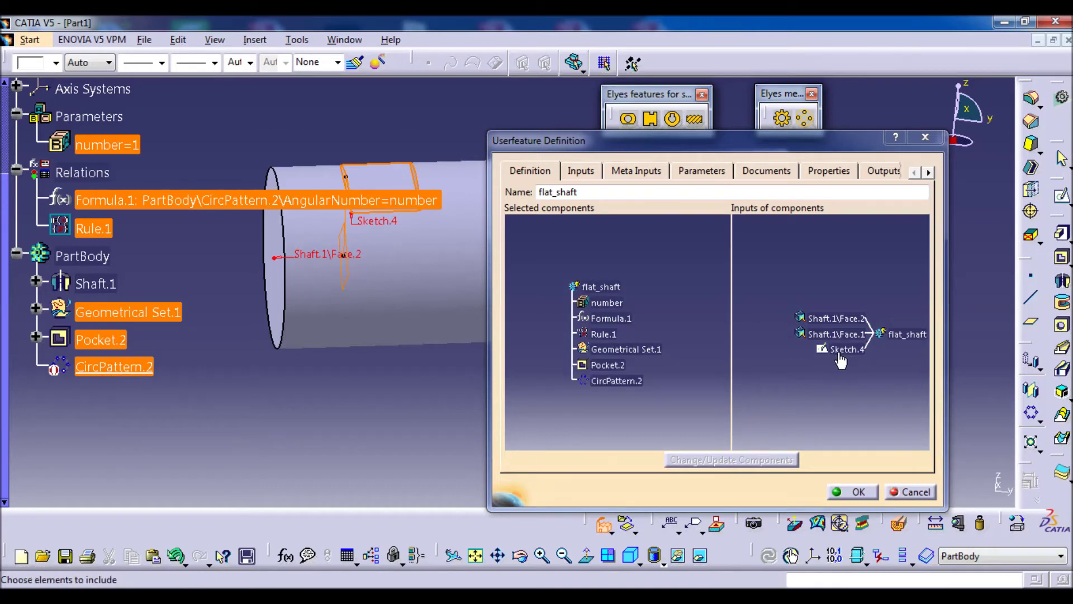
left_click(36, 337)
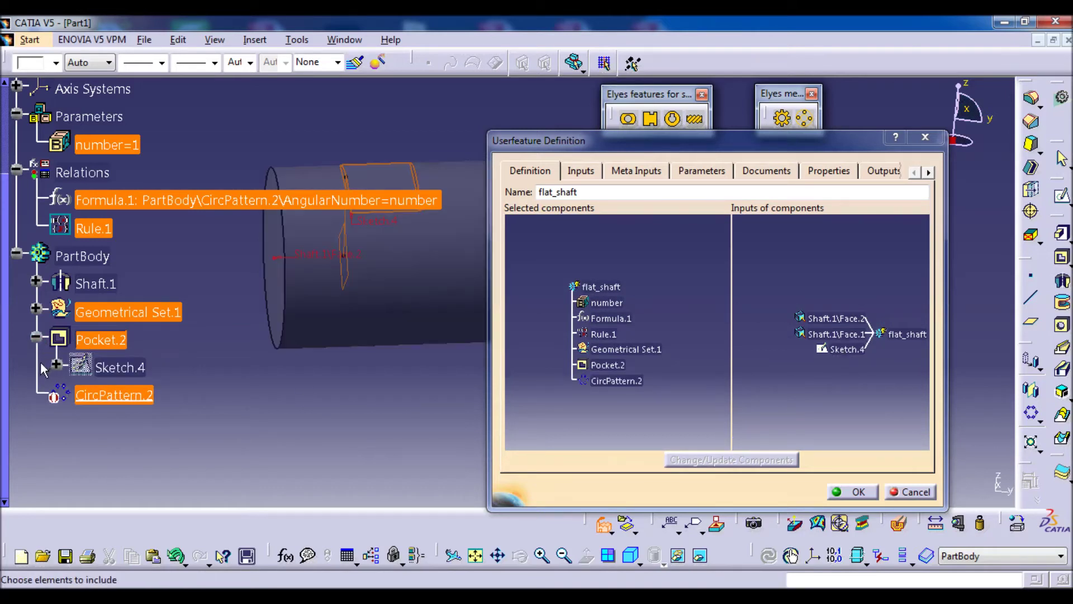
left_click(119, 372)
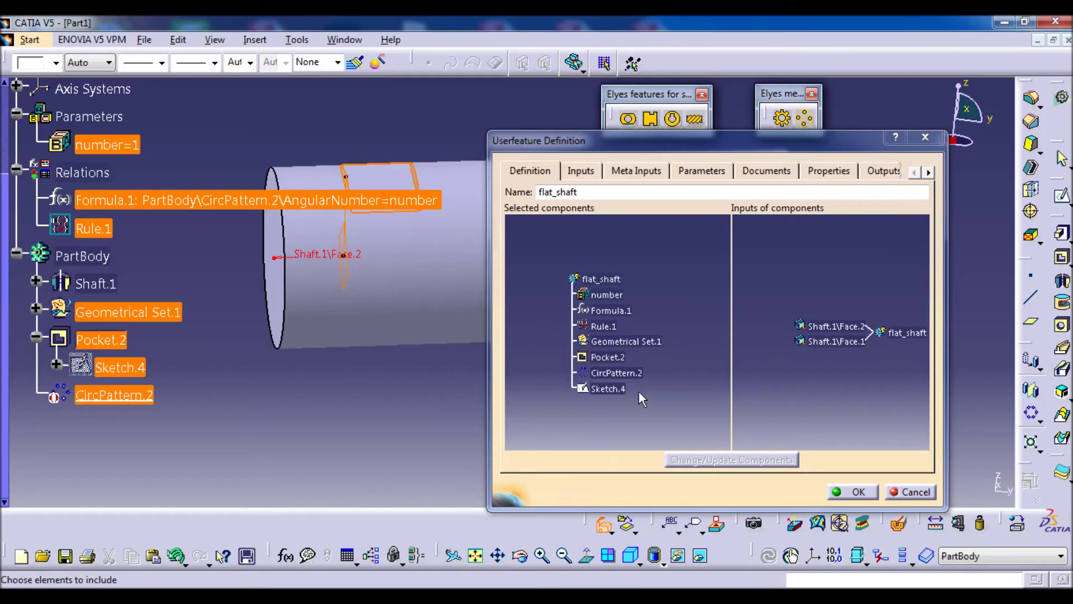
Step: Publish the number parameter of the user feature under its own name
left_click(688, 178)
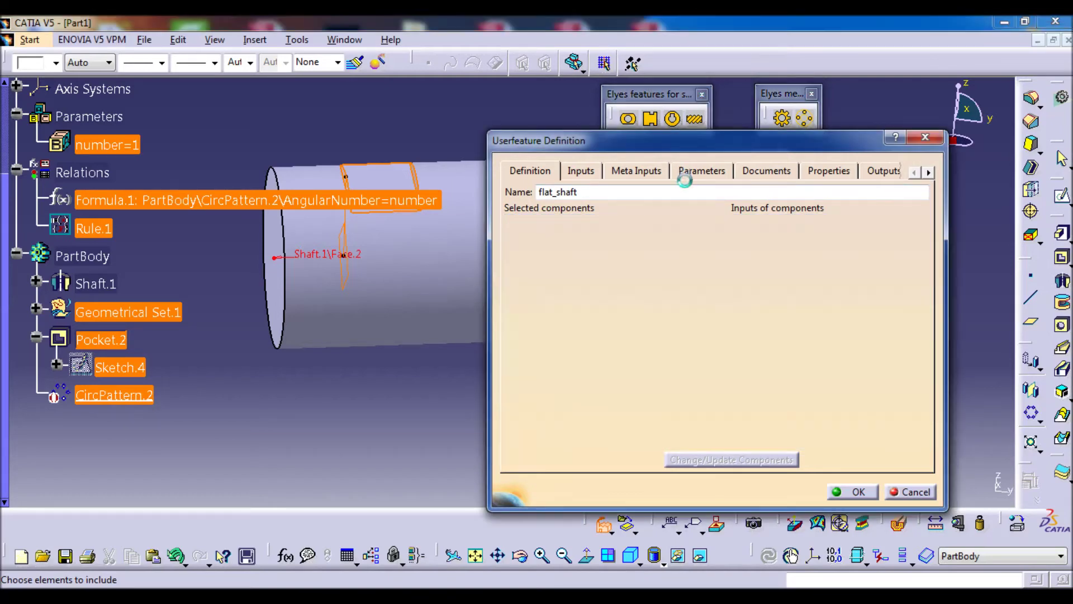
left_click_drag(691, 194, 750, 196)
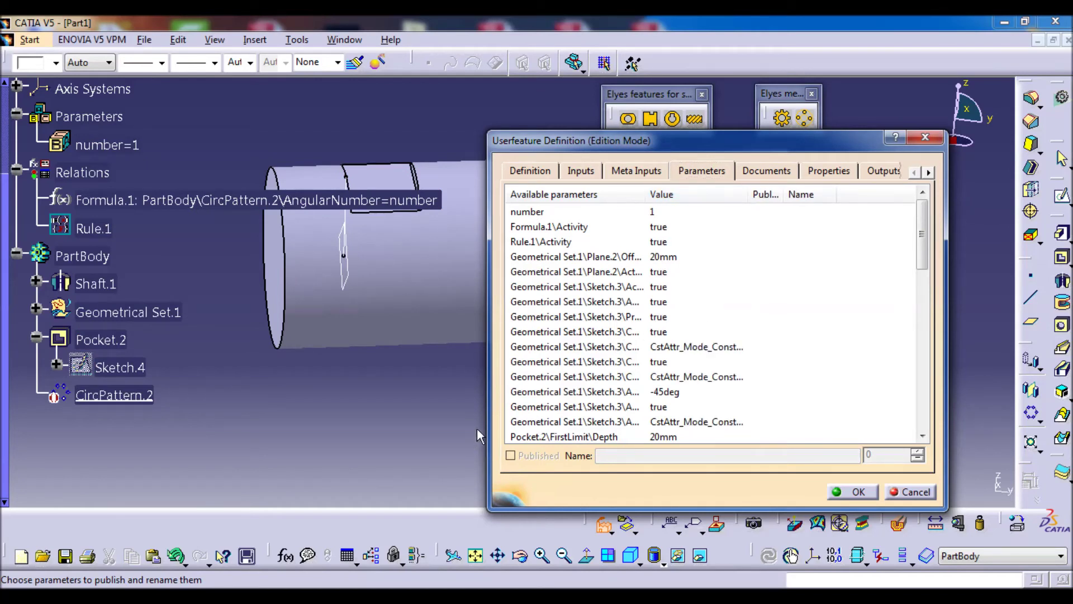
left_click(530, 215)
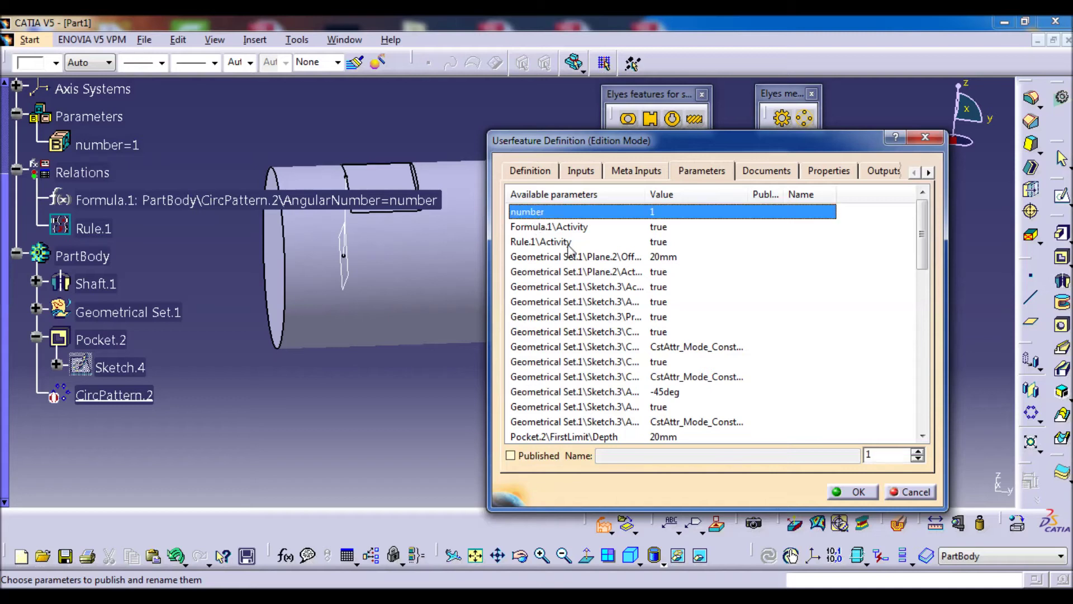
left_click(511, 456)
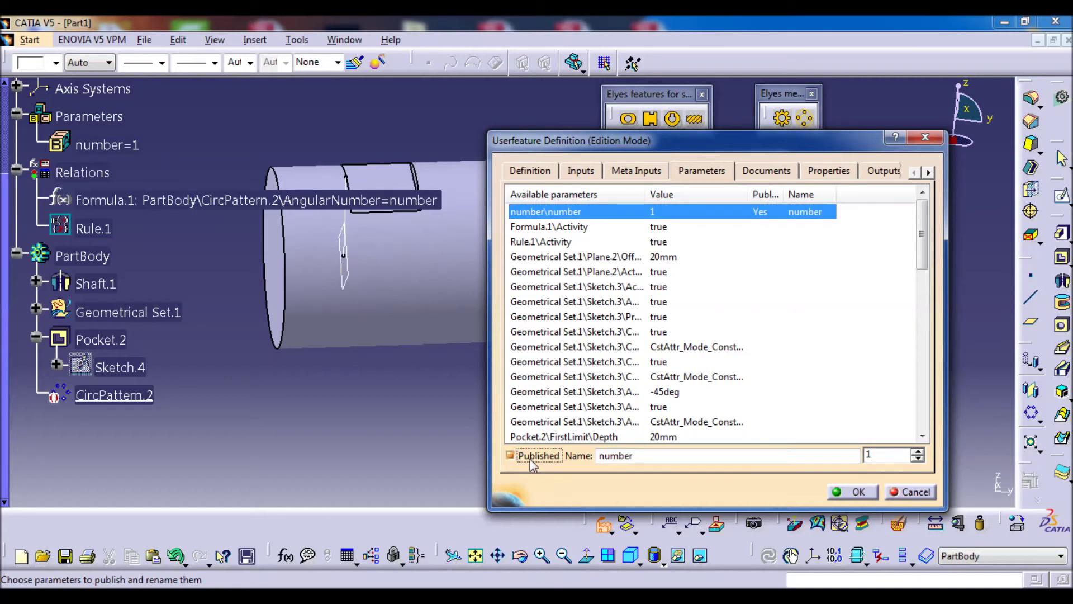
Step: Publish the Plane.2 offset parameter as position and the Sketch.3 Angle.7 parameter as angle
left_click(641, 257)
left_click_drag(645, 195, 701, 195)
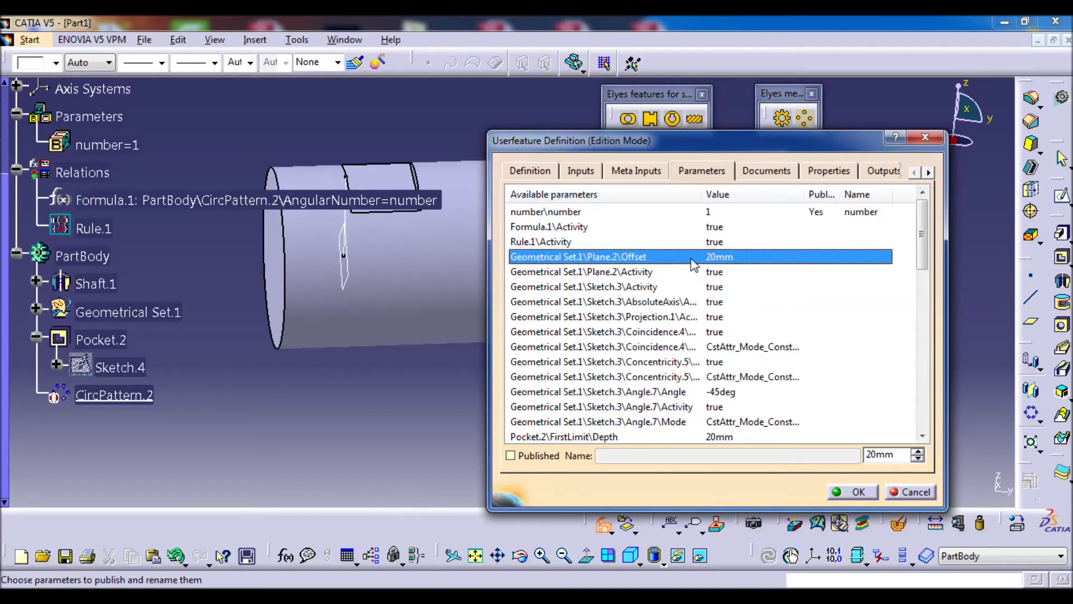
left_click(539, 456)
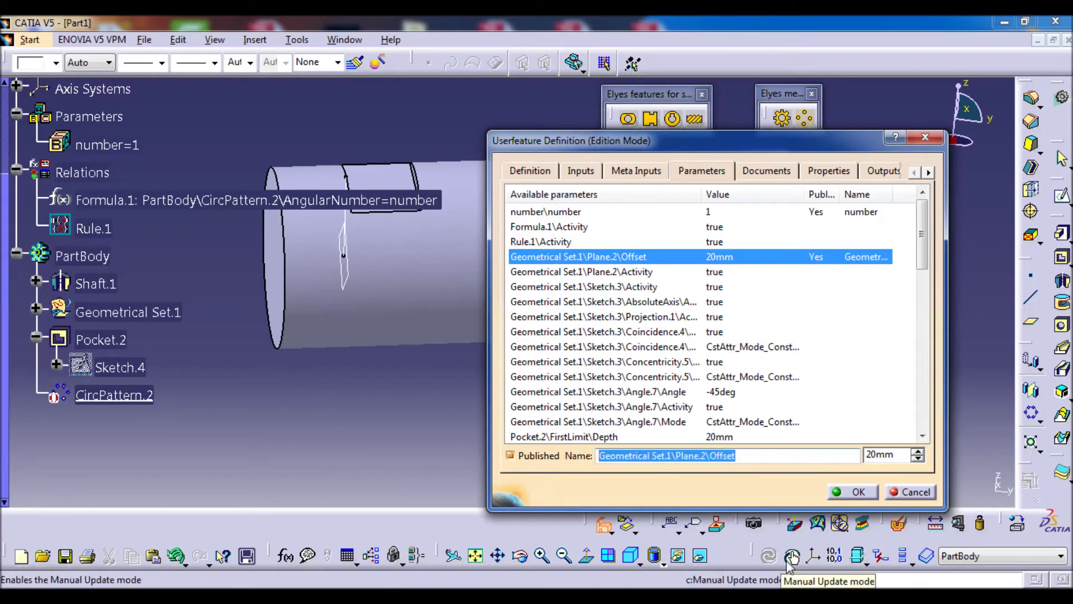
type("position")
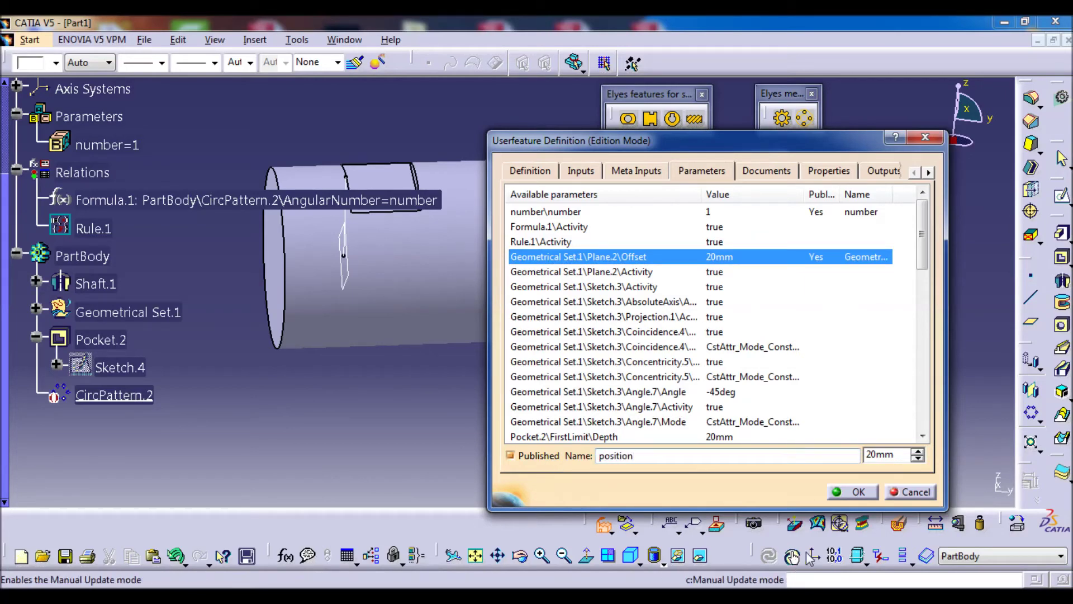
left_click(699, 391)
left_click(553, 455)
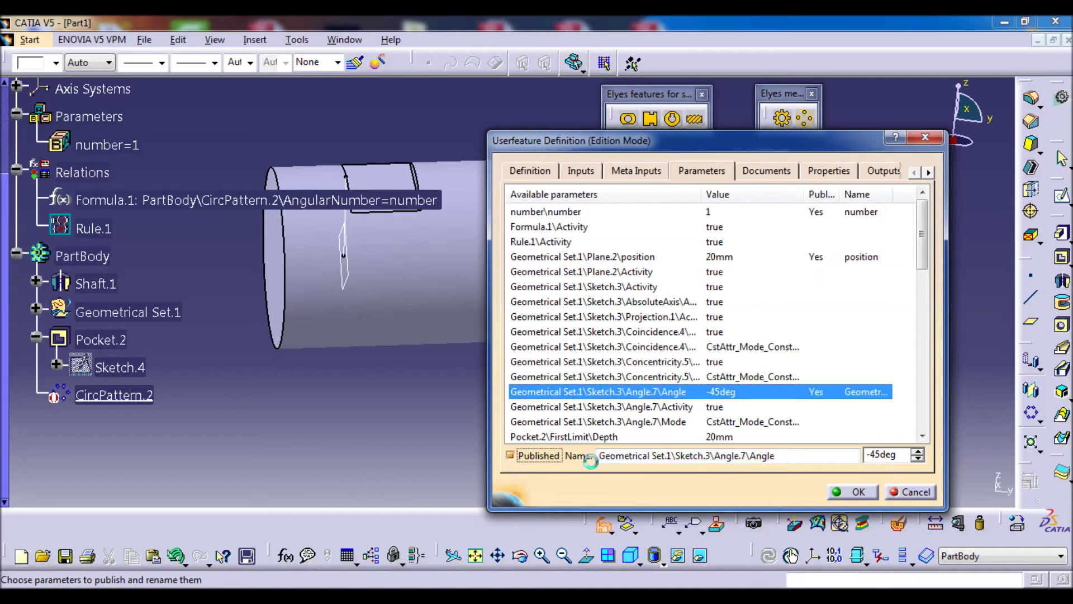
type("ang")
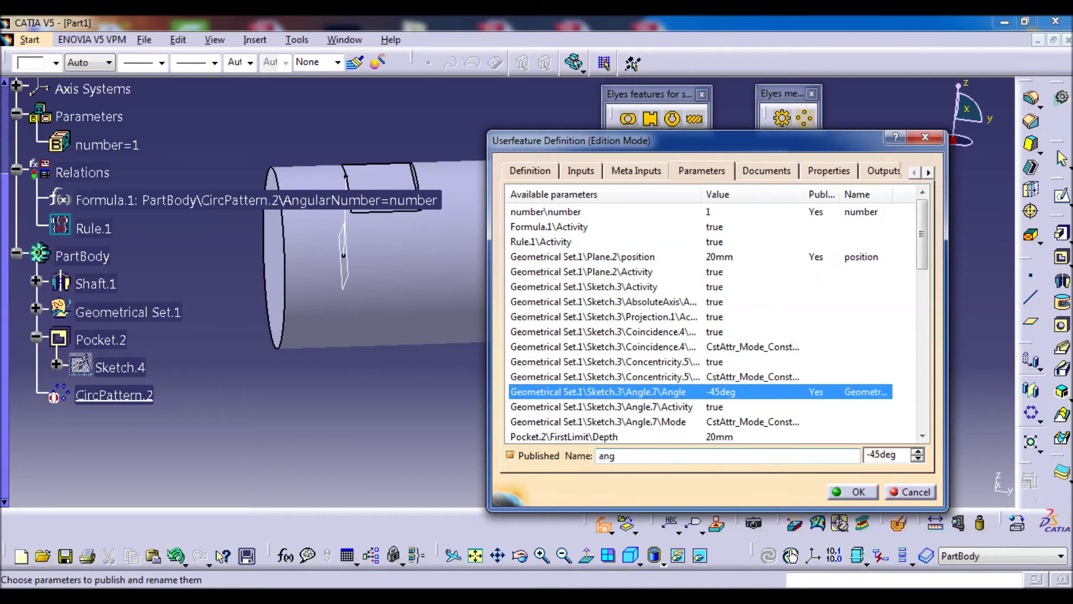
Step: Publish the Pocket.2 first limit depth parameter under the name length
left_click(684, 436)
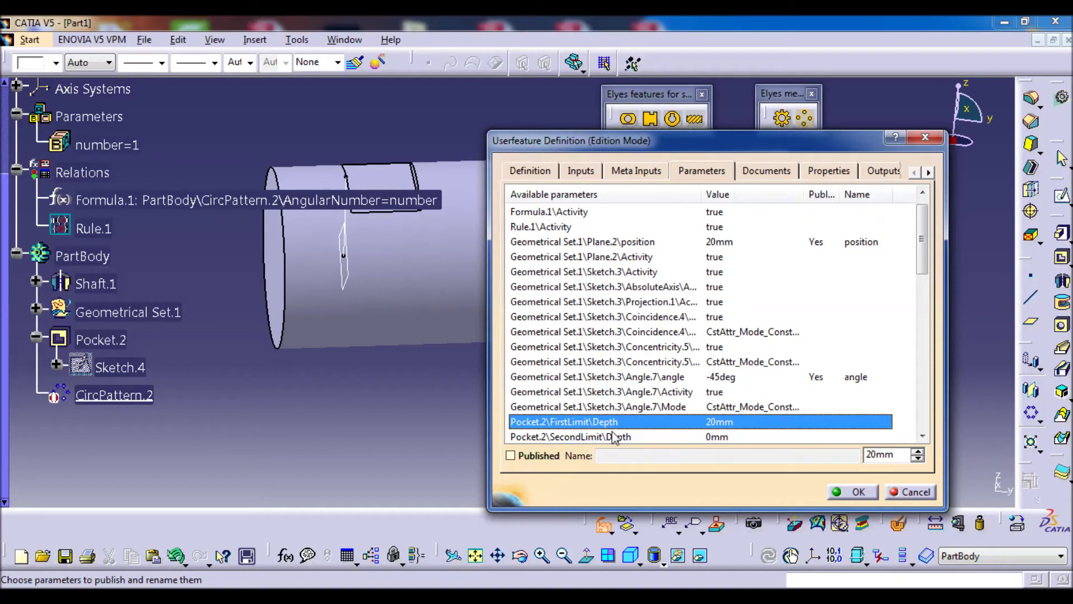
left_click(515, 455)
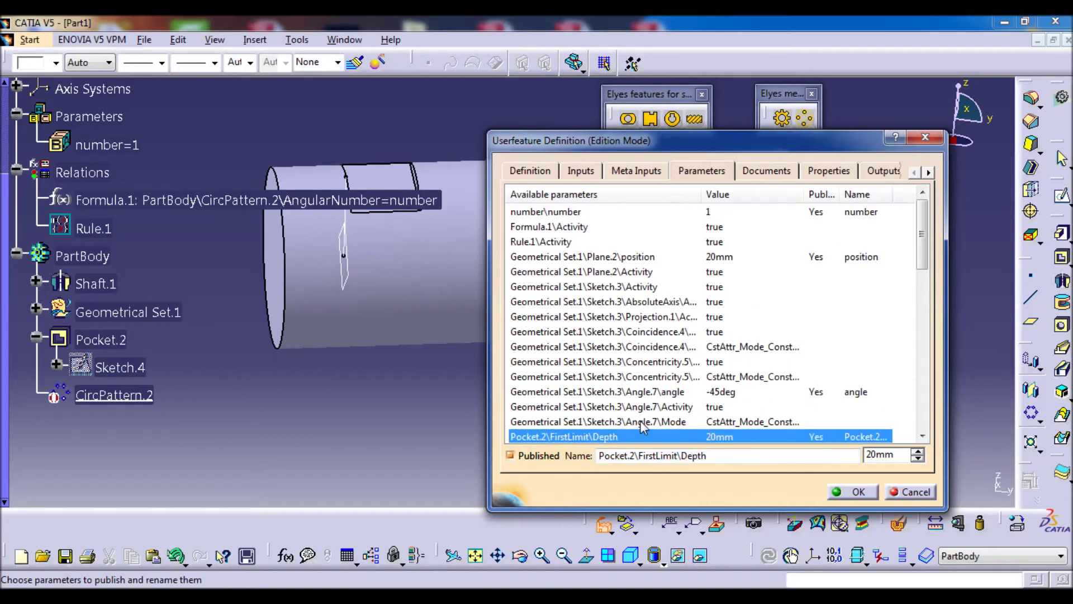
left_click_drag(725, 456, 593, 457)
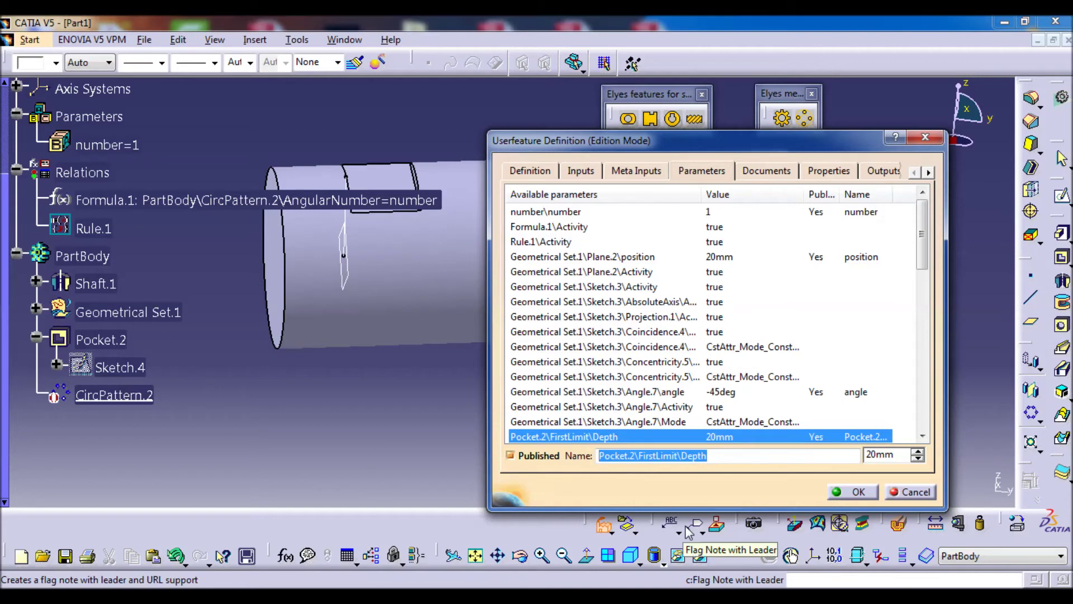
type("length")
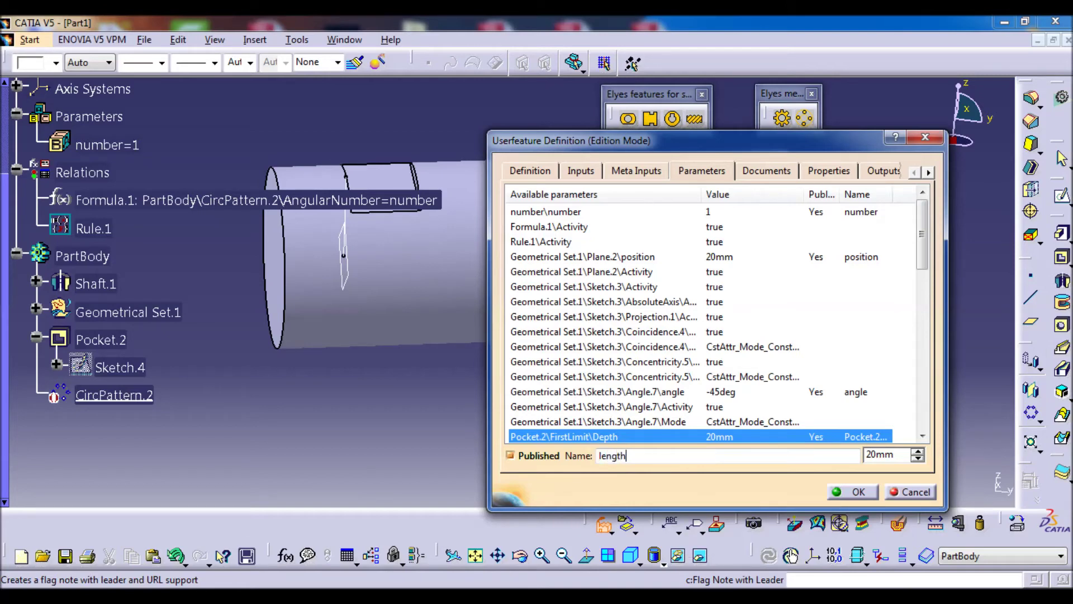
Step: Publish the Sketch.4 Offset.16 parameter as depth and validate the user feature definition
left_click_drag(923, 249, 921, 338)
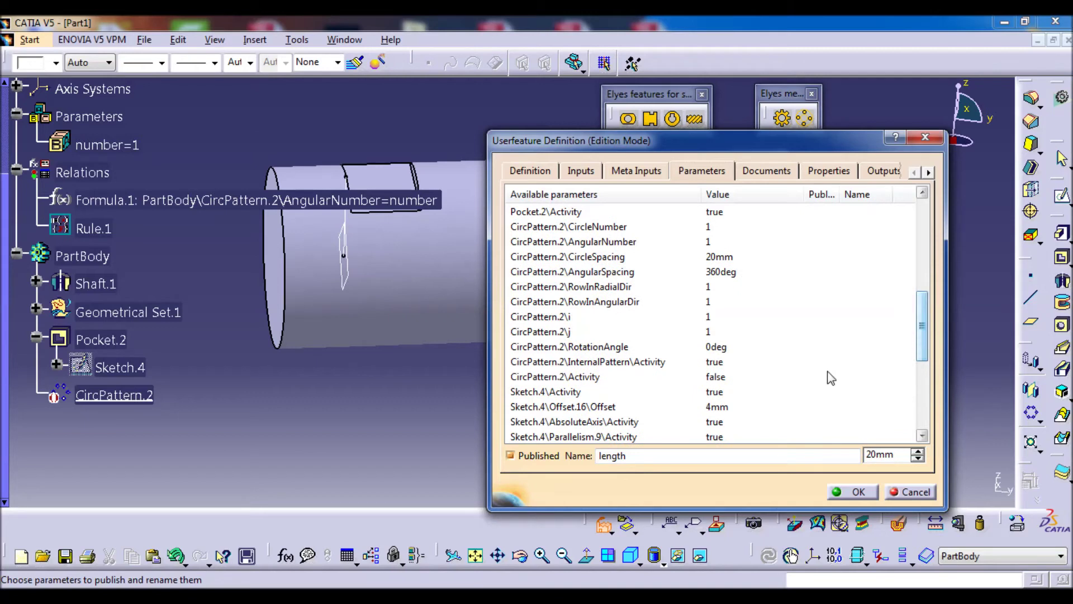
left_click(594, 409)
left_click(515, 458)
left_click_drag(718, 459, 591, 510)
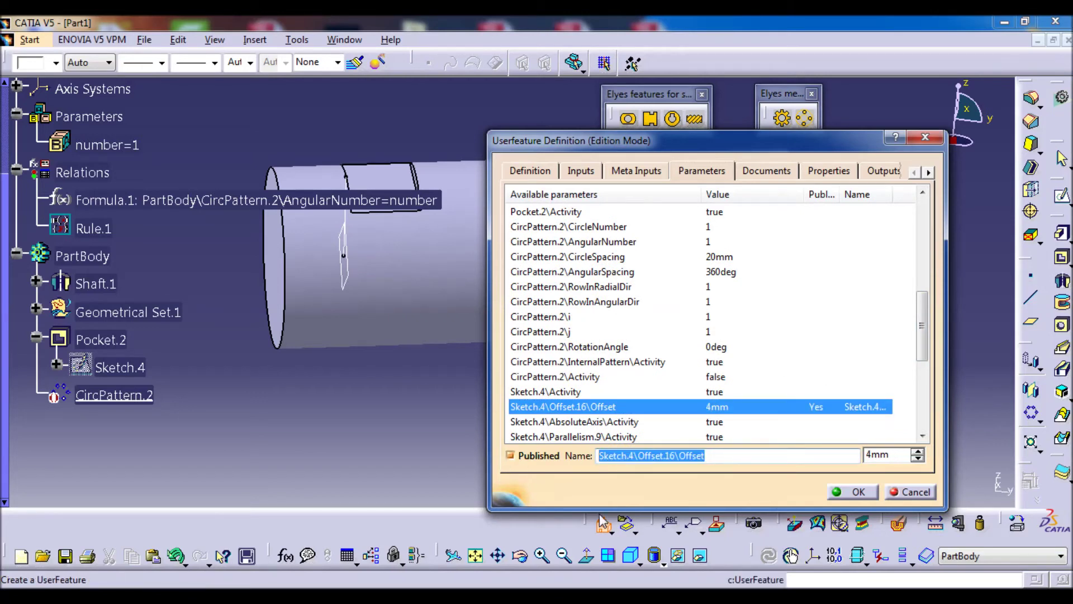
type("de")
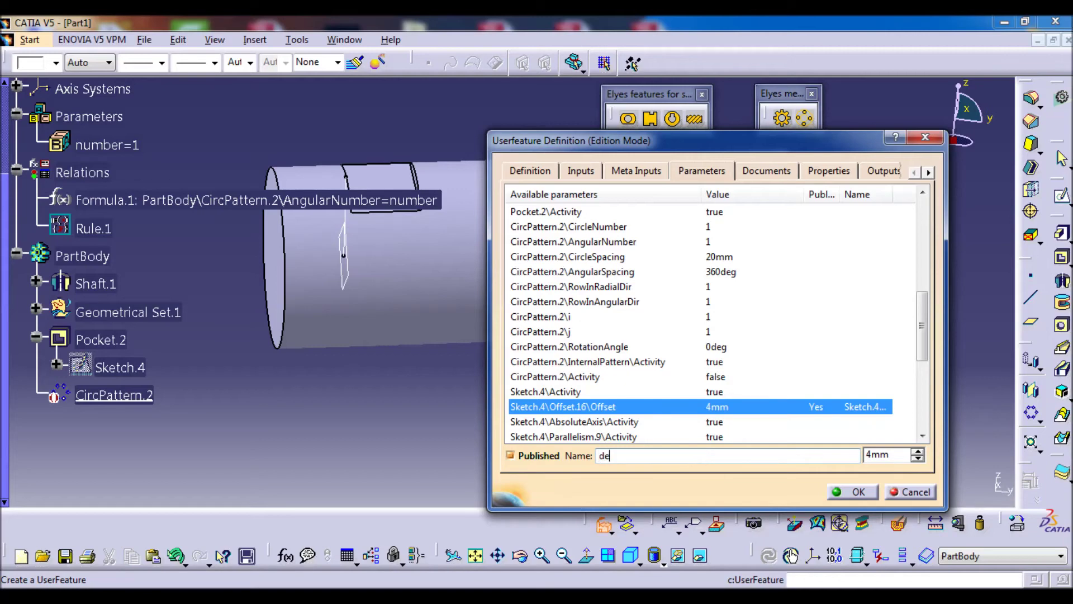
type("pth1")
left_click(852, 492)
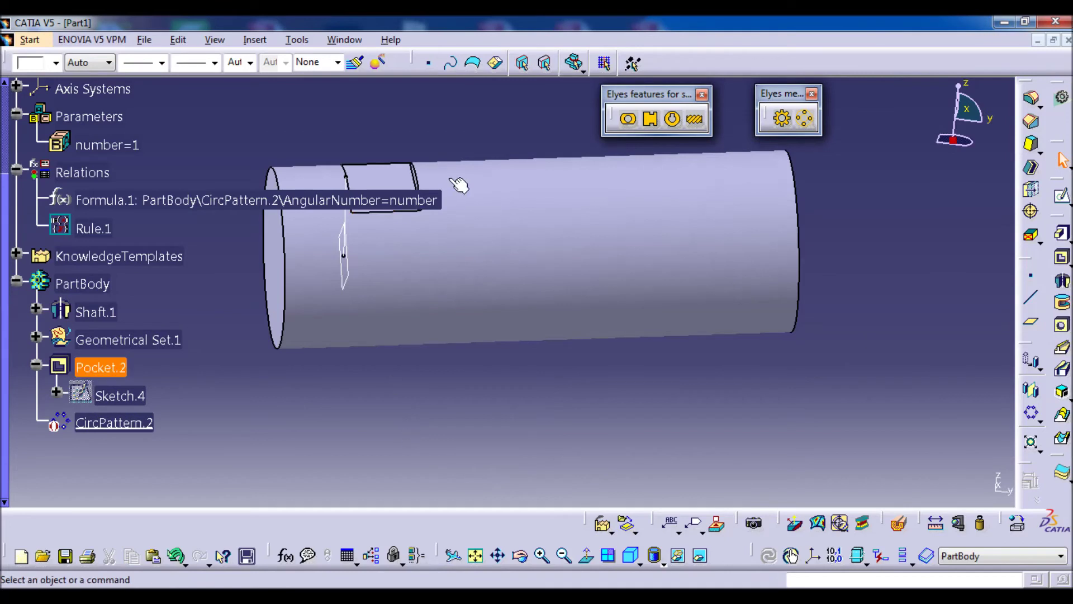
Step: Expand the flat_shaft knowledge template in the tree and review its published parameters
left_click(17, 253)
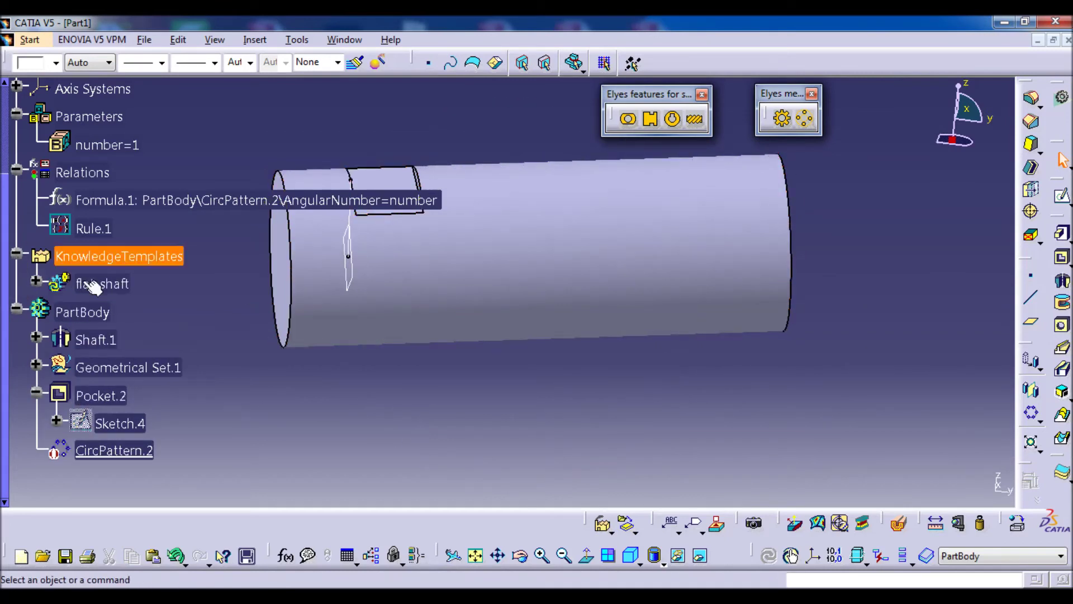
left_click(36, 281)
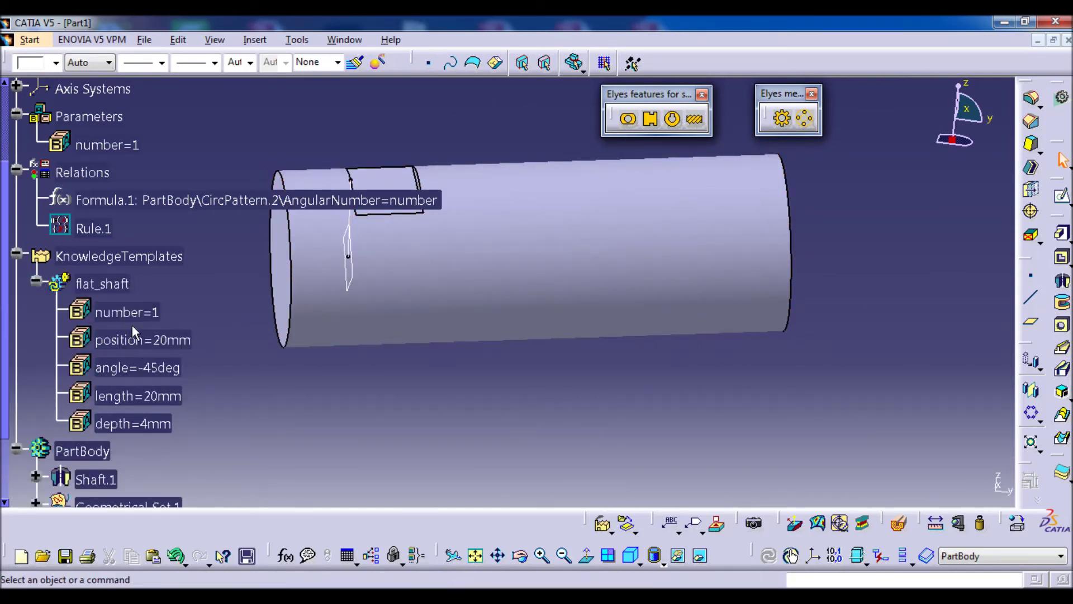
scroll(115, 435, "down", 1)
scroll(270, 402, "down", 1)
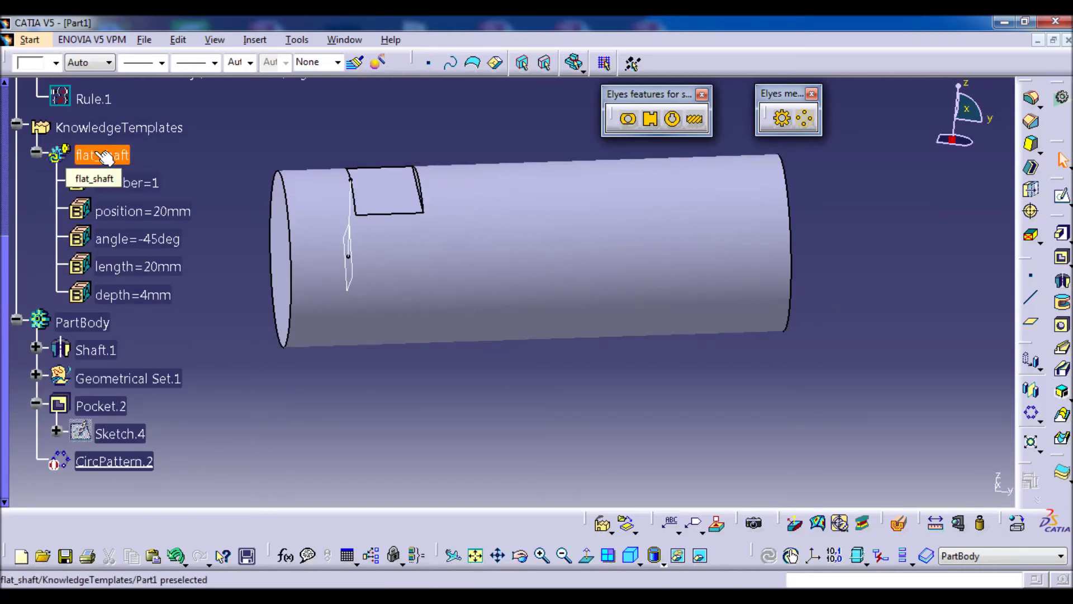
Step: Instantiate the flat_shaft template from selection, using the shaft's far end face and its outer cylindrical face as inputs
left_click(628, 524)
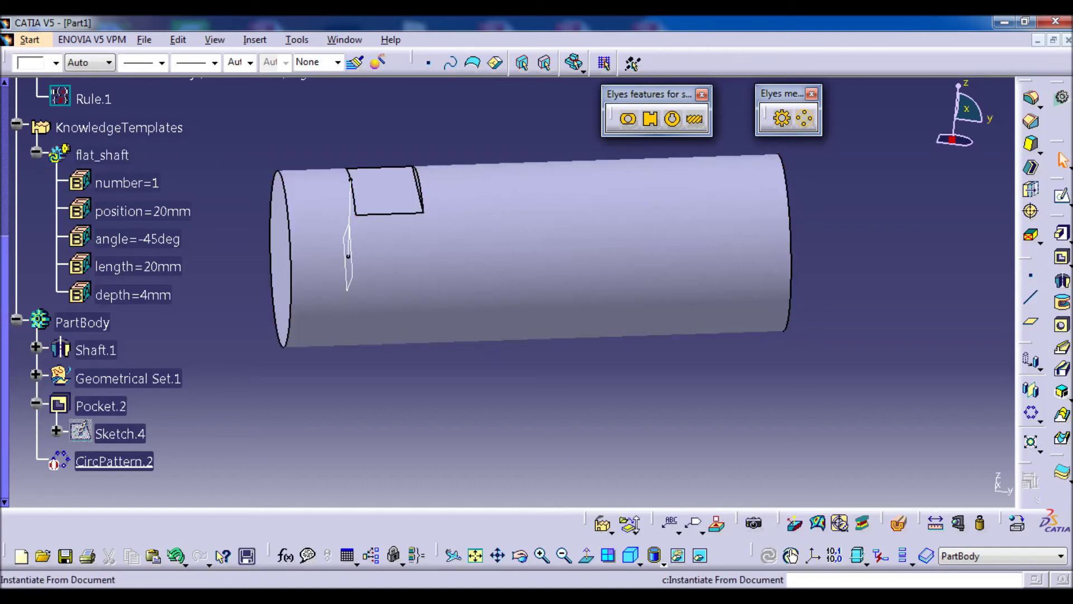
left_click(636, 532)
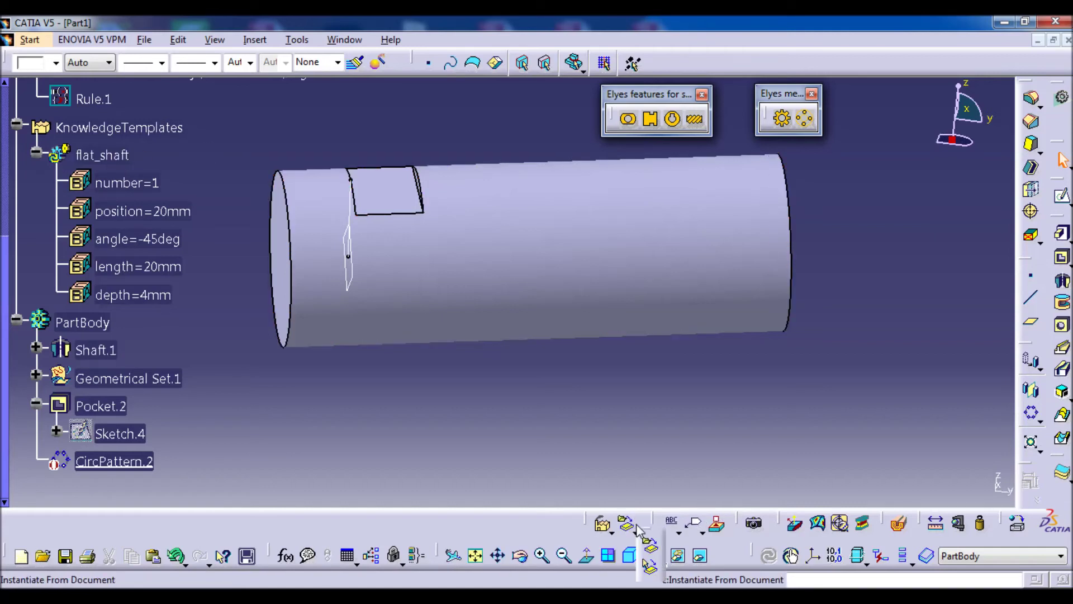
left_click(650, 566)
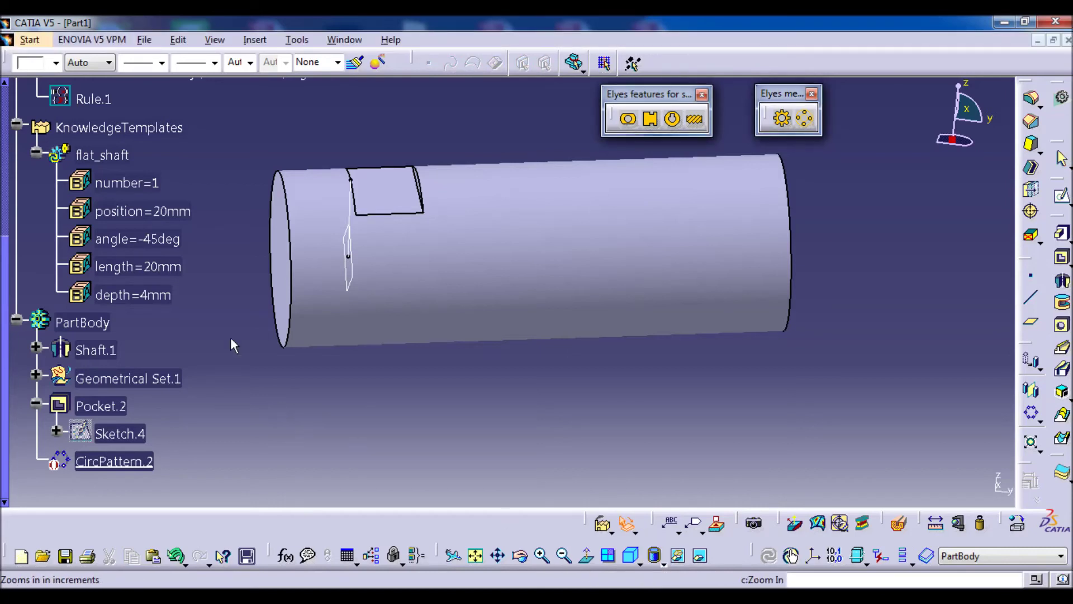
left_click(121, 159)
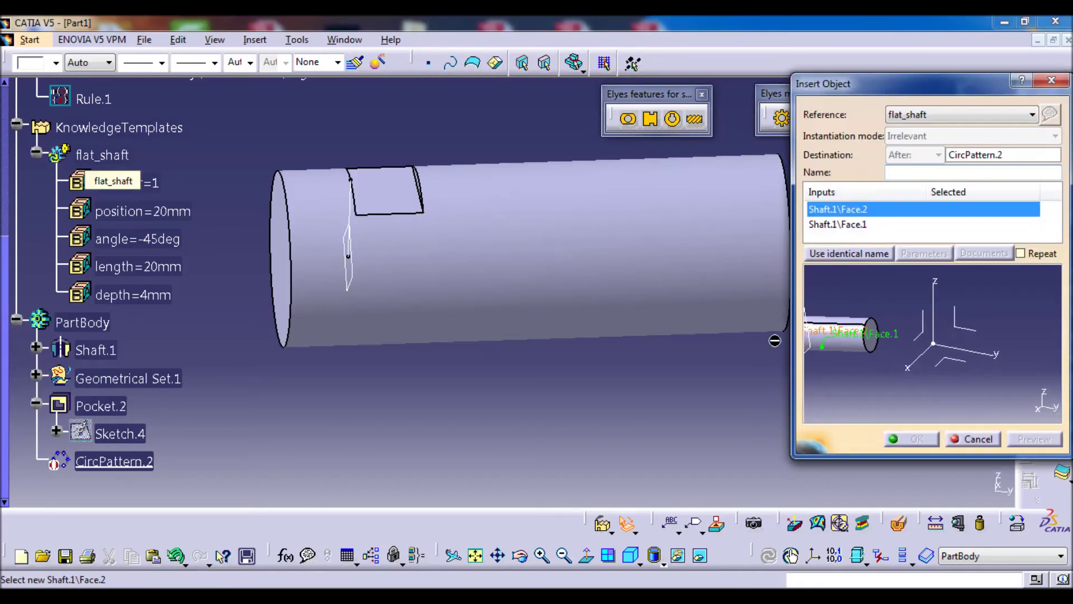
middle_click_drag(868, 327, 900, 351)
middle_click_drag(587, 232, 536, 299)
left_click(536, 299)
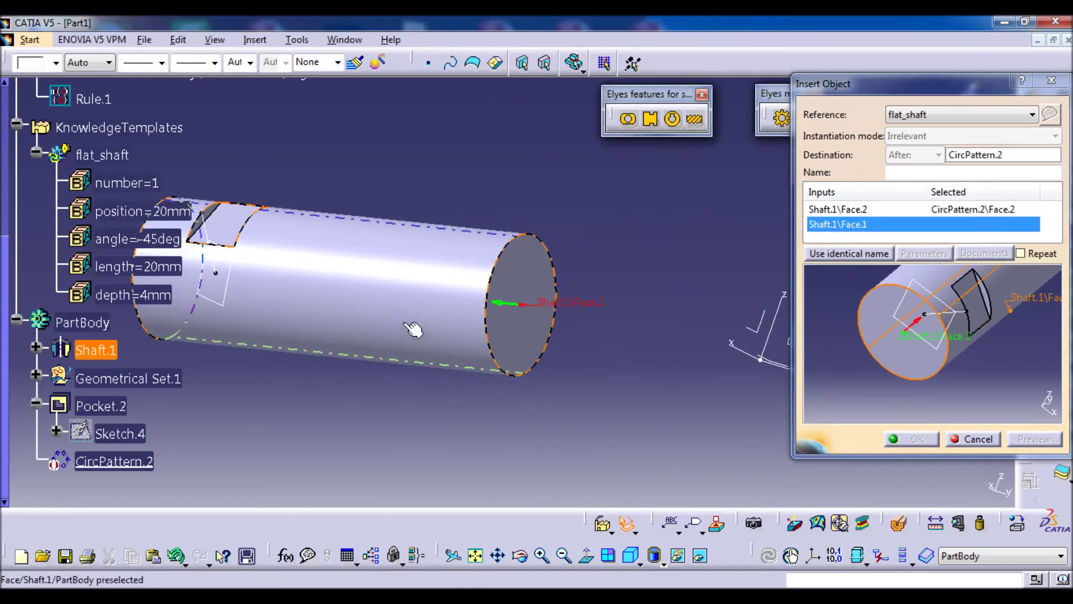
left_click(397, 304)
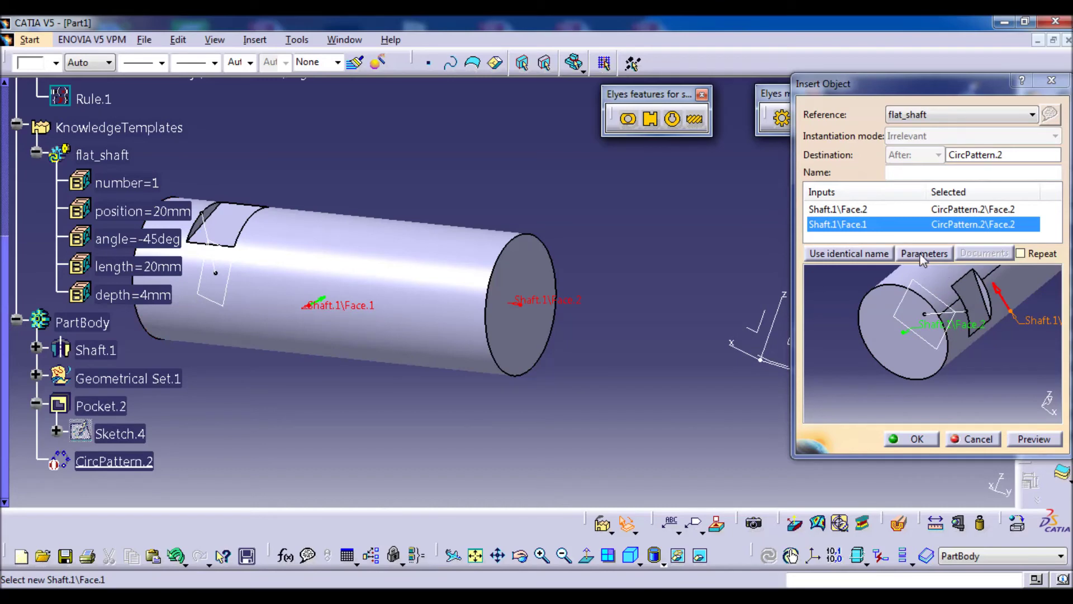
left_click(916, 440)
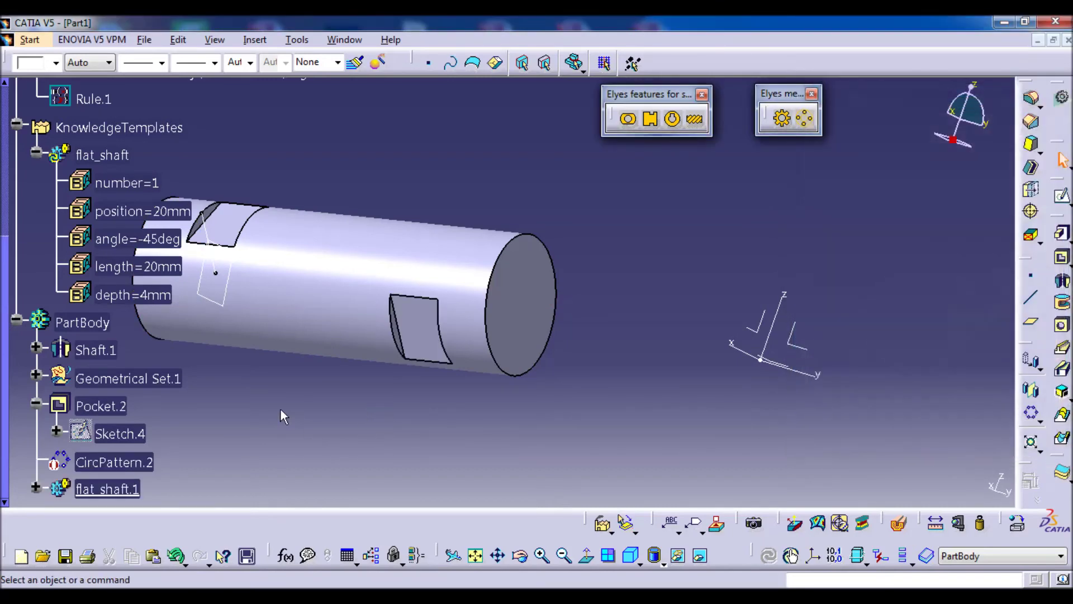
Step: Expand the flat_shaft.1 instance and set its number parameter to 6
left_click(36, 486)
middle_click_drag(398, 299, 436, 148)
double_click(126, 271)
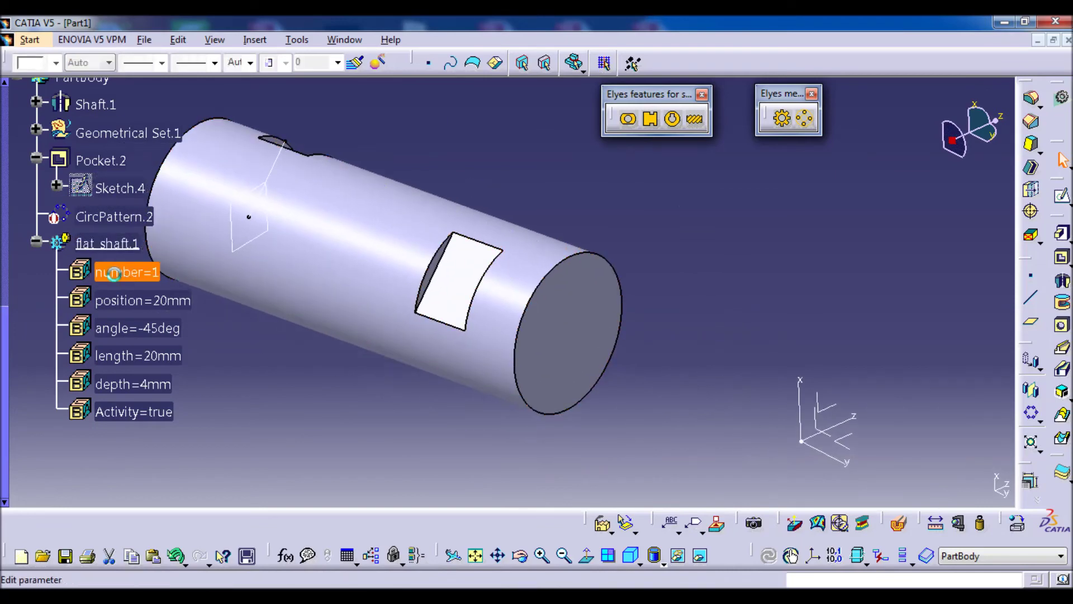
type("6")
key("Return")
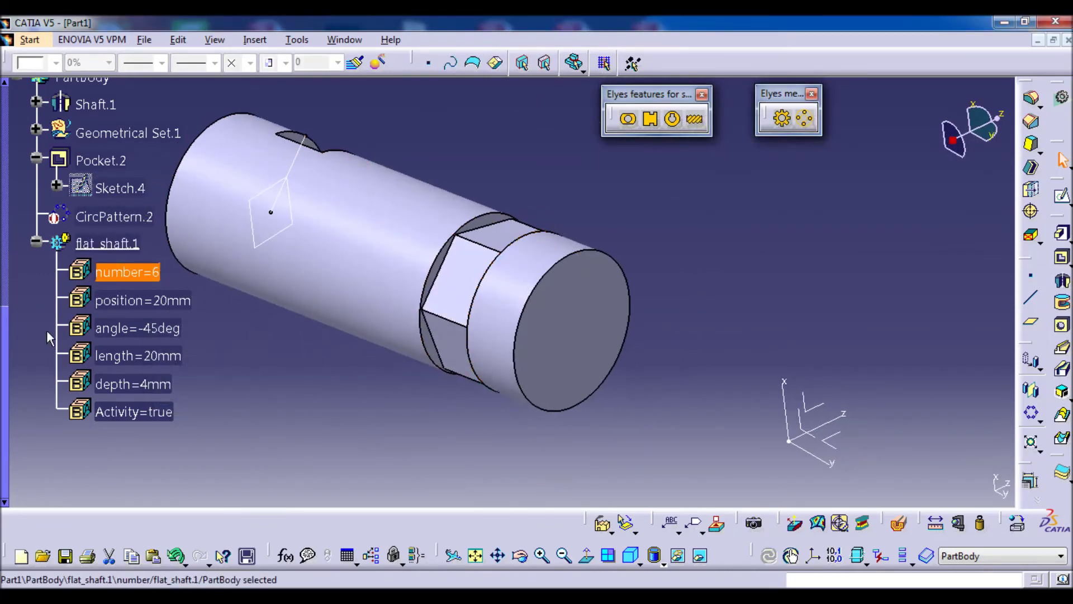
Step: Set the position of the flat_shaft.1 instance to 0 mm and its angle to 0 deg
double_click(119, 300)
key("Home")
key("Delete")
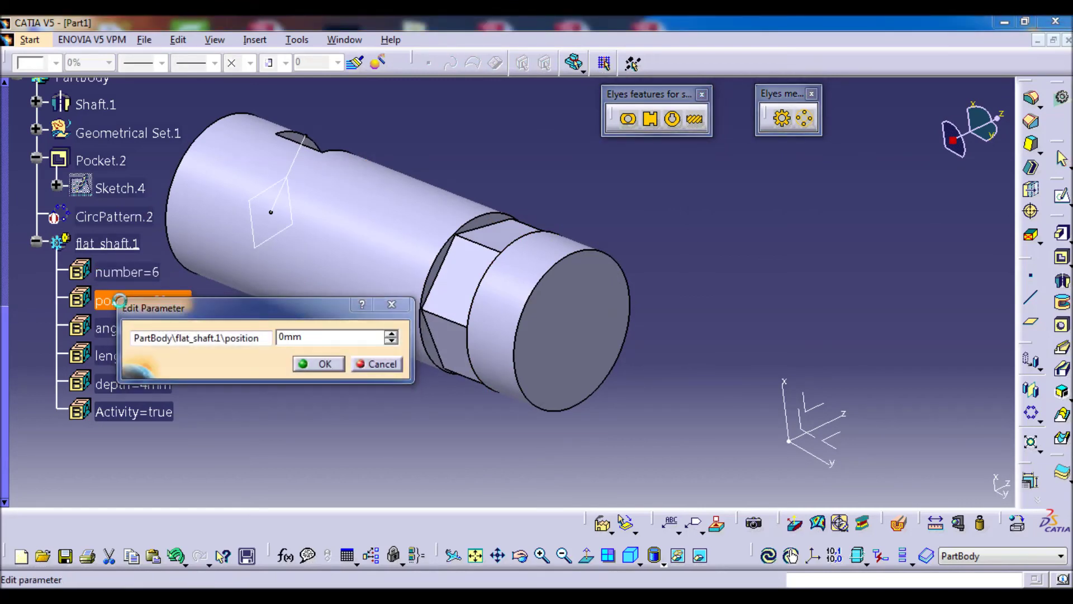
key("Return")
middle_click_drag(364, 216, 156, 338)
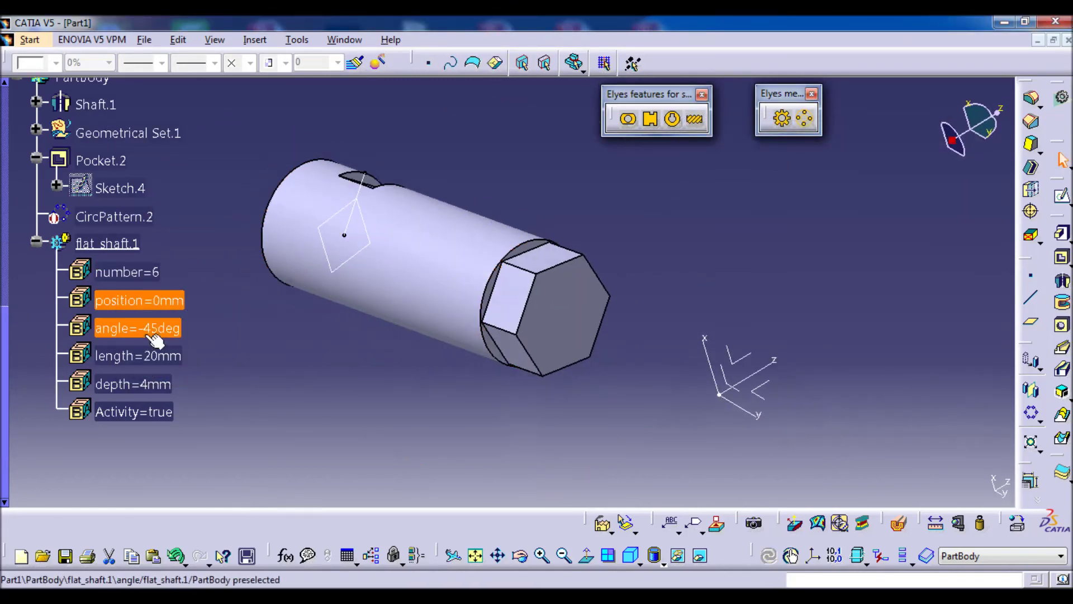
double_click(152, 331)
type("0deg")
key("Return")
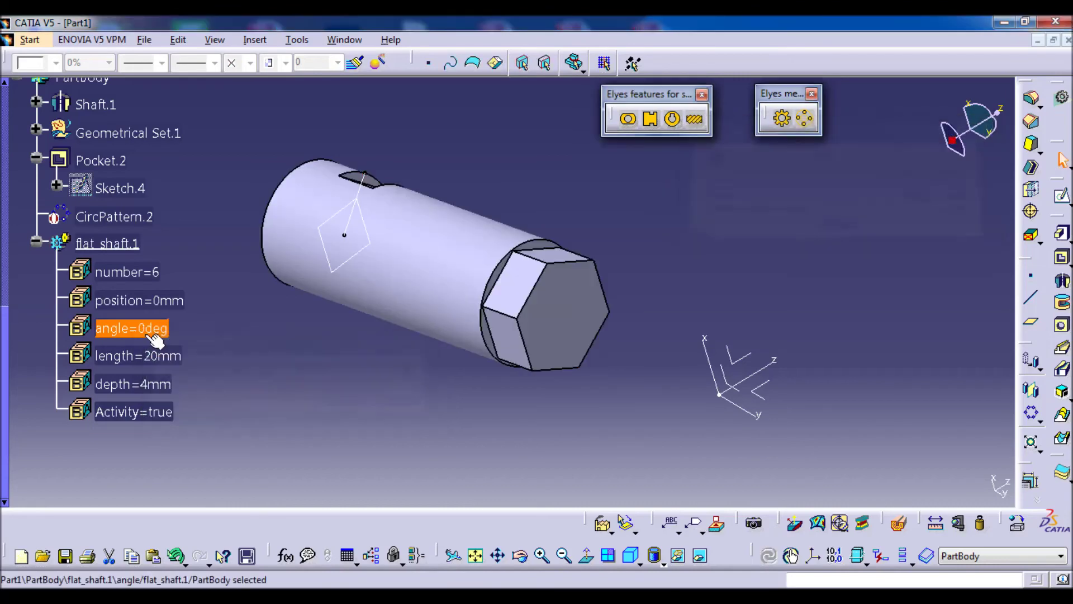
Step: Set the length of the flat_shaft.1 instance to 30 mm and its depth to 3 mm
double_click(162, 355)
type("30mm")
key("Return")
left_click(153, 384)
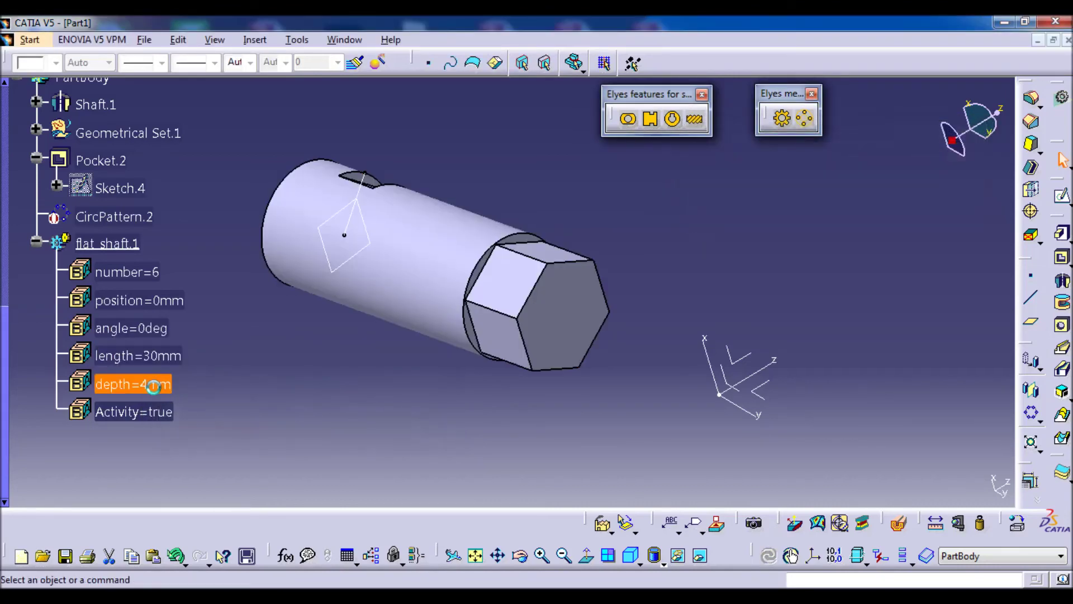
double_click(153, 385)
type("3mm")
key("Return")
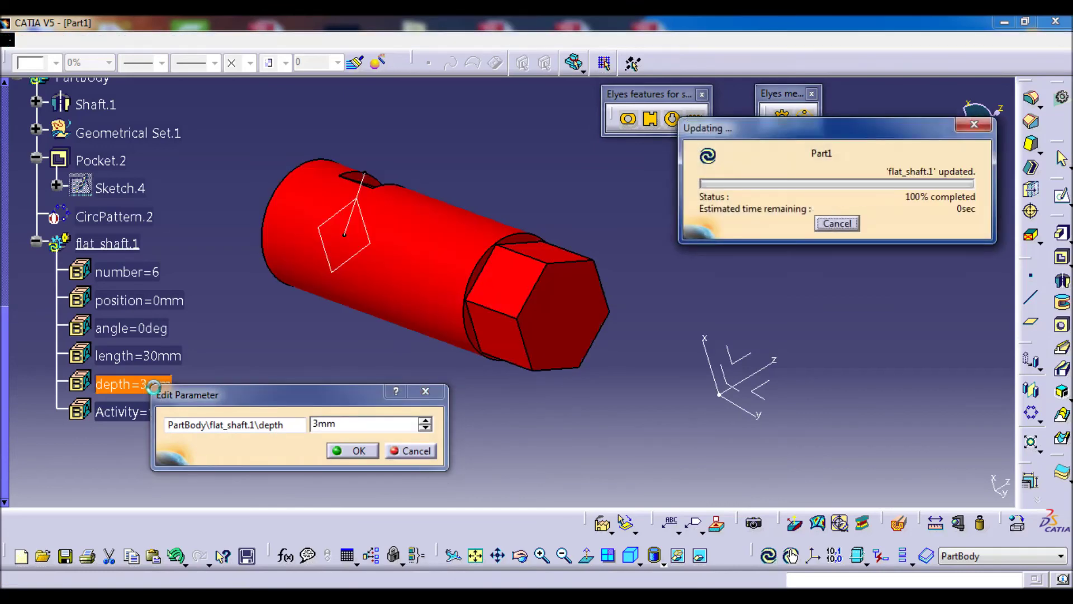
middle_click_drag(507, 371, 546, 342)
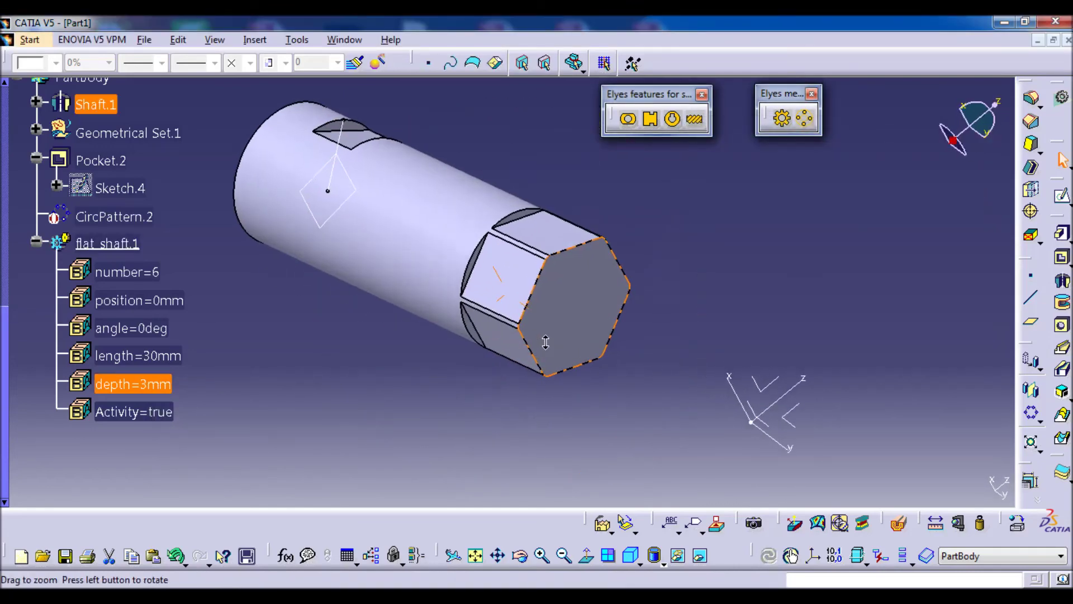
Step: Switch the Activity parameter of flat_shaft.1 to false and back to true to test its activation
double_click(169, 415)
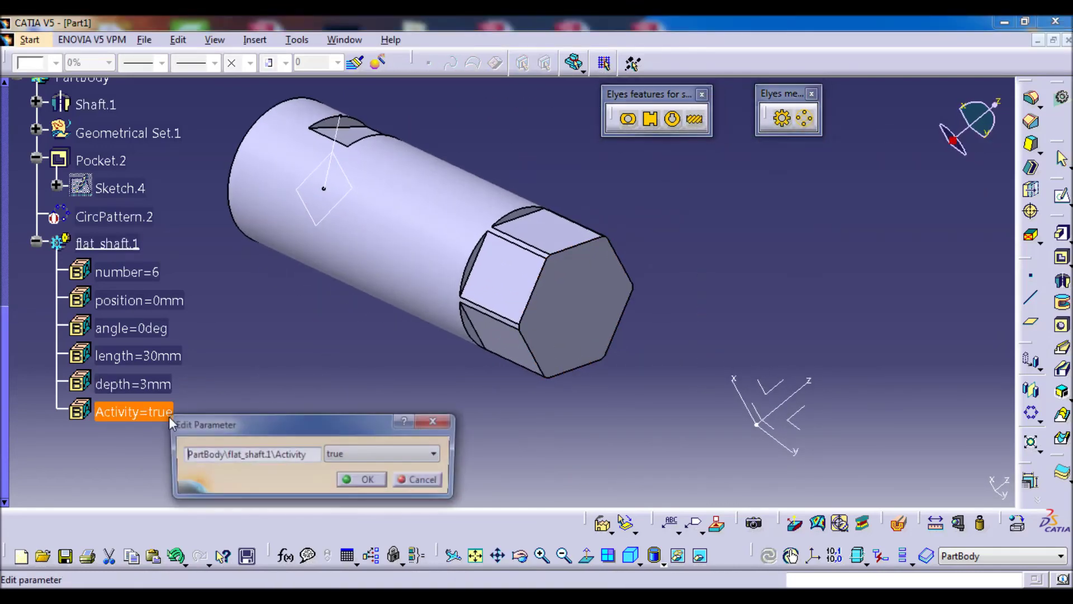
left_click(347, 453)
left_click(358, 484)
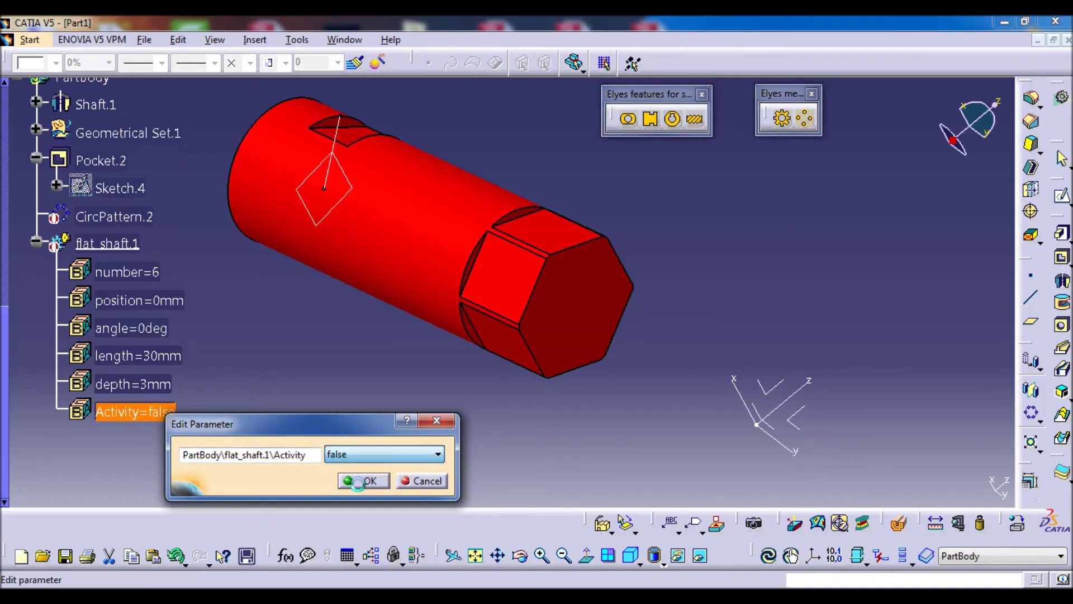
double_click(148, 408)
left_click(313, 450)
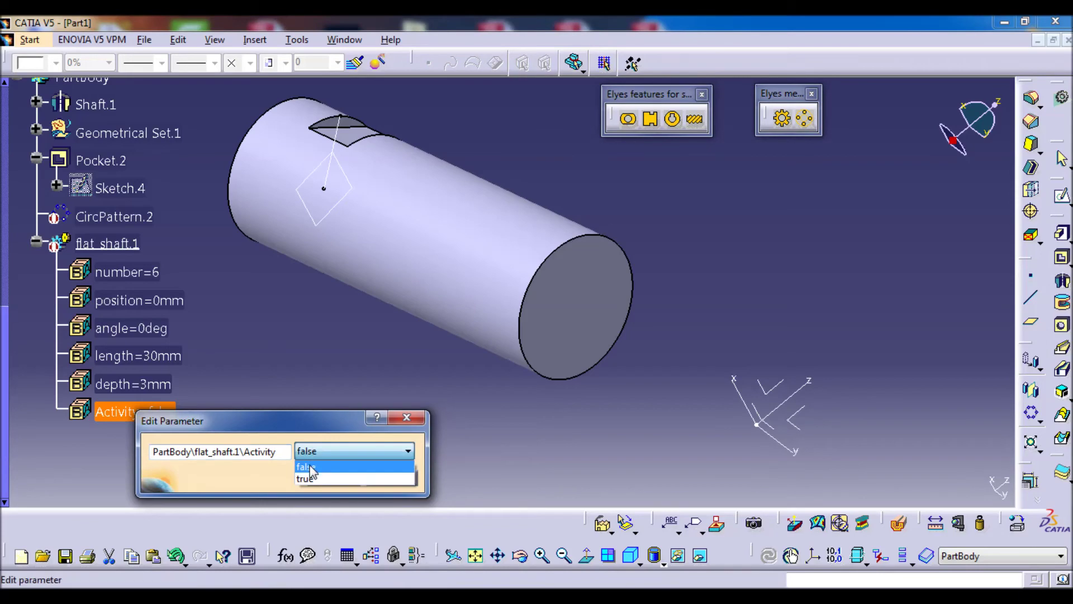
left_click(305, 479)
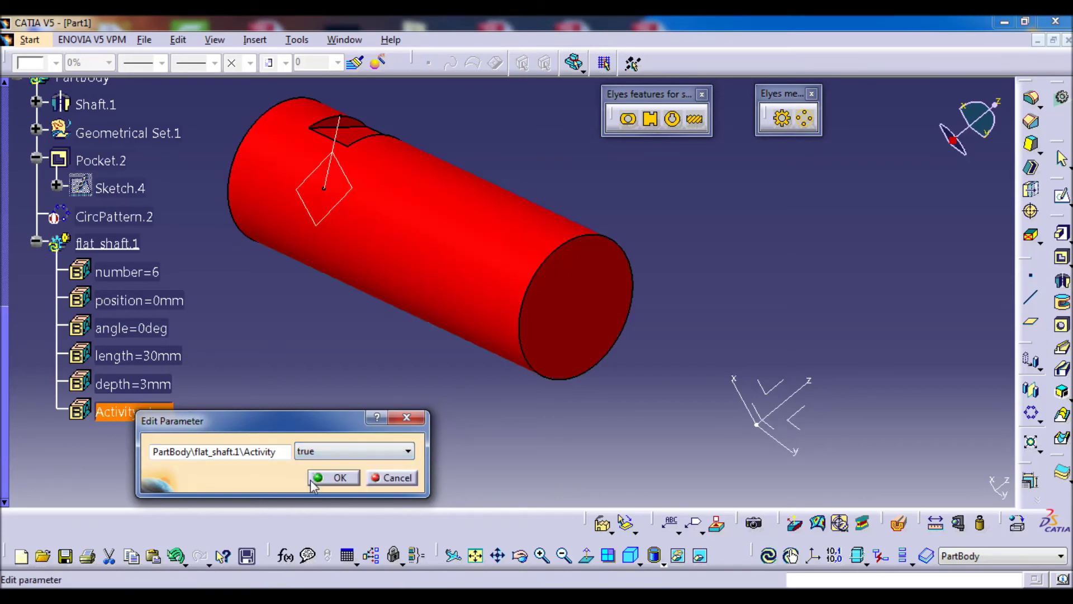
left_click(335, 477)
middle_click_drag(465, 332, 458, 279)
Step: Delete the flat_shaft.1 test instance from PartBody and collapse the flat_shaft template in the tree
double_click(111, 242)
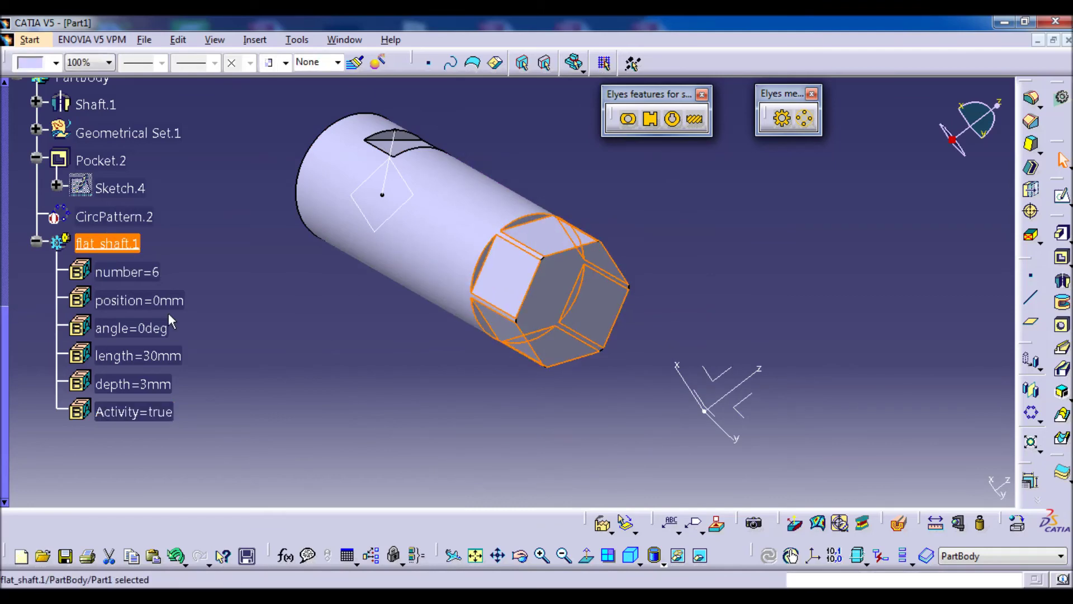
key("Delete")
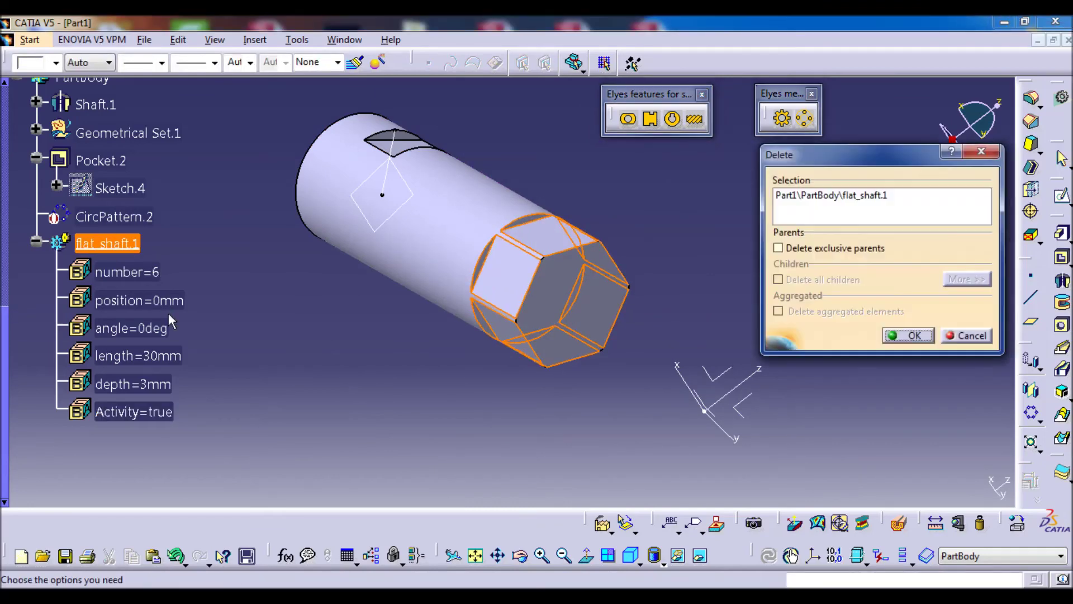
left_click(894, 338)
middle_click_drag(460, 246, 452, 268)
scroll(178, 283, "up", 1)
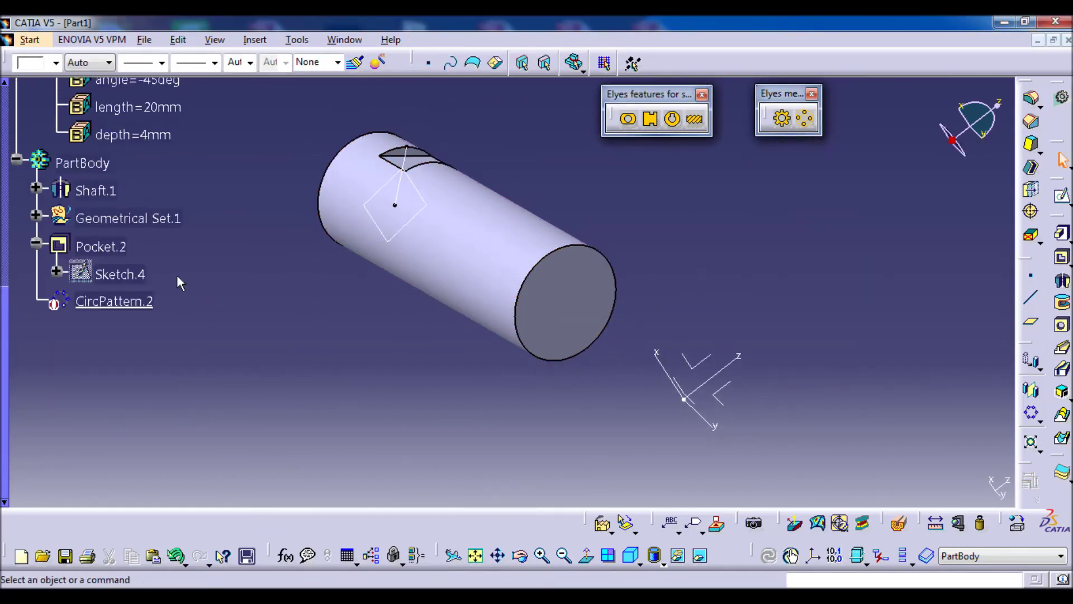
scroll(180, 282, "up", 3)
left_click(37, 122)
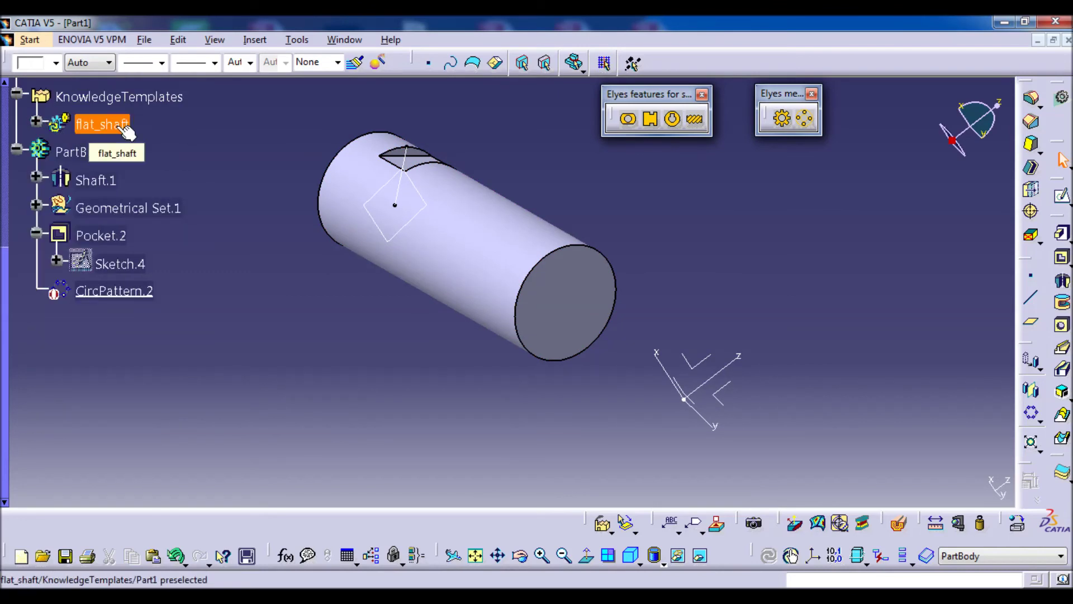
Step: Open demonstration_B19.CATPart, look through its feature tree and bring the shaft's collar into close view
left_click(29, 39)
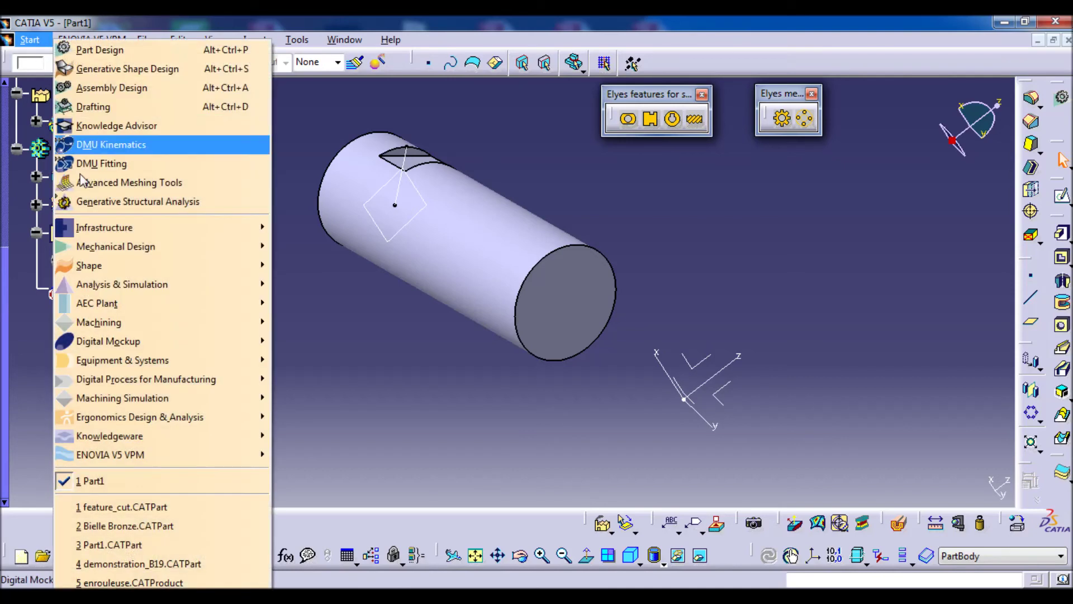
left_click(125, 564)
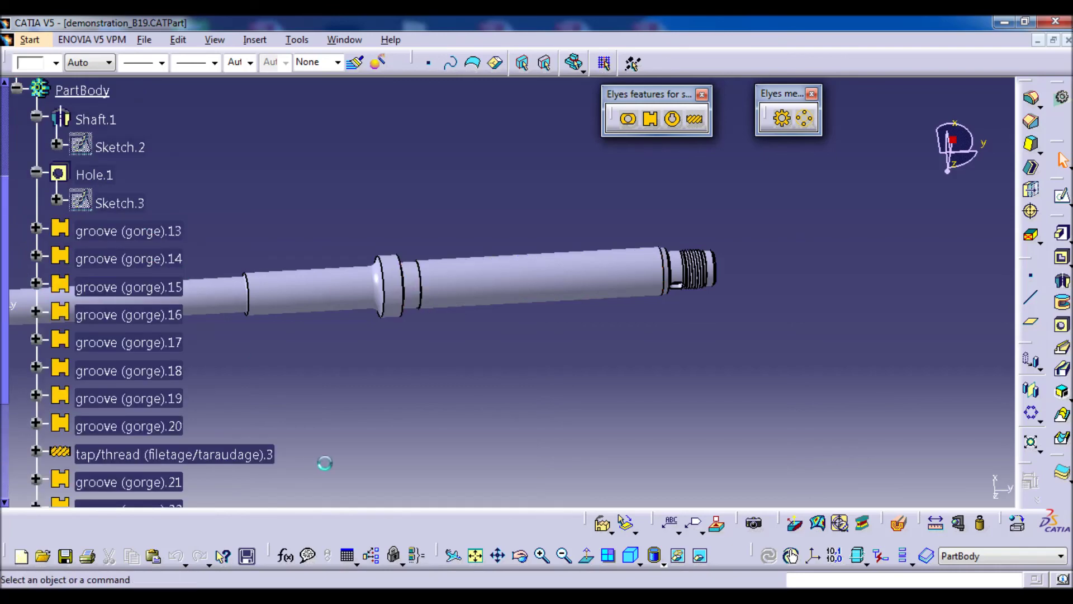
scroll(325, 463, "down", 2)
scroll(176, 301, "up", 1)
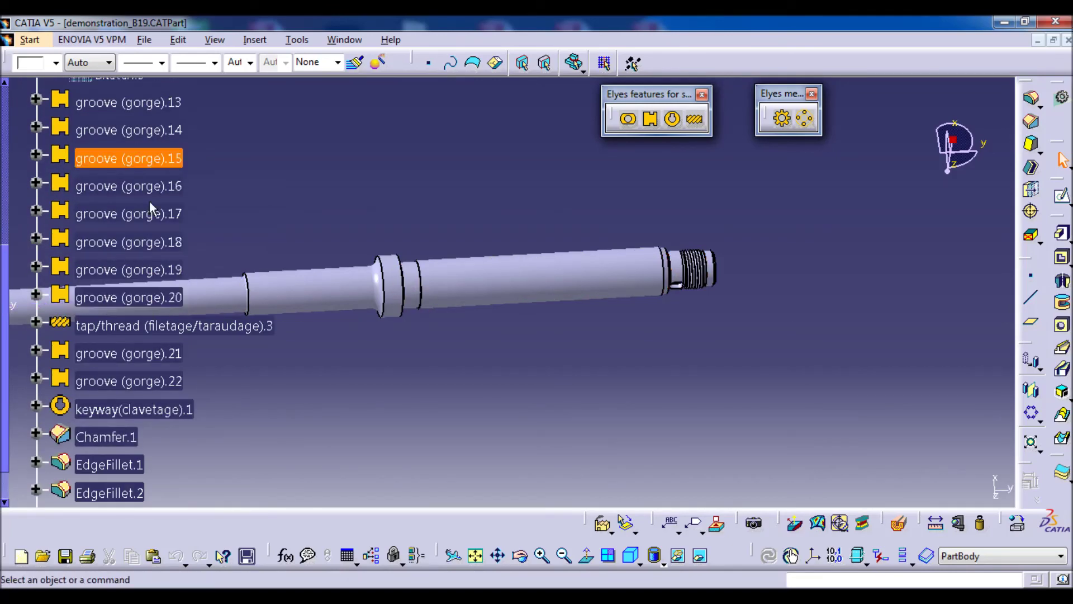
scroll(149, 204, "up", 2)
scroll(444, 241, "down", 5)
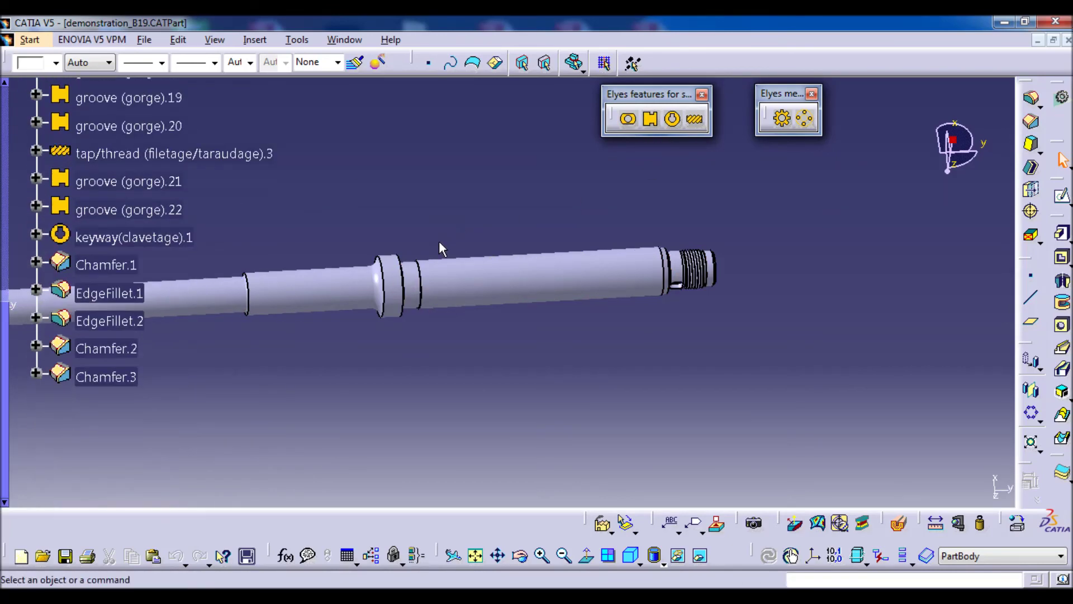
scroll(383, 300, "up", 6)
middle_click_drag(423, 300, 699, 235)
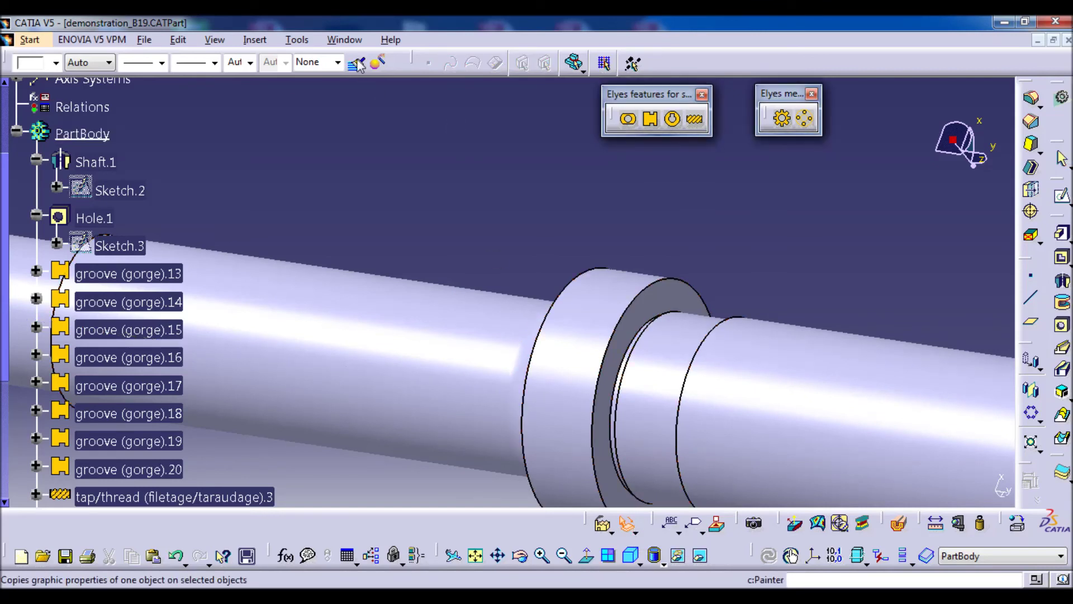
Step: Instantiate the flat_shaft template from Part1 inside demonstration_B19's PartBody, using the collar's annular side face and outer cylindrical face as inputs
left_click(344, 39)
left_click(374, 145)
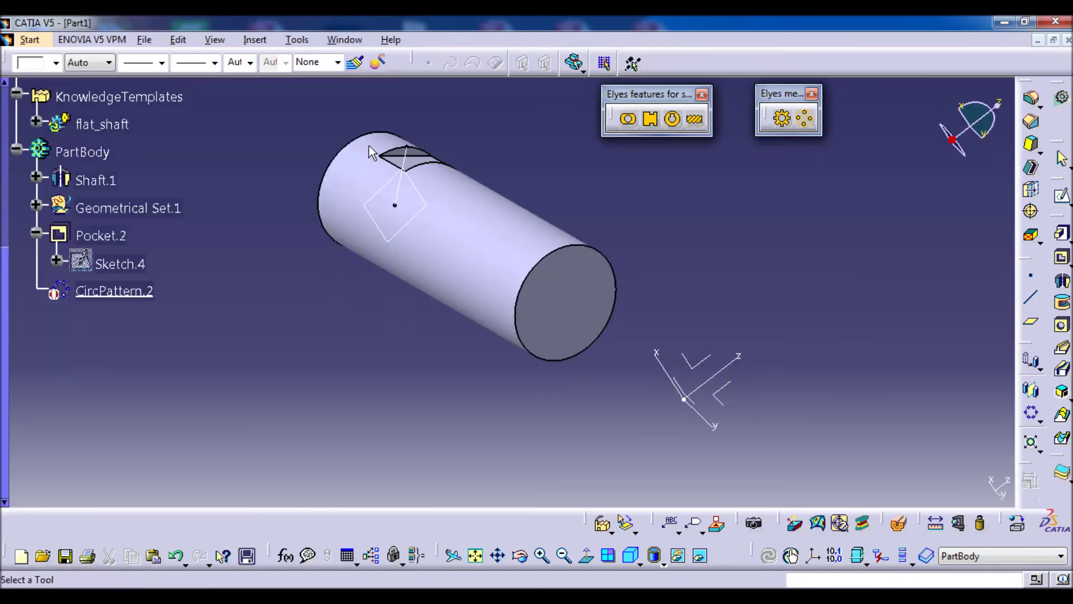
left_click(84, 123)
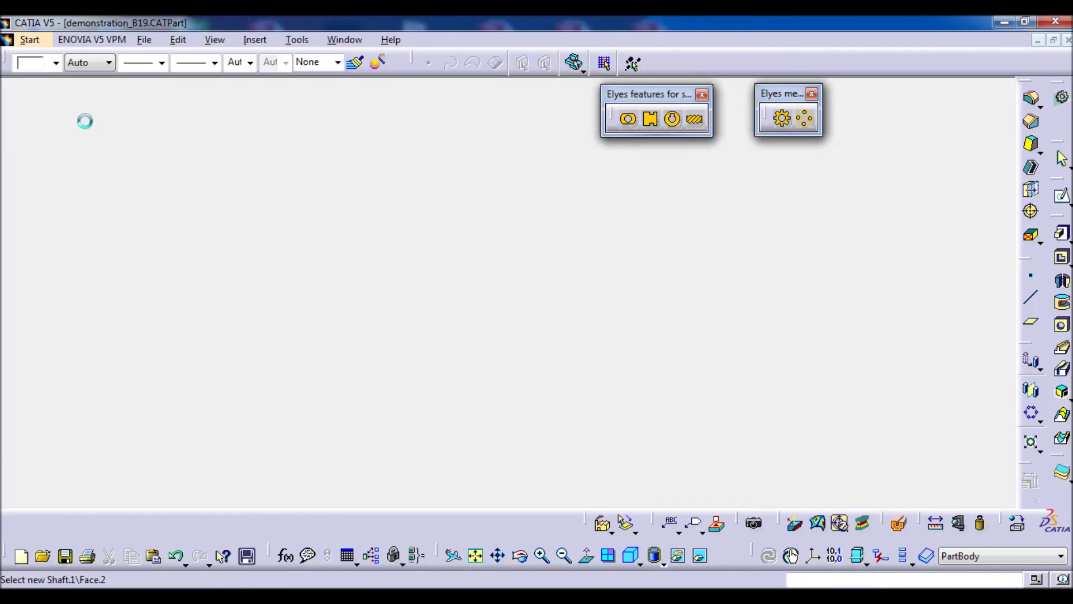
middle_click_drag(916, 330, 998, 310)
middle_click_drag(877, 329, 917, 305)
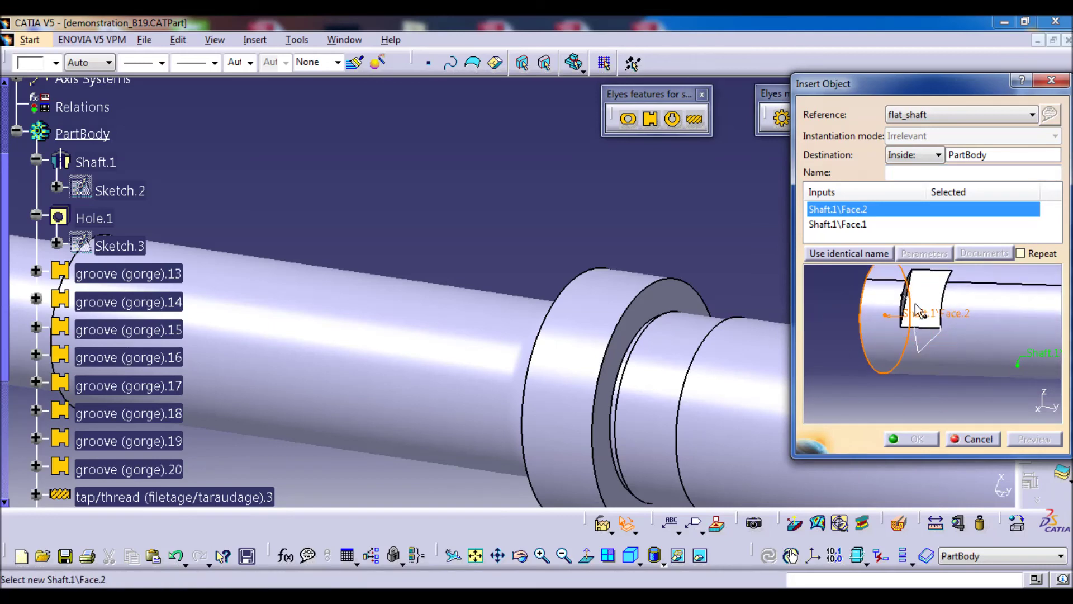
left_click(644, 325)
left_click(598, 311)
middle_click_drag(521, 230, 567, 268)
left_click(917, 439)
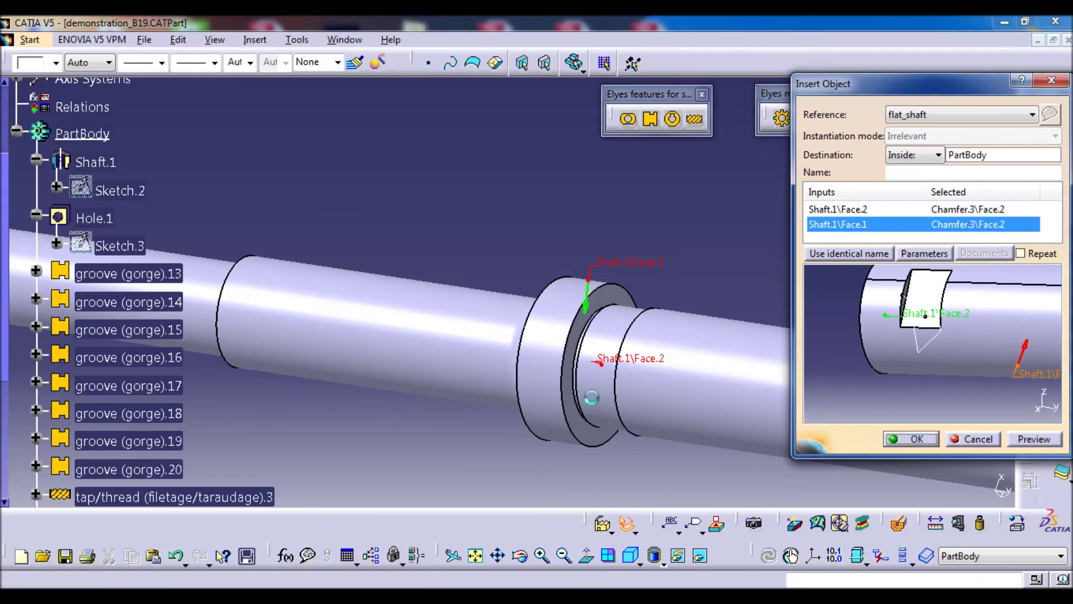
Step: Confirm the flat_shaft instance on the collar and set its position parameter to 0 mm
key("Return")
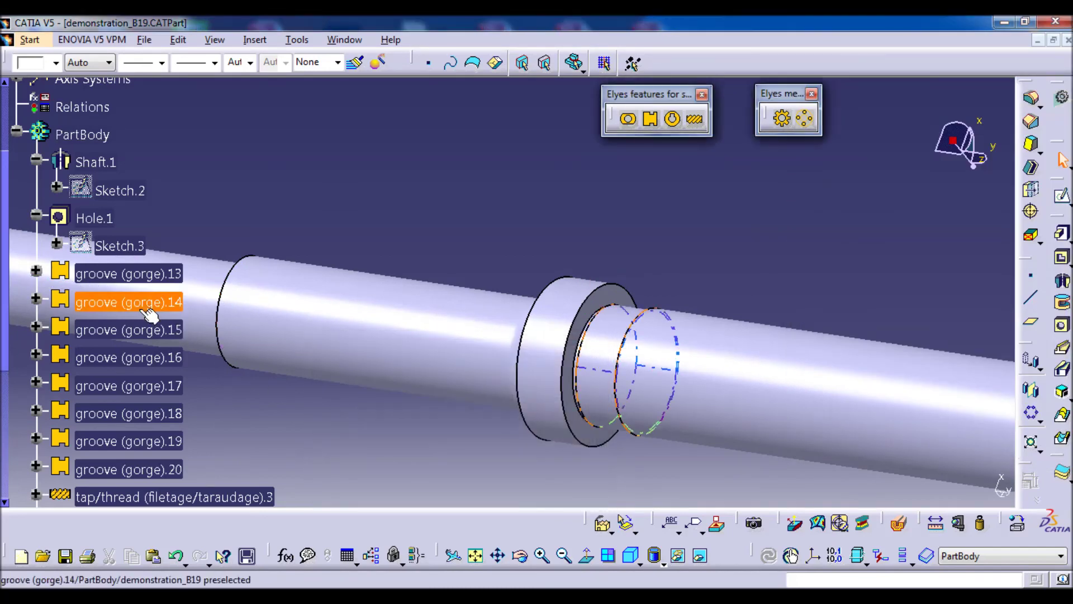
scroll(46, 210, "down", 7)
left_click(36, 186)
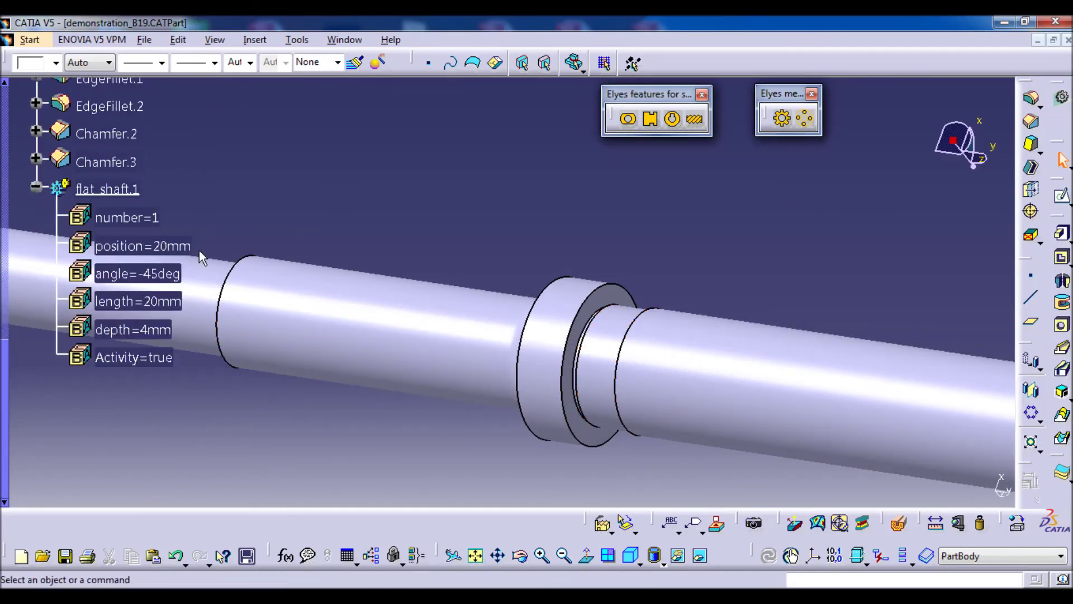
double_click(159, 245)
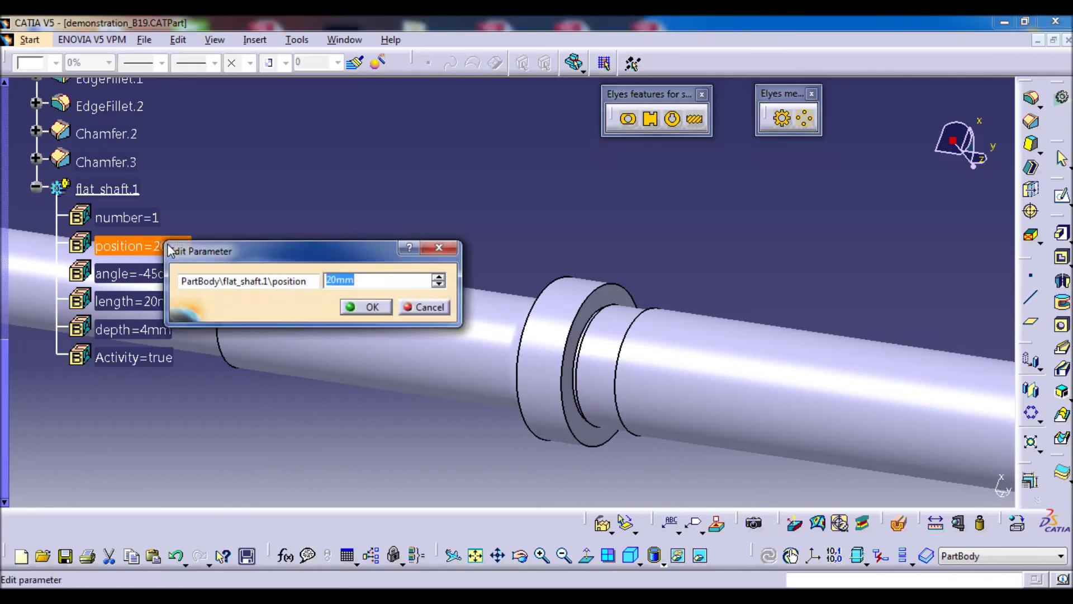
type("0mm")
key("Return")
middle_click_drag(564, 441, 530, 337)
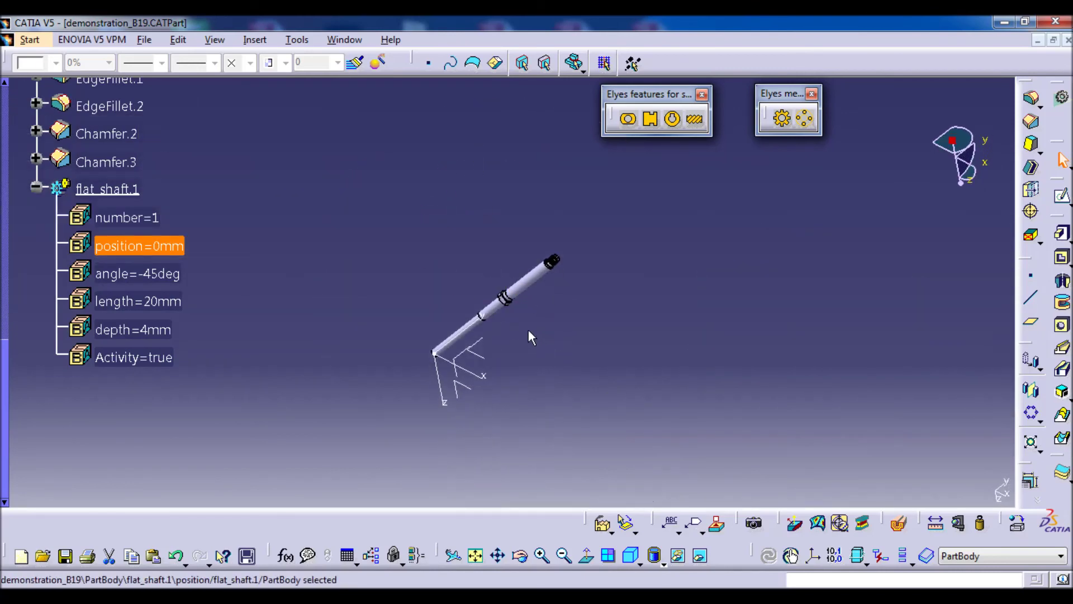
middle_click_drag(502, 299, 527, 233)
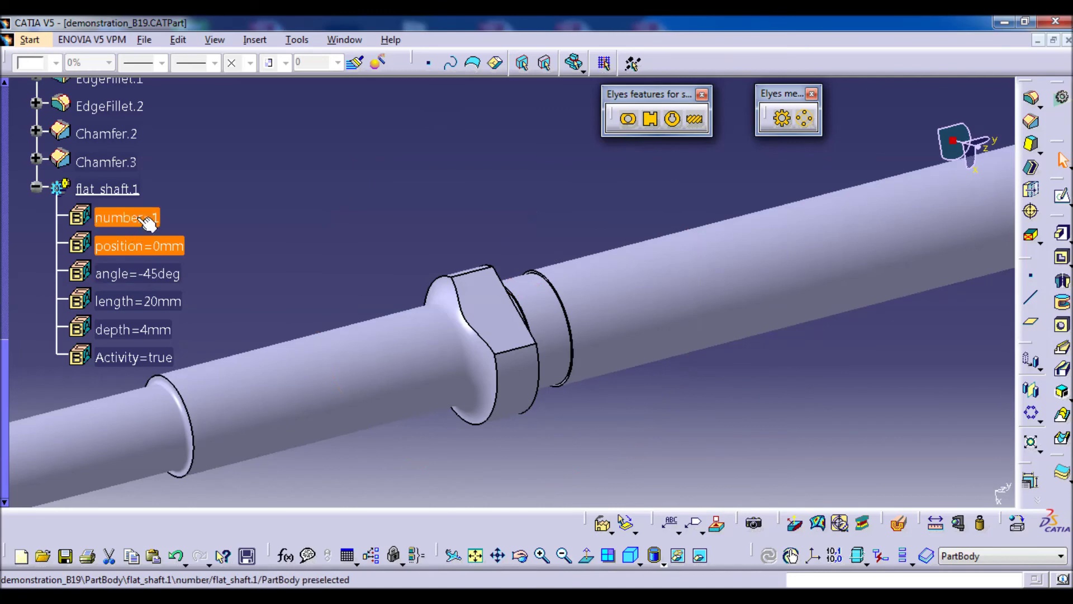
Step: Set the number parameter of flat_shaft.1 to 2 and inspect the flats on the collar
double_click(147, 219)
type("2")
key("Return")
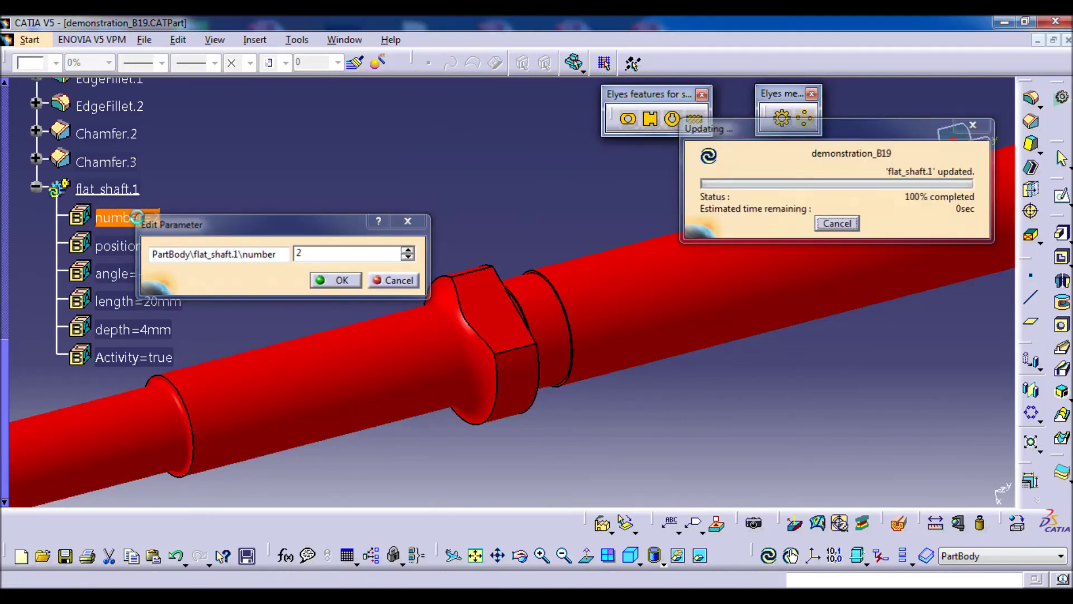
middle_click_drag(434, 213, 433, 340)
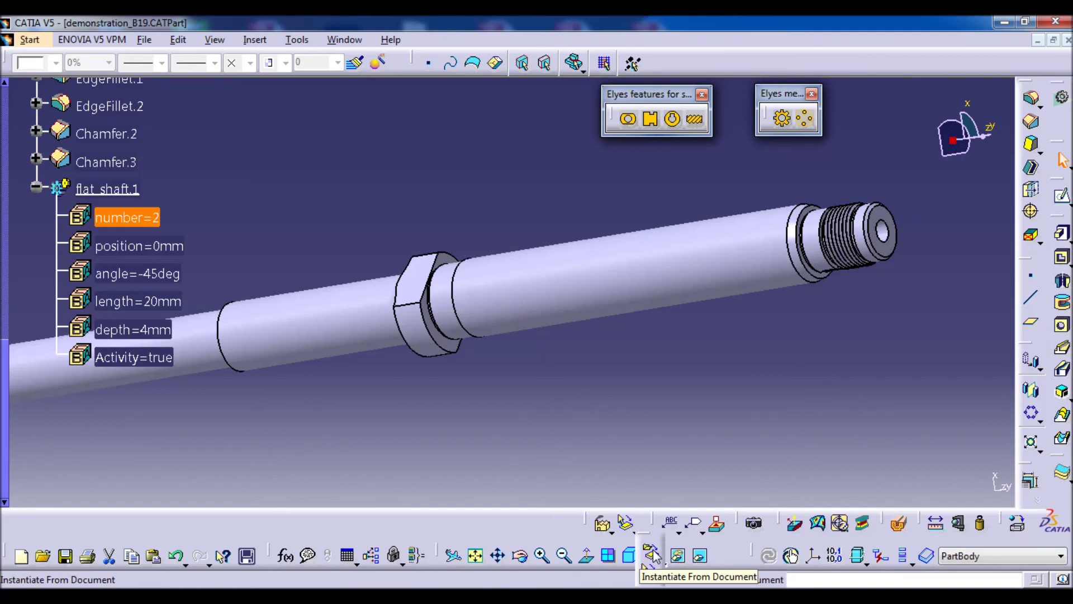
Step: Switch to the template document and save it as the CATPart Part1 in the Bureau folder
scroll(316, 159, "up", 3)
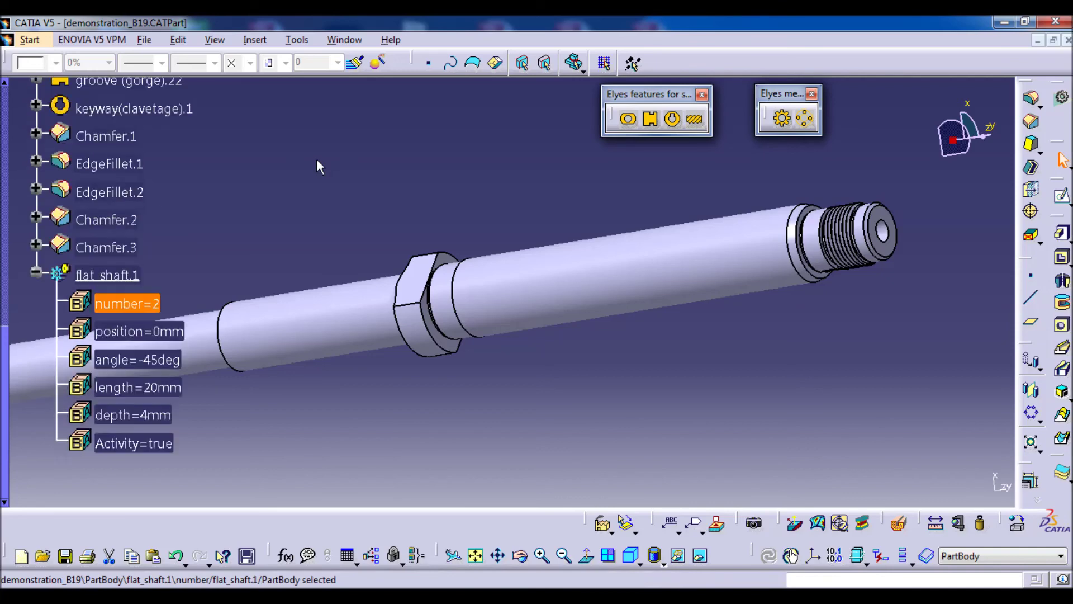
left_click(344, 41)
left_click(357, 137)
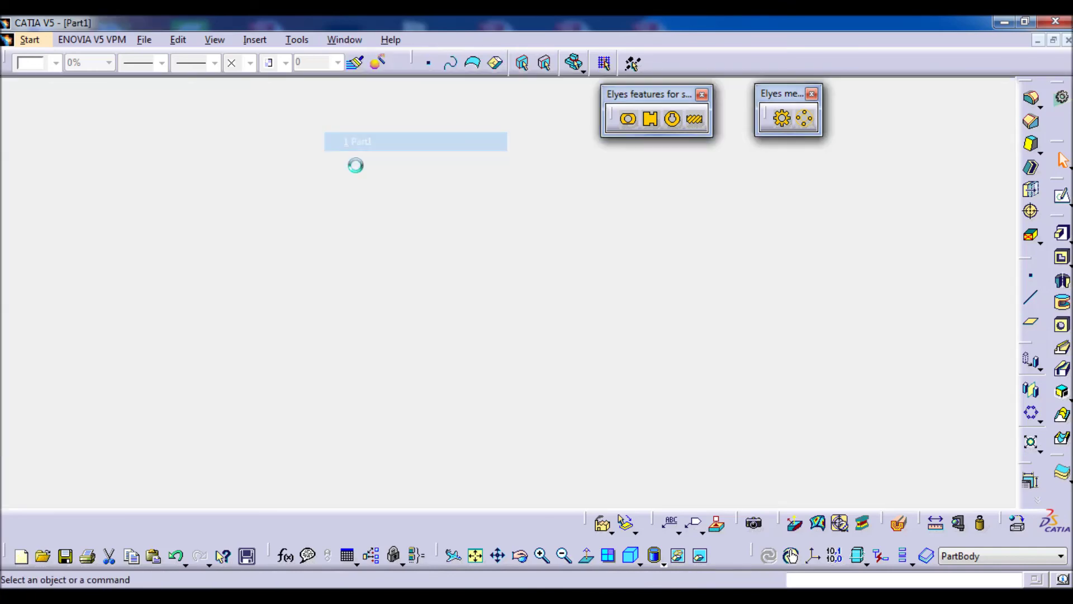
scroll(245, 190, "up", 3)
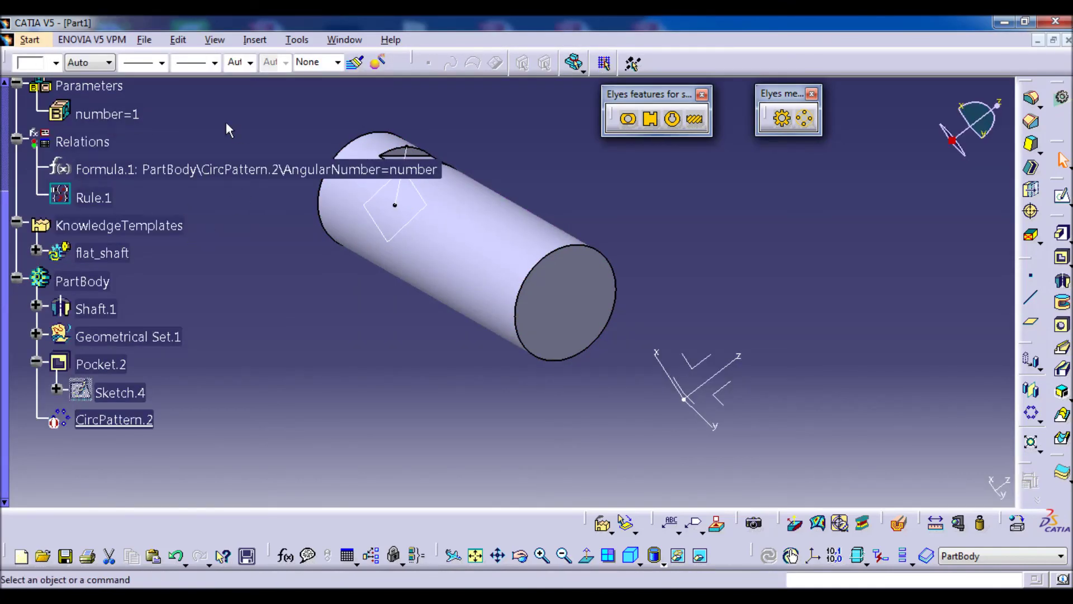
key("ctrl+s")
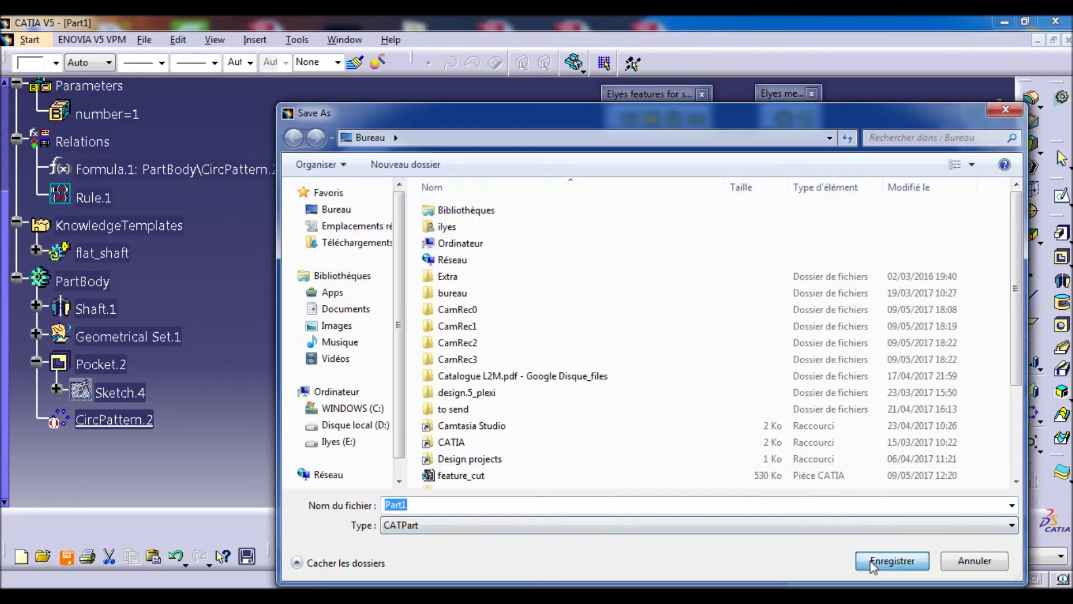
left_click(873, 563)
left_click(581, 340)
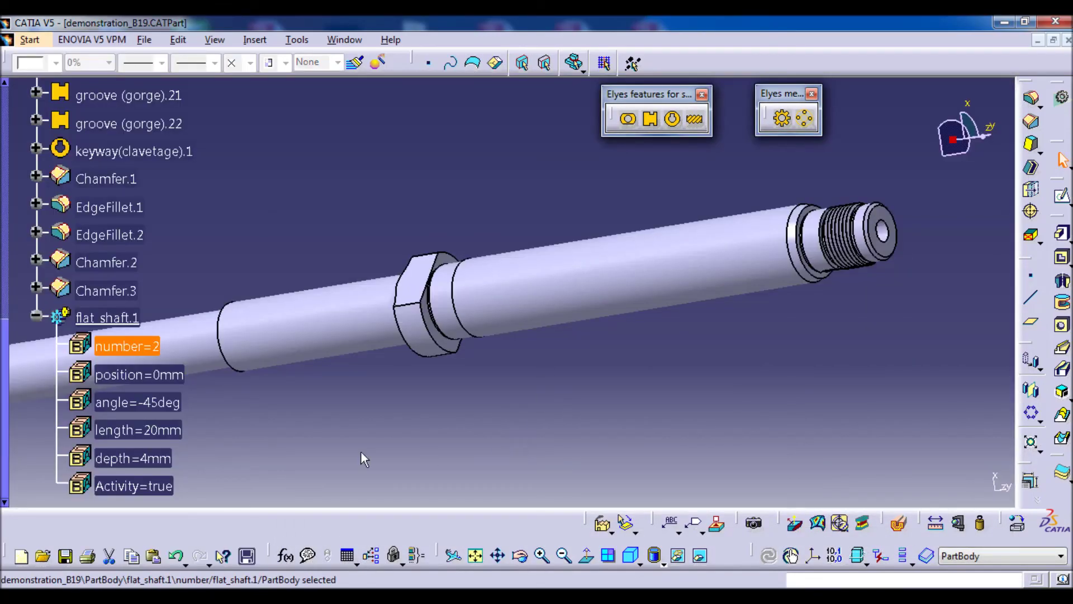
Step: Collapse flat_shaft.1 in demonstration_B19's tree and start another instantiation of the flat_shaft template from Part1
left_click(35, 315)
left_click(577, 410)
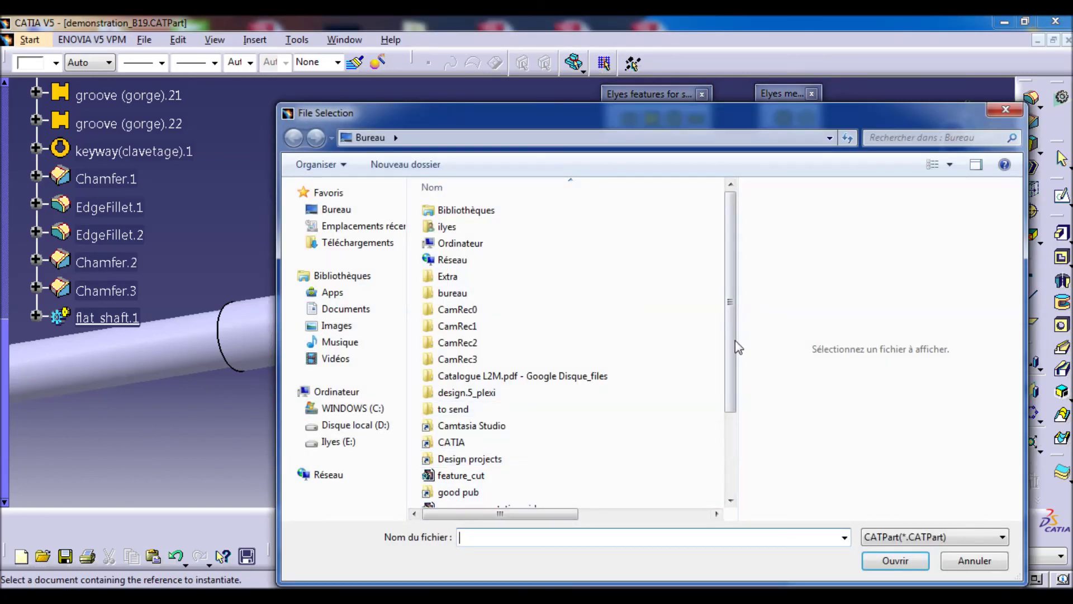
left_click_drag(735, 341, 743, 435)
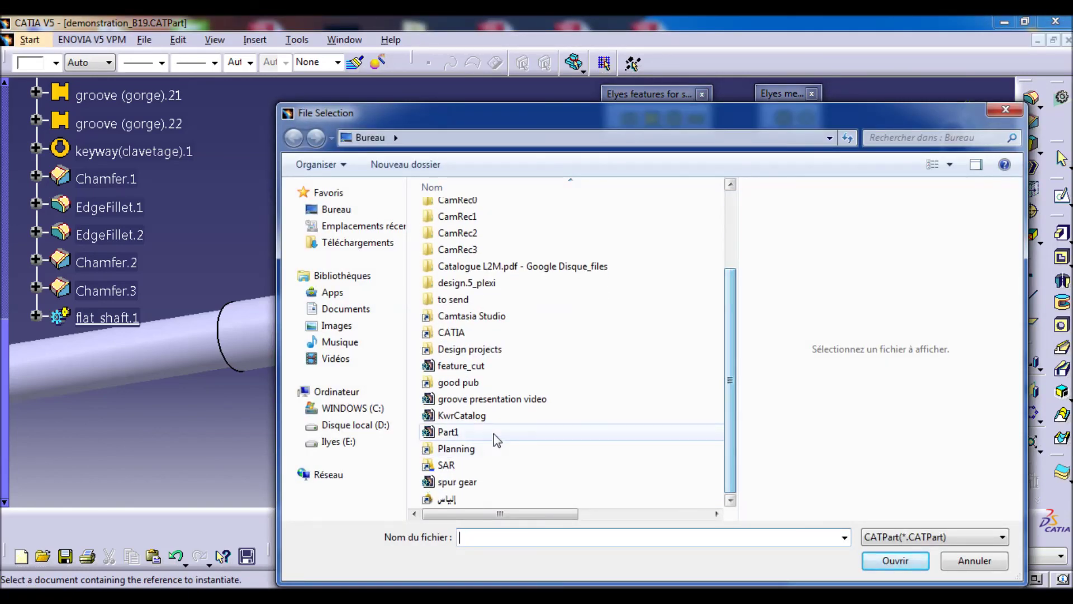
double_click(450, 433)
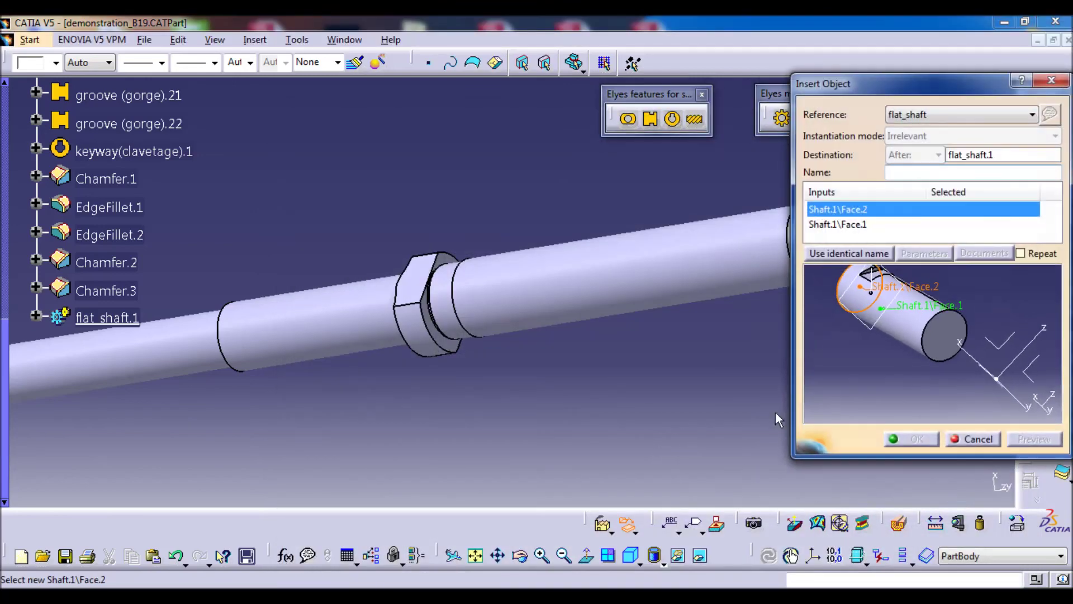
Step: Assign the annular end face at the shaft's threaded end as input Face.2 and the adjacent outer cylindrical face as Face.1
middle_click_drag(877, 345, 1004, 354)
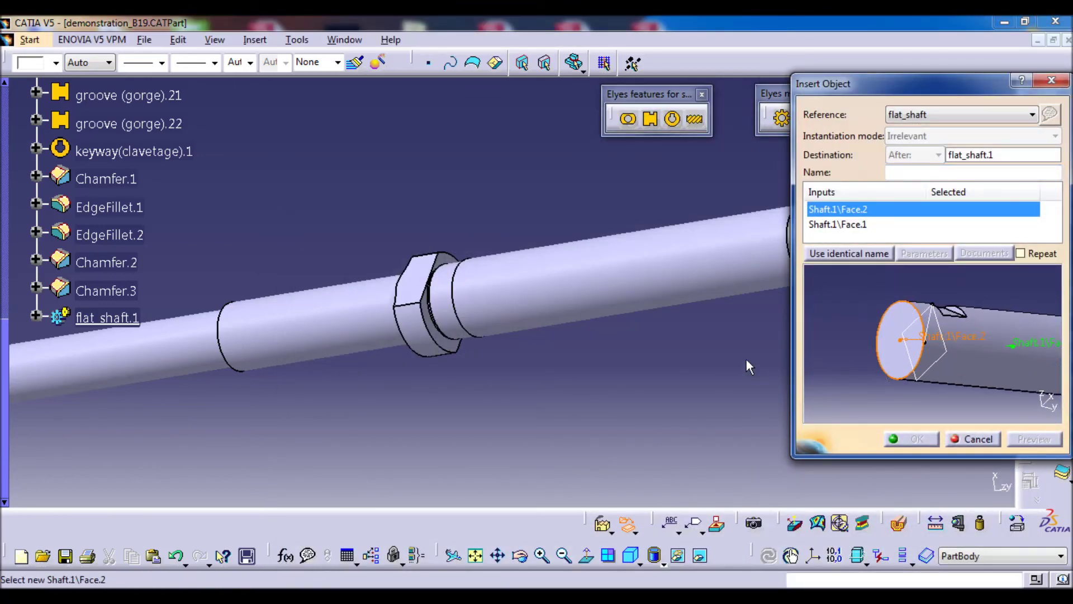
middle_click_drag(752, 371, 593, 371)
scroll(593, 371, "down", 1)
middle_click_drag(671, 296, 693, 168)
left_click(725, 241)
middle_click_drag(708, 285, 534, 274)
left_click(485, 290)
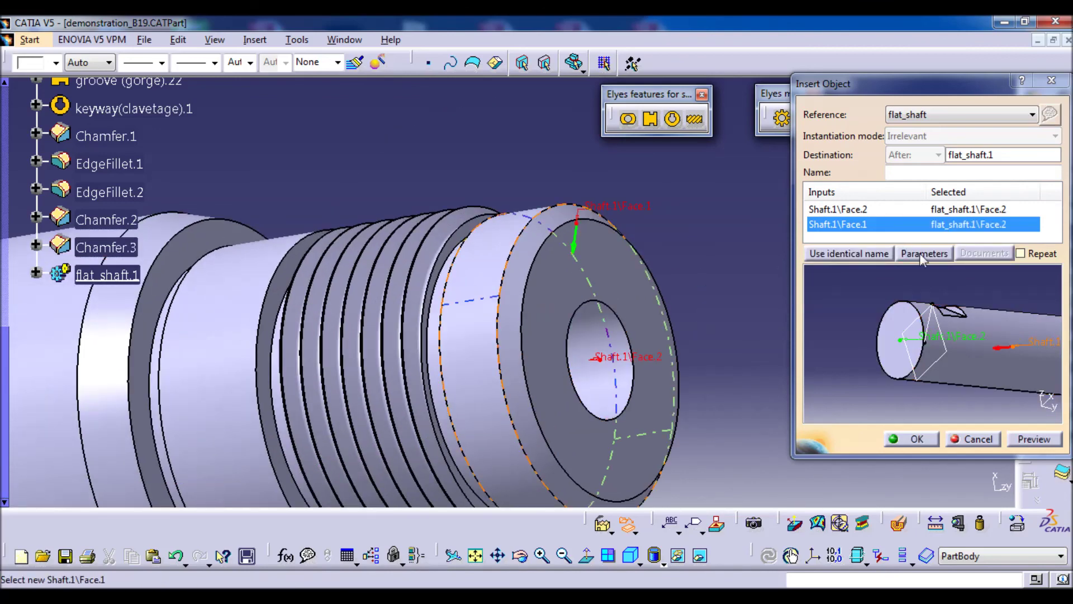